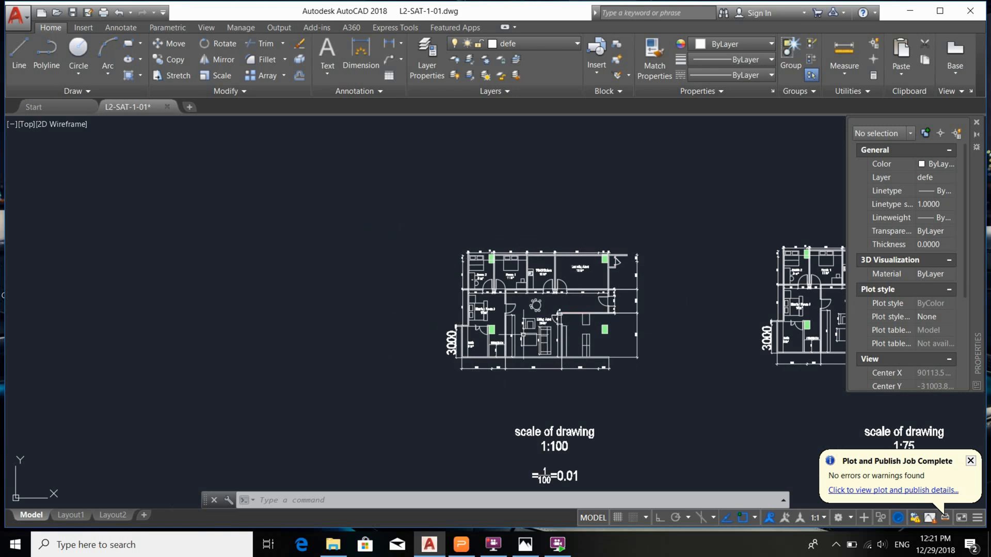
# Step: Examine the room dimensions across the floor plan and the 1:100 scale note beneath it
pyautogui.scroll(8, 568, 361)
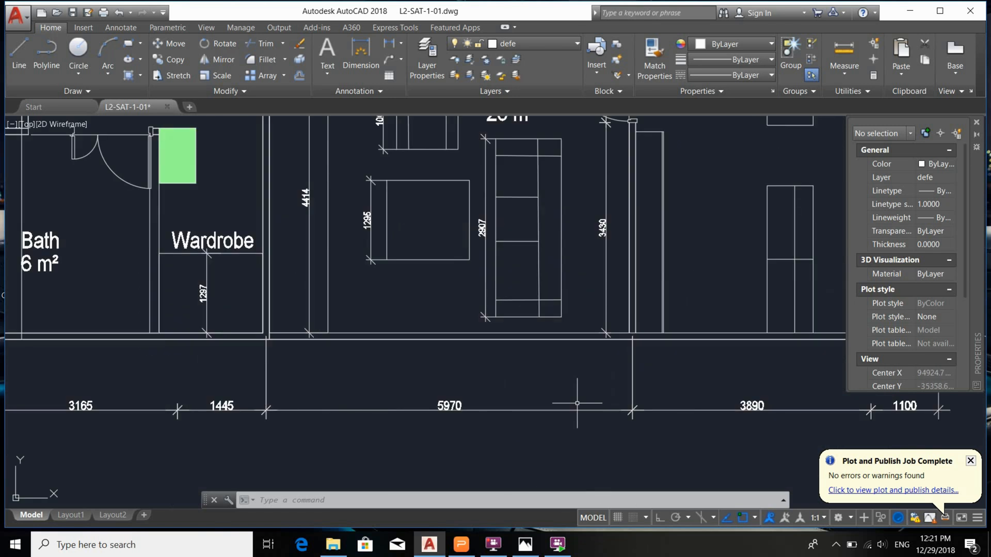
pyautogui.moveTo(530, 264); pyautogui.dragTo(560, 357, button='middle')
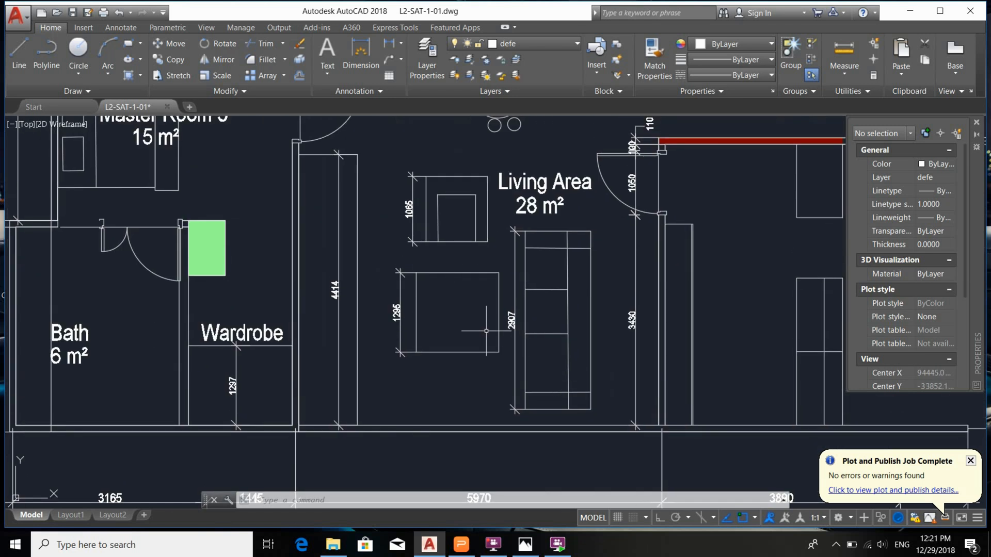
pyautogui.moveTo(274, 378); pyautogui.dragTo(353, 364, button='middle')
pyautogui.scroll(2, 354, 381)
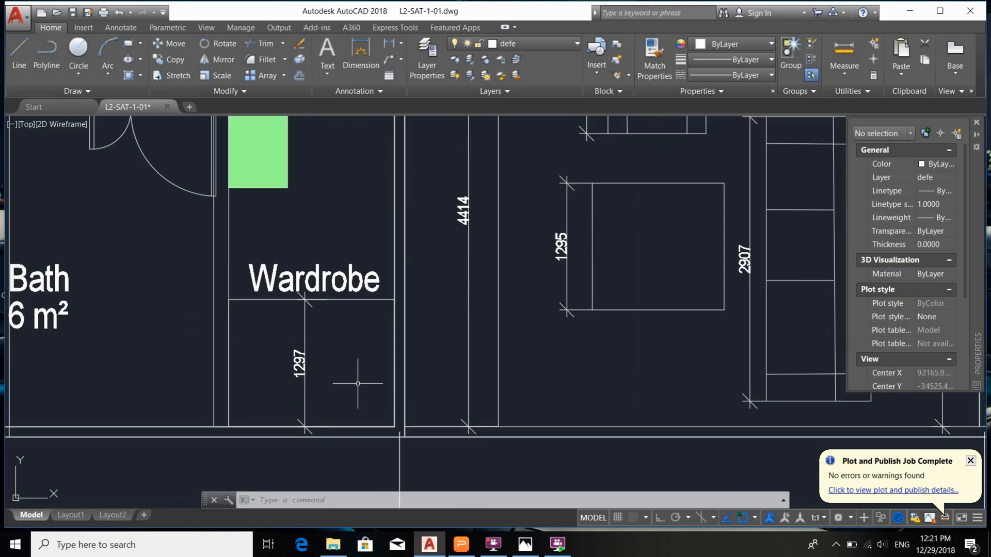
pyautogui.moveTo(547, 332); pyautogui.dragTo(396, 363, button='middle')
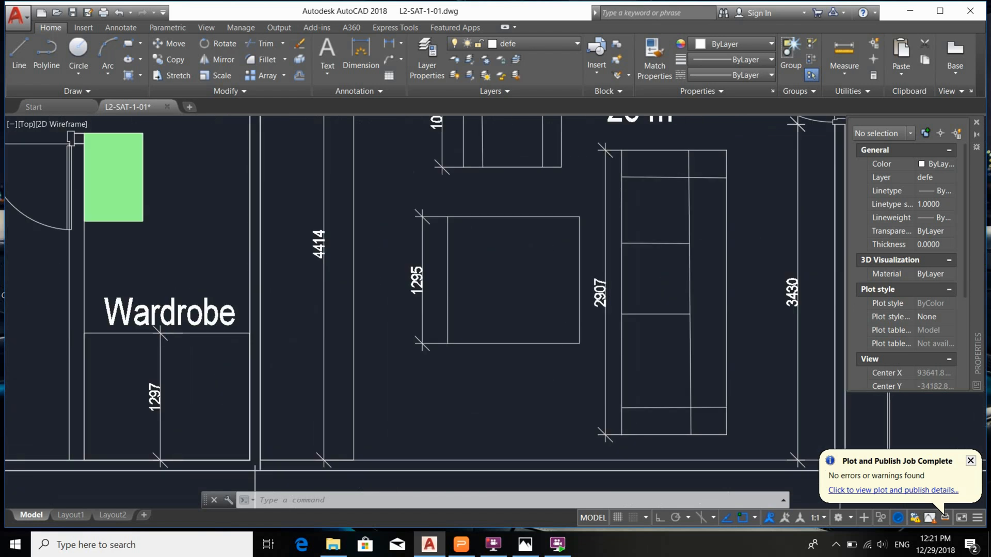
pyautogui.scroll(-6, 621, 257)
pyautogui.moveTo(640, 207); pyautogui.dragTo(572, 380, button='middle')
pyautogui.scroll(-4, 611, 289)
pyautogui.scroll(4, 571, 380)
pyautogui.scroll(6, 427, 298)
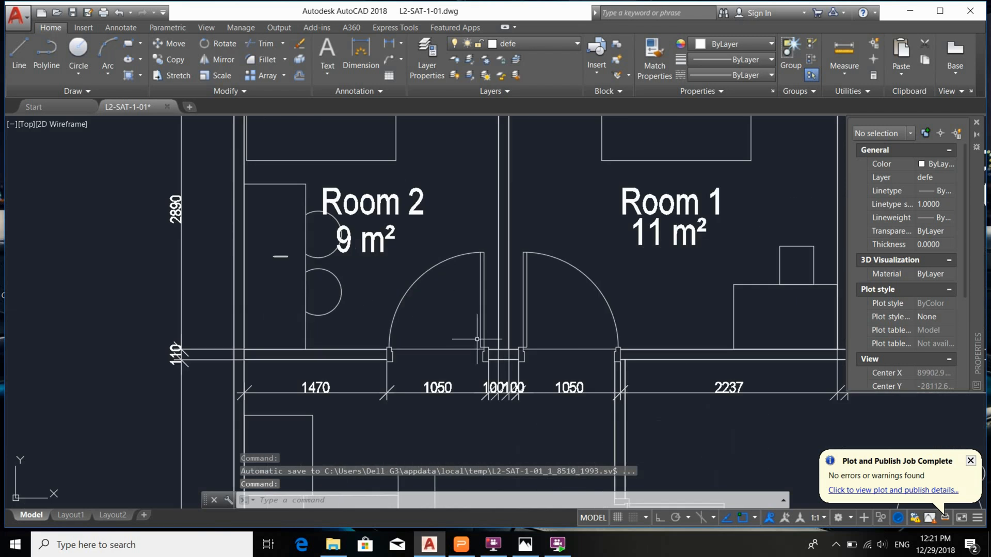
pyautogui.moveTo(460, 294); pyautogui.dragTo(419, 314, button='middle')
pyautogui.scroll(-6, 420, 313)
pyautogui.moveTo(420, 313); pyautogui.dragTo(366, 308, button='middle')
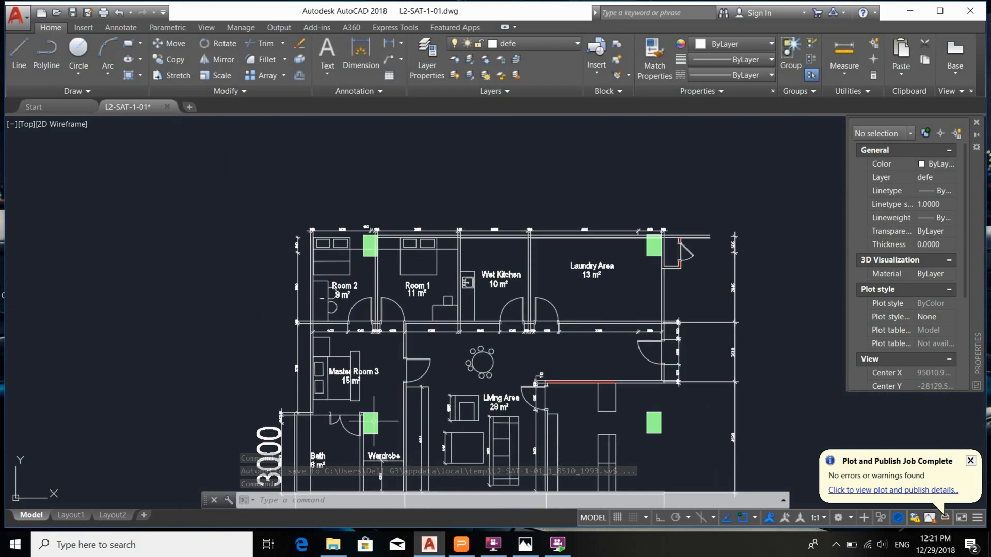
pyautogui.scroll(-3, 369, 351)
pyautogui.moveTo(369, 350); pyautogui.dragTo(358, 275, button='middle')
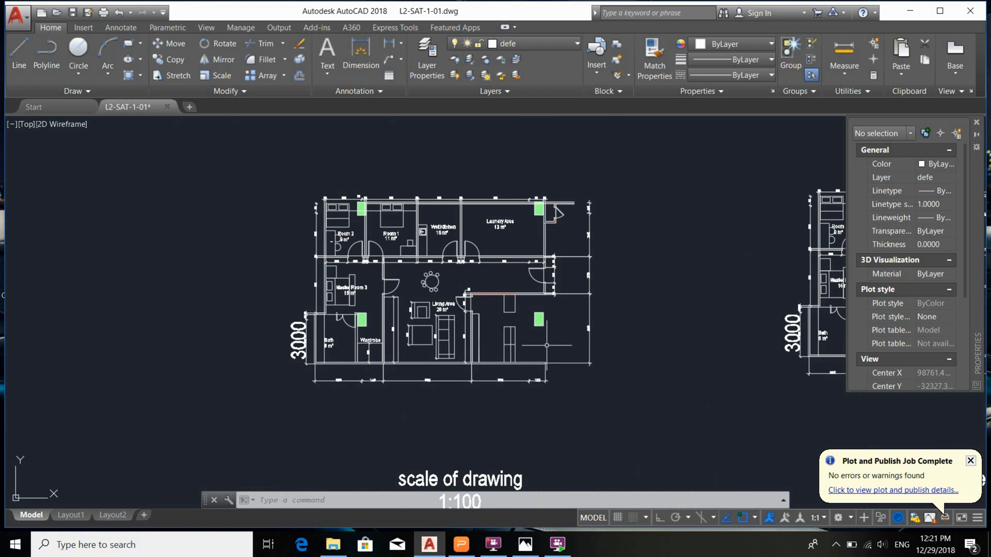
pyautogui.moveTo(420, 409); pyautogui.dragTo(404, 308, button='middle')
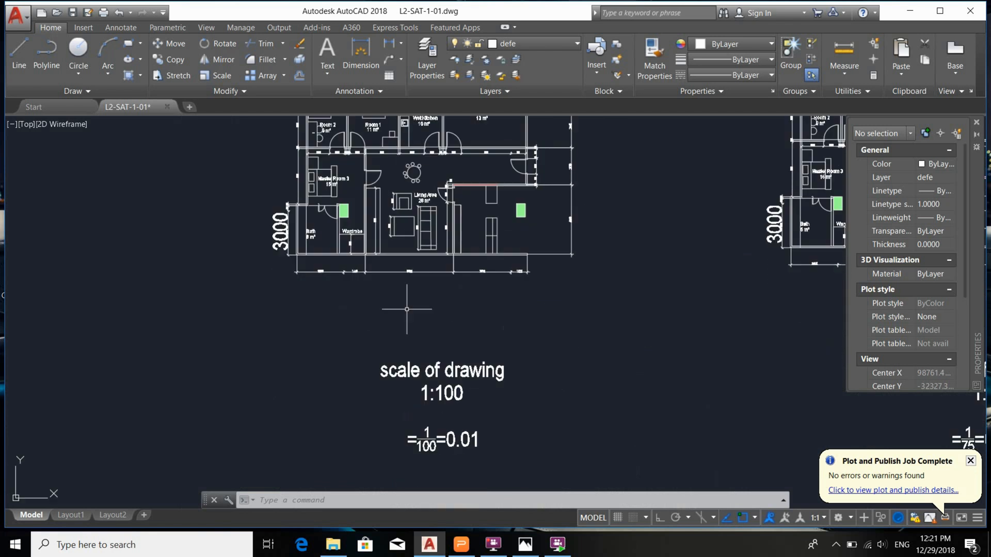
pyautogui.scroll(2, 421, 371)
pyautogui.scroll(-3, 402, 411)
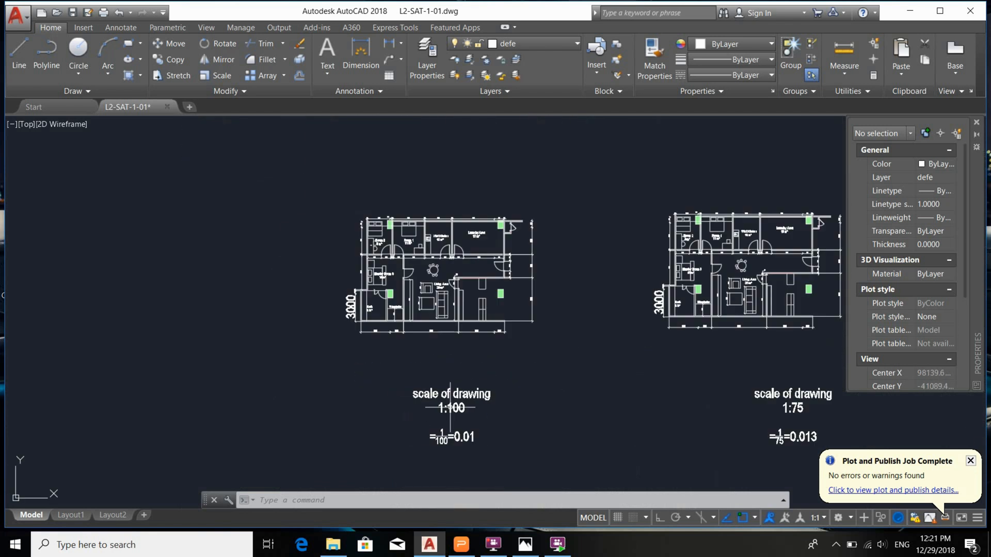
pyautogui.moveTo(403, 411); pyautogui.dragTo(432, 450, button='middle')
# Step: Start a polyline with Ortho on below the pencil on Room 2's desk, going 297 right and 210 down
pyautogui.scroll(2, 428, 289)
pyautogui.scroll(10, 414, 287)
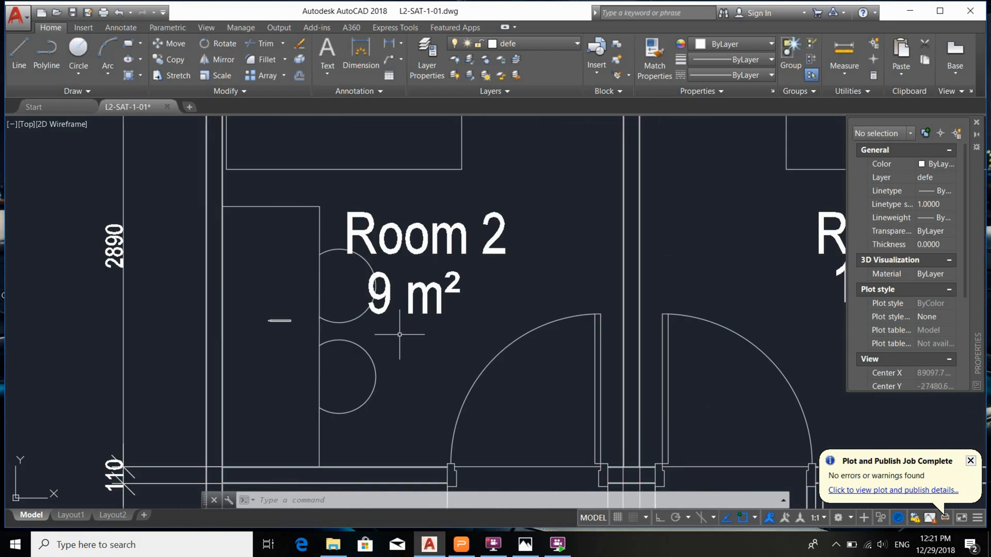
pyautogui.moveTo(303, 345); pyautogui.dragTo(552, 319, button='middle')
pyautogui.scroll(4, 553, 321)
pyautogui.moveTo(476, 304); pyautogui.dragTo(500, 328, button='middle')
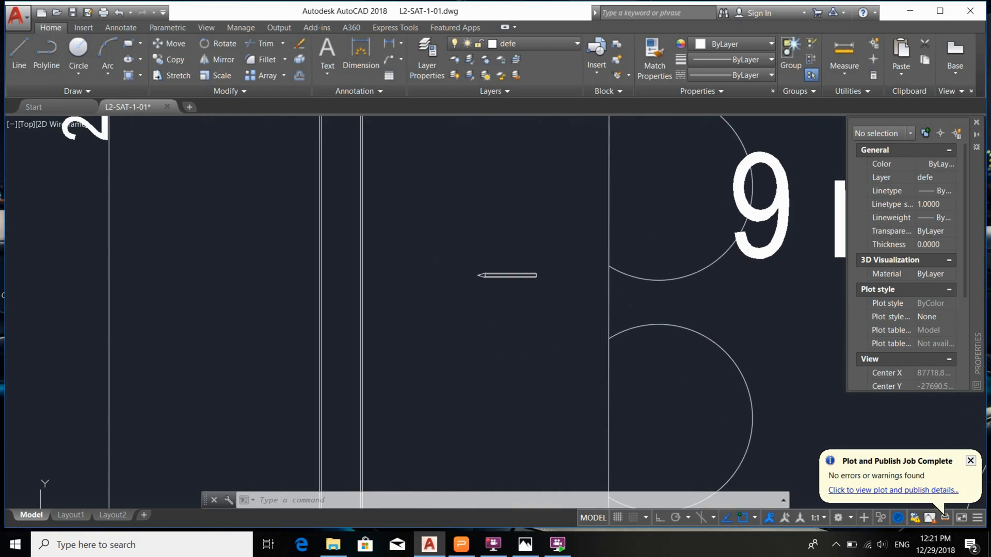
pyautogui.scroll(-2, 500, 329)
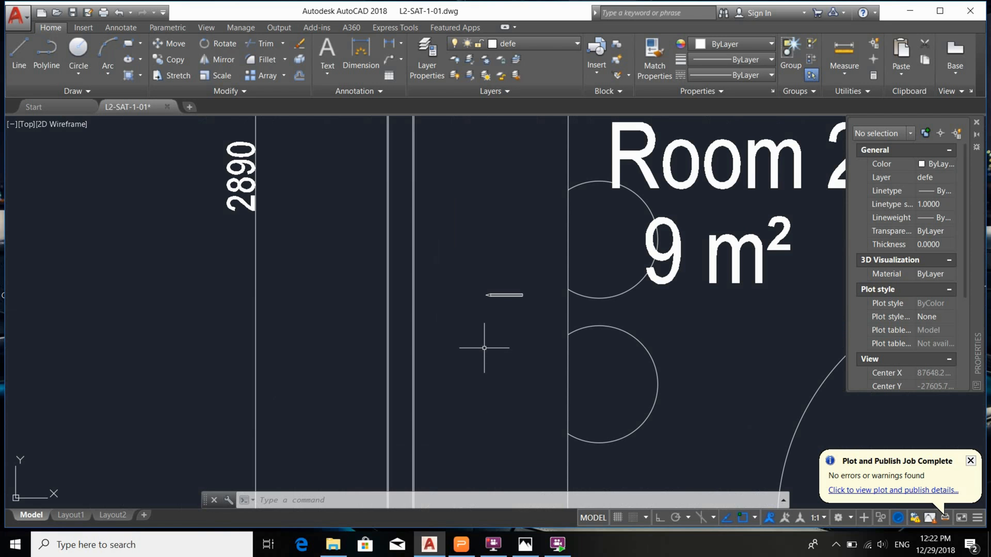
pyautogui.press('Return')
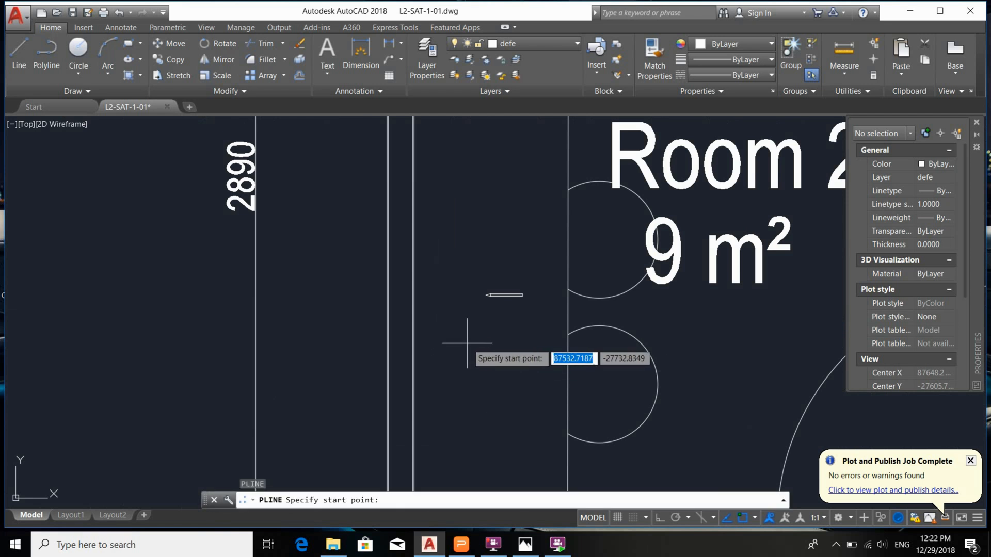
pyautogui.click(467, 343)
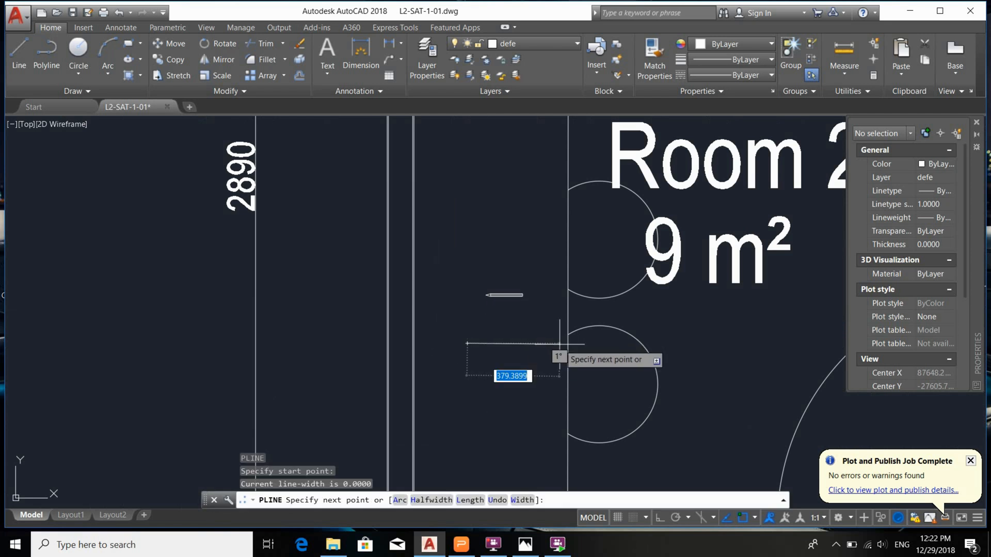
pyautogui.press('F8')
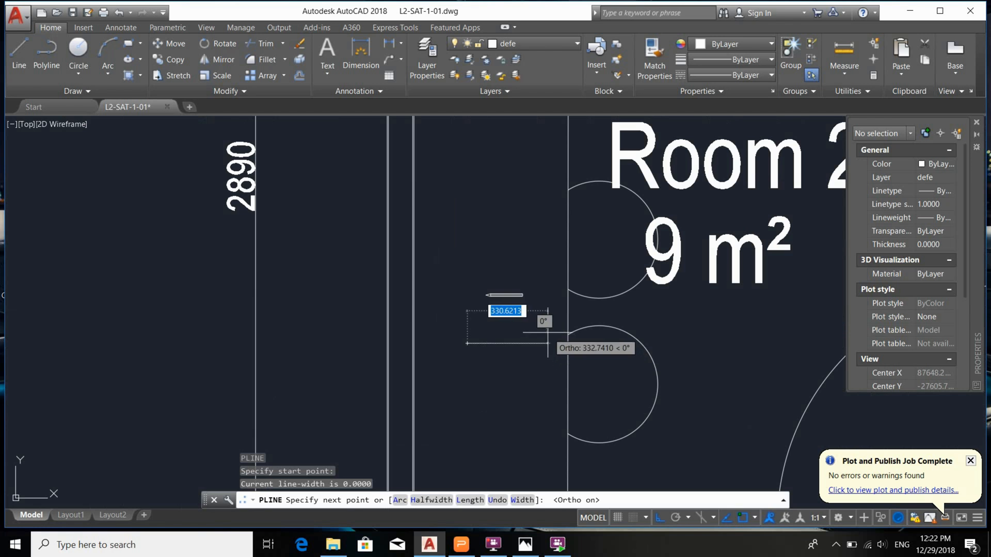
pyautogui.write('2')
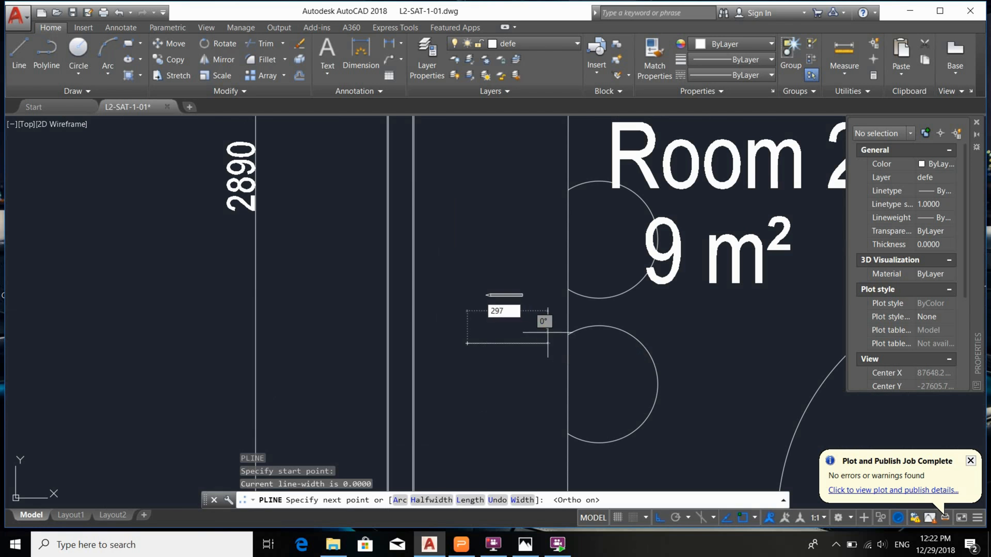
pyautogui.write('97')
pyautogui.press('Return')
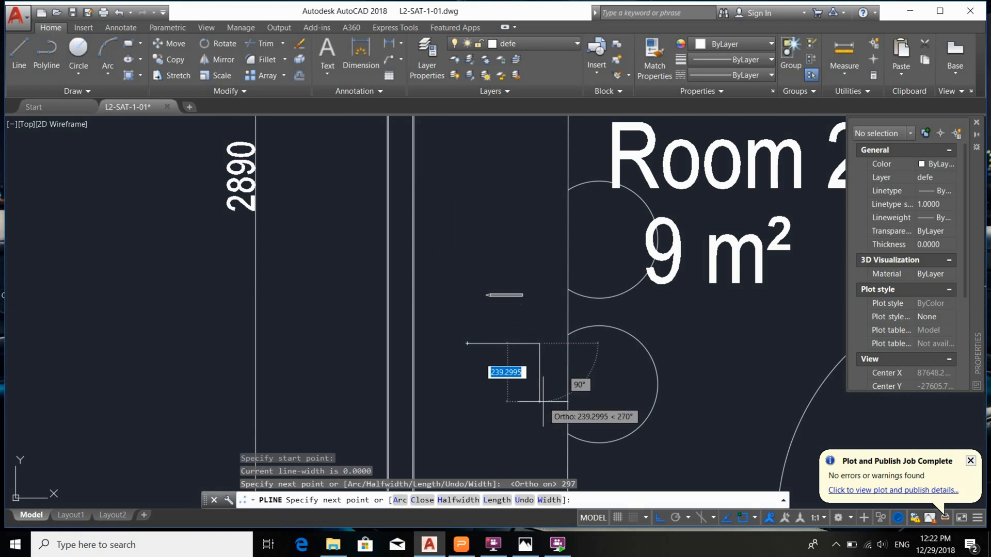
pyautogui.write('210')
pyautogui.press('Return')
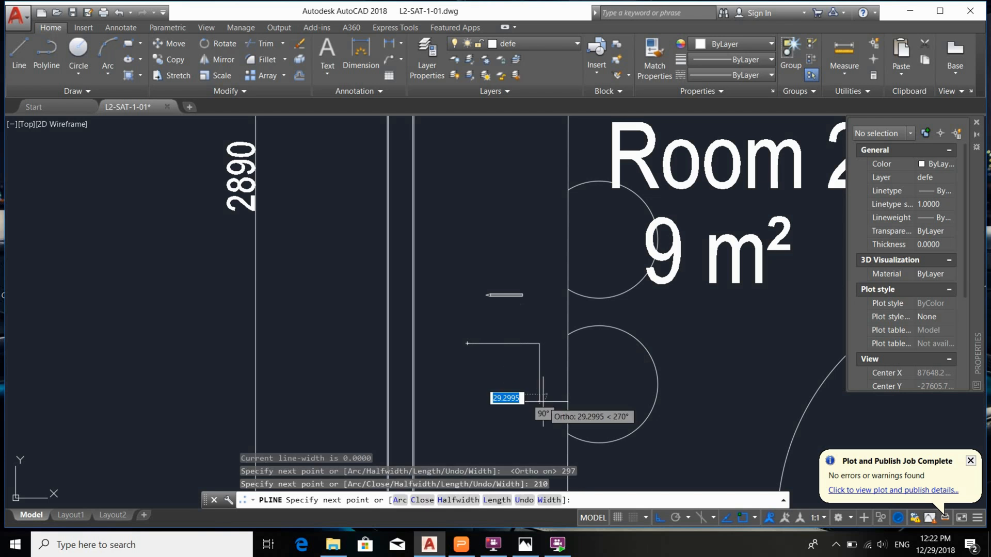
# Step: Complete the rectangular sheet outline with a 297 segment to the left and a 210 segment up, and end the polyline
pyautogui.scroll(2, 510, 375)
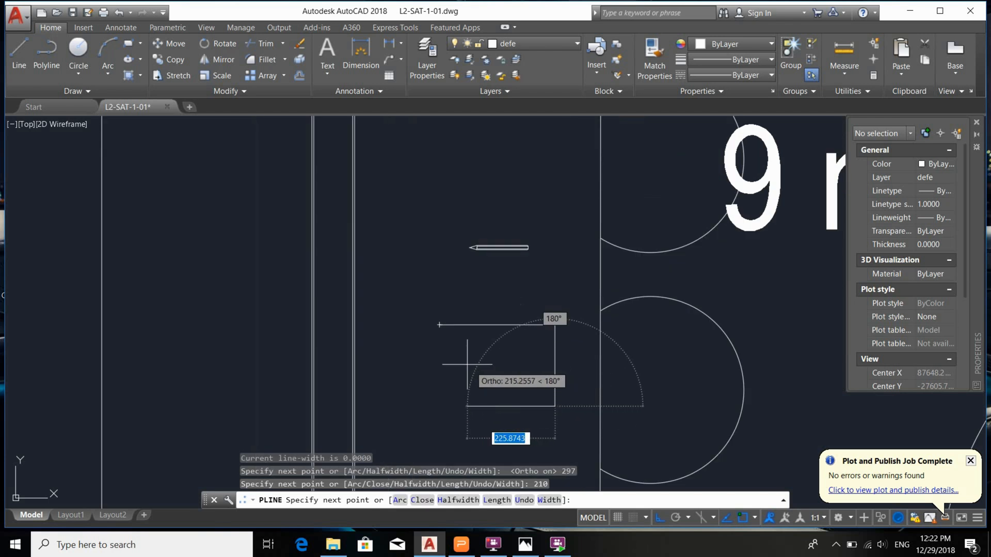
pyautogui.write('297')
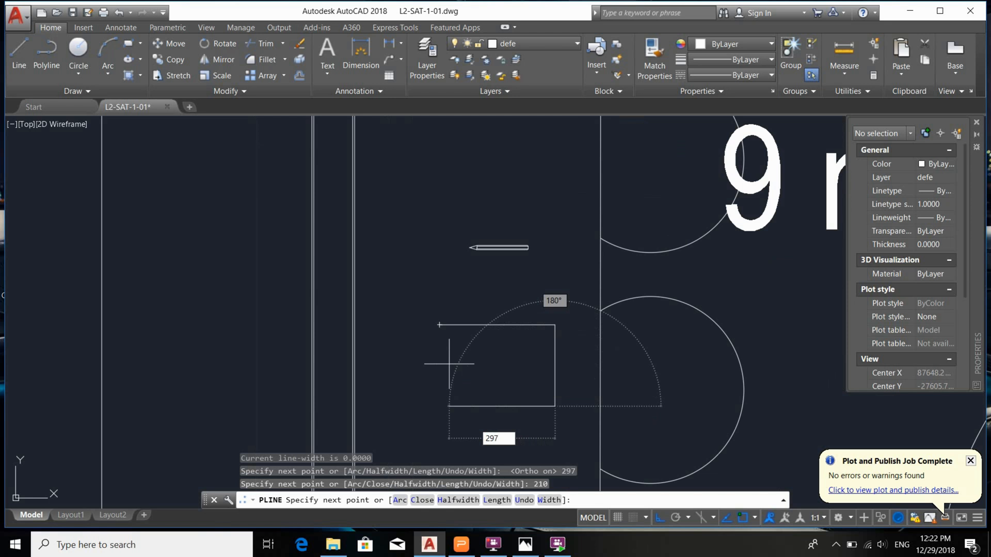
pyautogui.press('Return')
pyautogui.write('210')
pyautogui.press('Return')
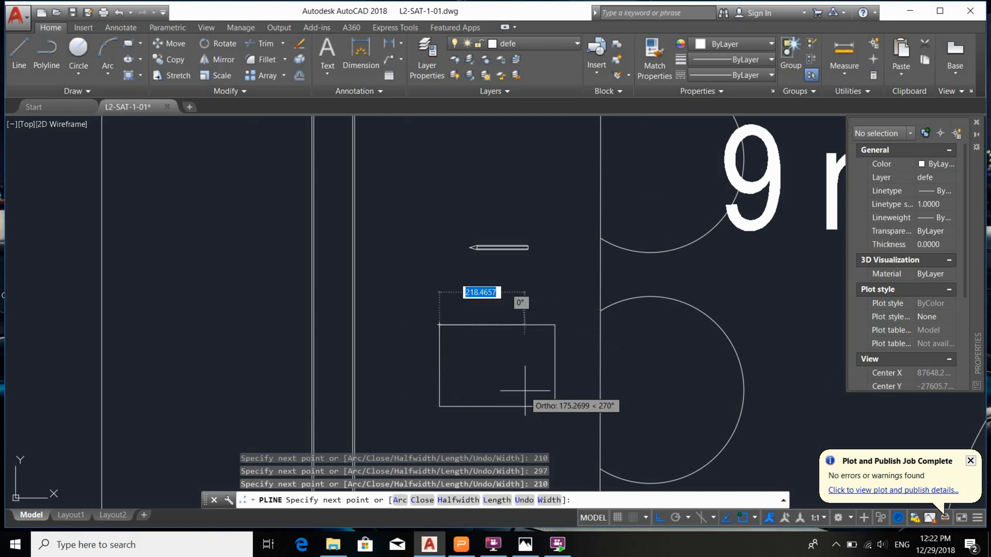
pyautogui.press('Escape')
pyautogui.scroll(-1, 507, 370)
pyautogui.scroll(-3, 507, 369)
pyautogui.scroll(3, 487, 343)
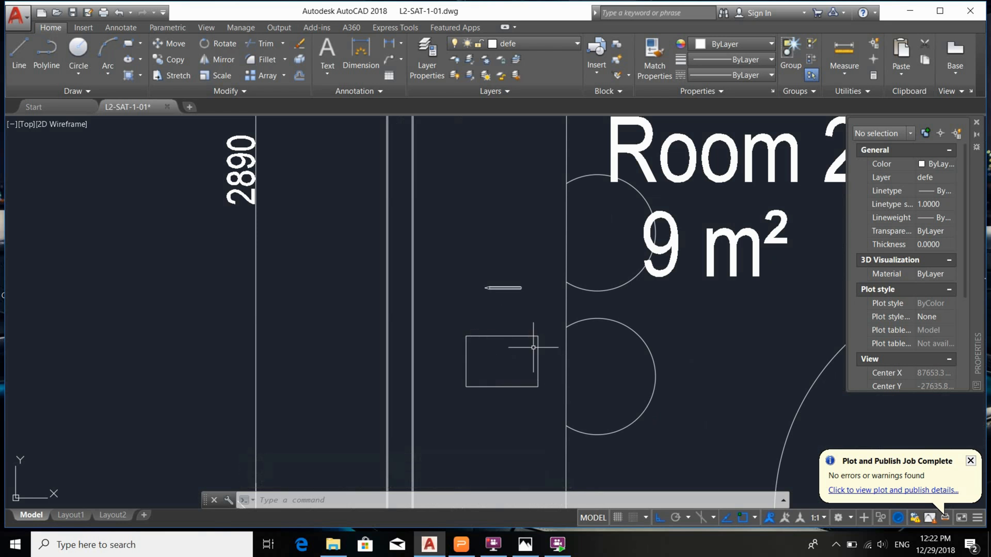
# Step: Add an aligned dimension above the rectangle's upper edge, spanning its two upper corners
pyautogui.scroll(4, 521, 299)
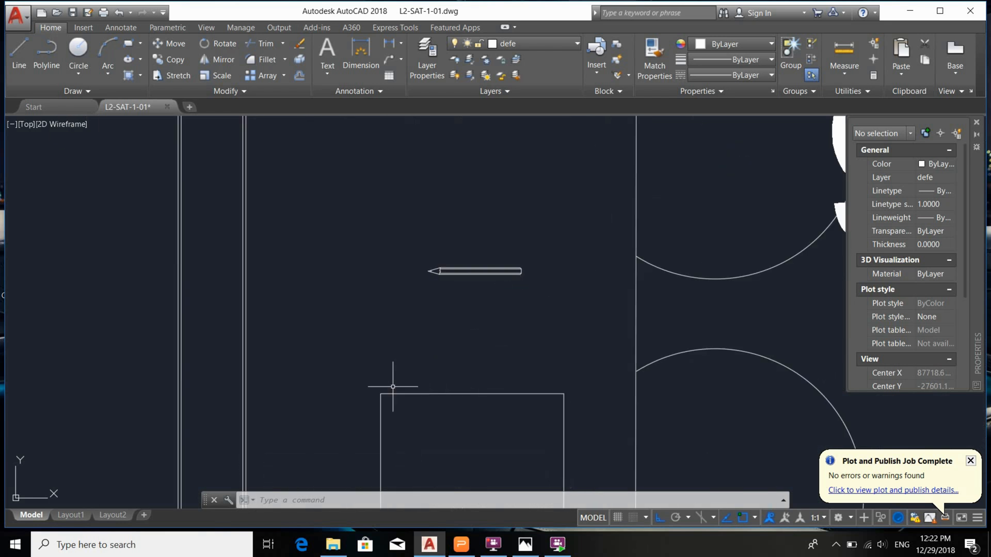
pyautogui.write('dal')
pyautogui.press('Return')
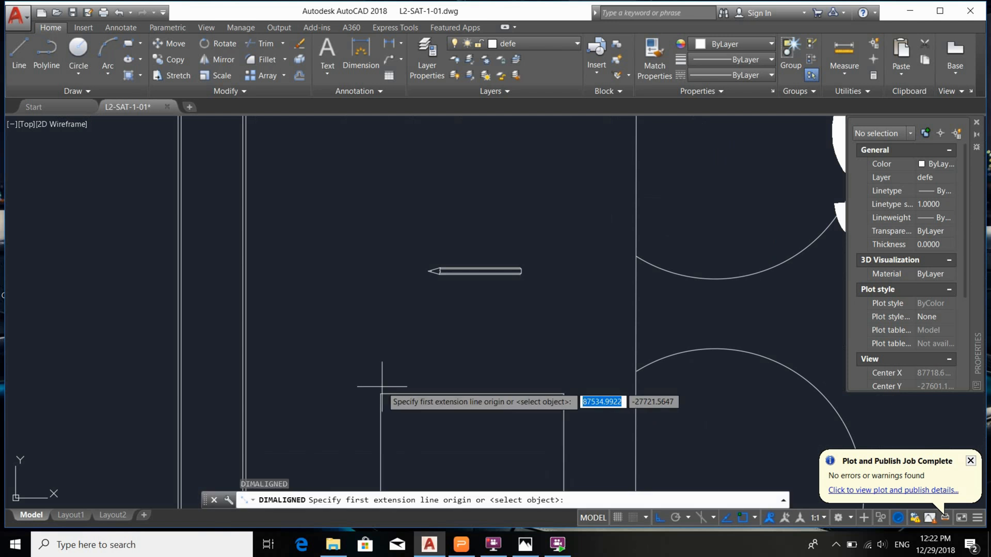
pyautogui.click(380, 394)
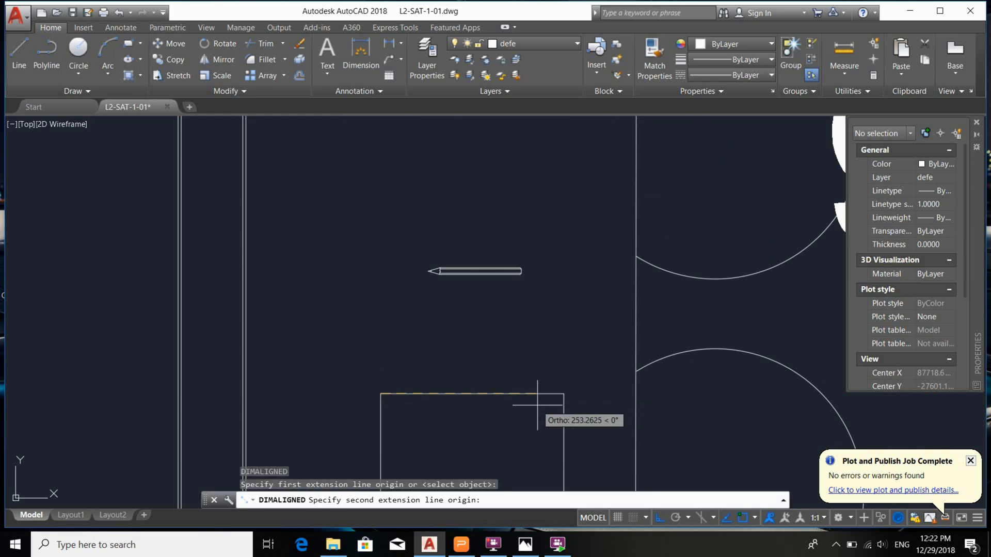
pyautogui.click(563, 394)
pyautogui.click(516, 352)
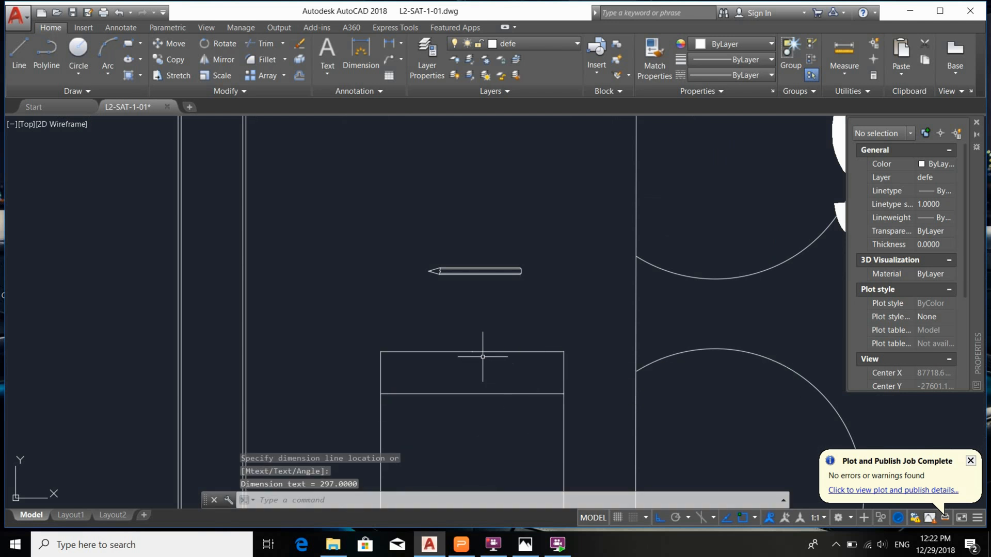
# Step: Delete the aligned dimension above the rectangle
pyautogui.scroll(5, 488, 363)
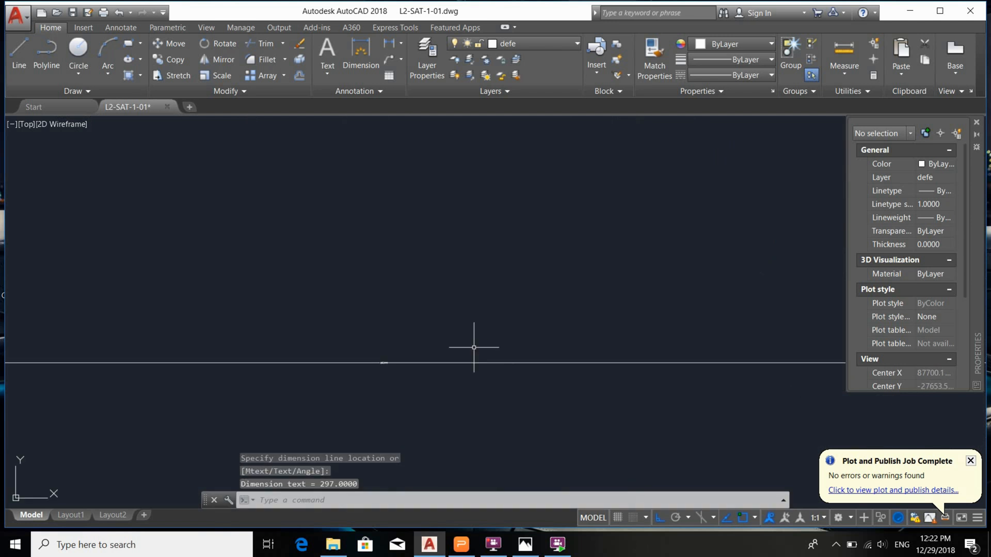
pyautogui.click(478, 387)
pyautogui.click(394, 316)
pyautogui.press('Delete')
# Step: Move the pencil on Room 2's desk straight down, closer to the rectangle
pyautogui.scroll(-5, 502, 358)
pyautogui.click(594, 265)
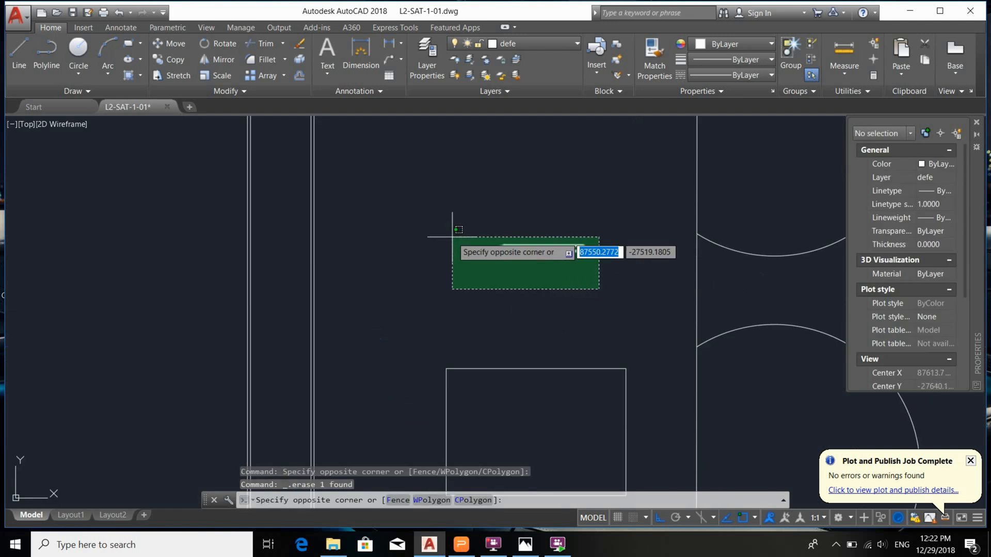
pyautogui.click(457, 232)
pyautogui.write('m')
pyautogui.press('Return')
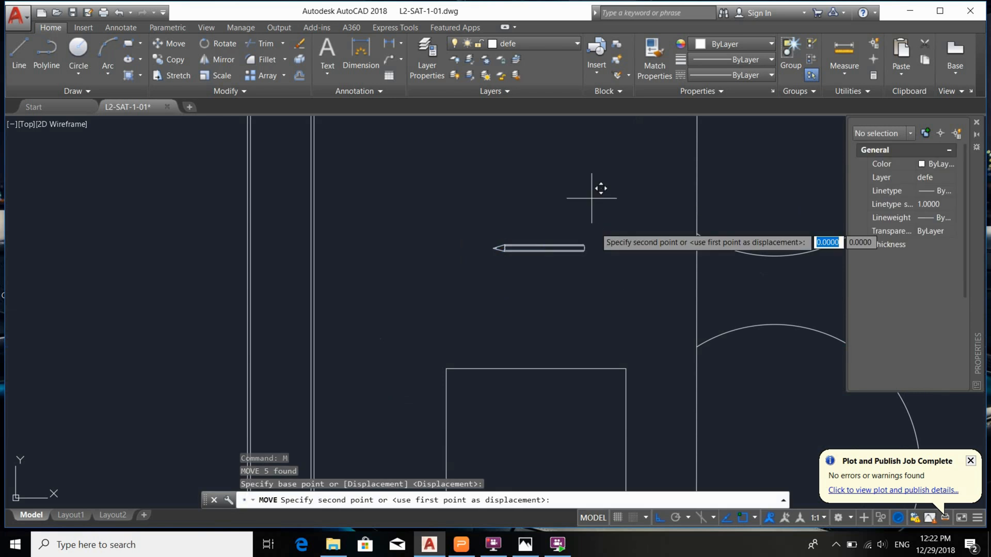
pyautogui.click(597, 192)
pyautogui.click(600, 250)
pyautogui.press('Escape')
pyautogui.scroll(-3, 531, 394)
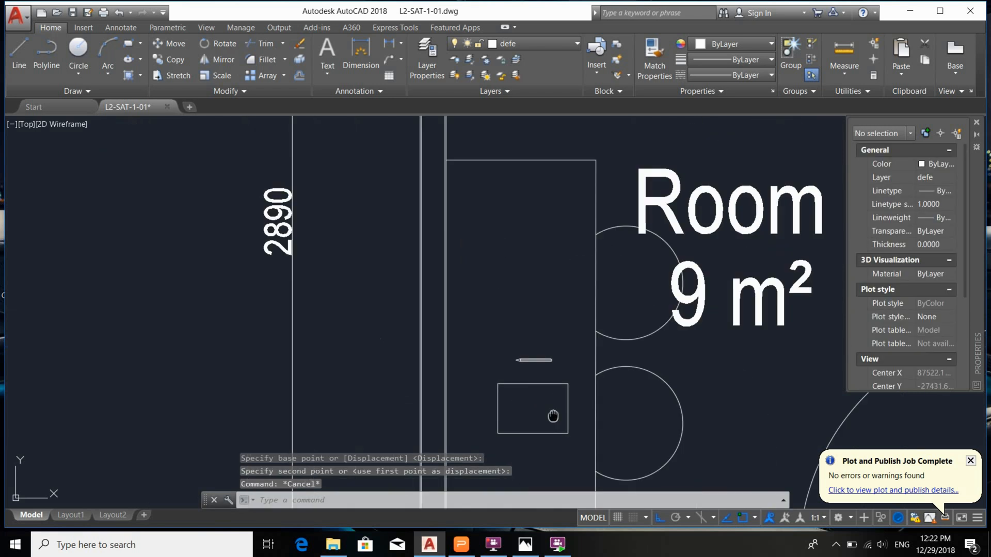
# Step: Select the 297 by 210 rectangle on Room 2's desk and compare its size with the floor plan
pyautogui.scroll(4, 506, 356)
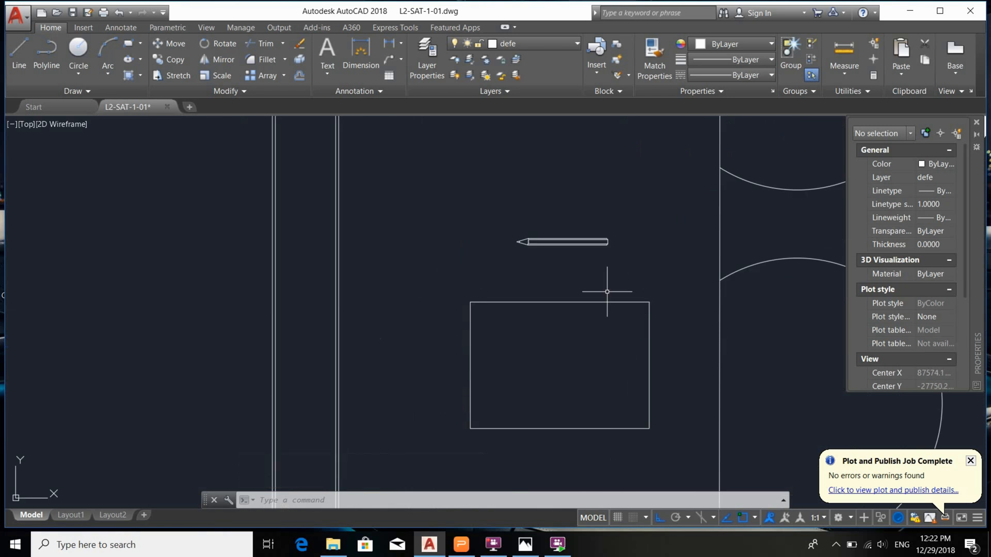
pyautogui.scroll(-8, 469, 343)
pyautogui.moveTo(635, 419); pyautogui.dragTo(512, 347, button='middle')
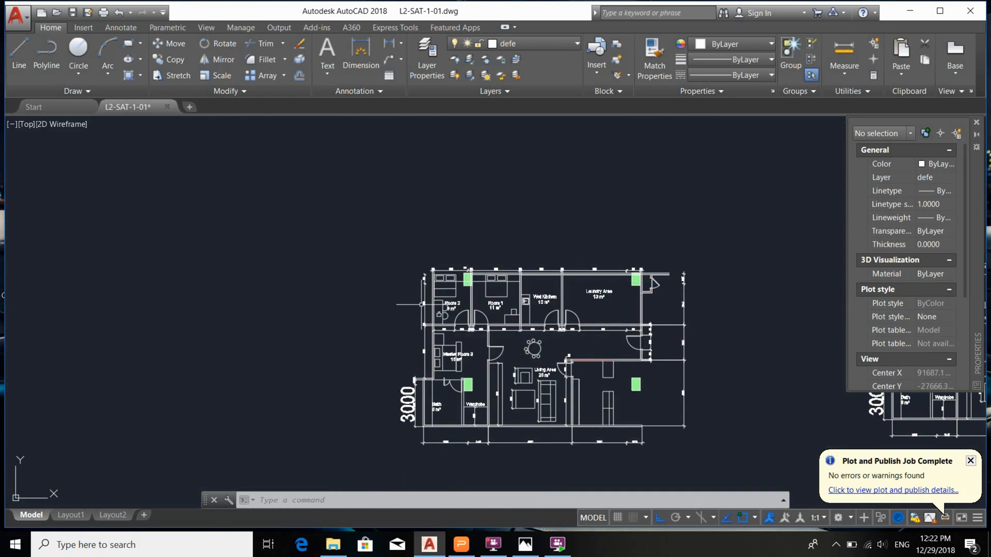
pyautogui.scroll(10, 442, 313)
pyautogui.click(479, 382)
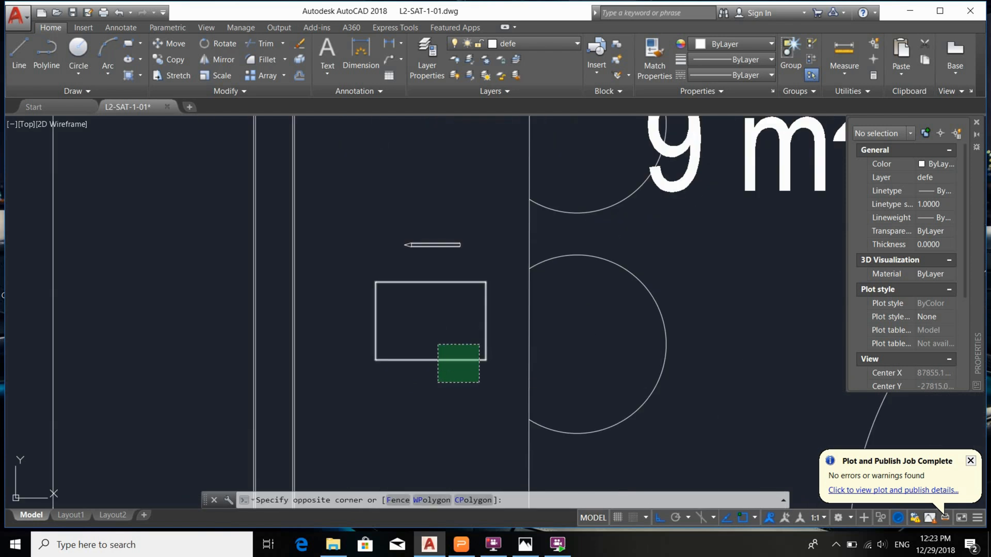
pyautogui.click(437, 345)
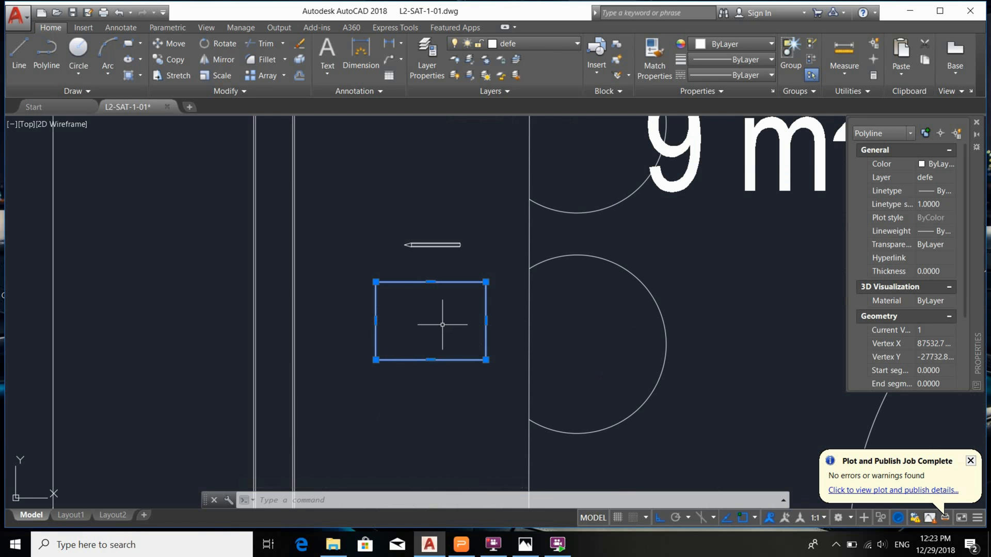
pyautogui.scroll(-8, 442, 325)
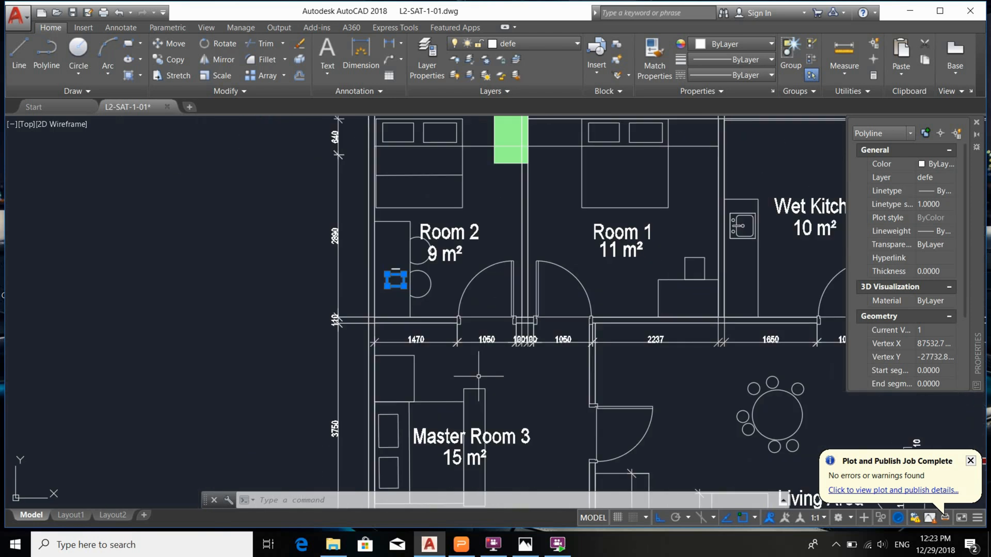
# Step: Examine the floor plan with its 1:100 scale note and compare it with the 297 by 210 rectangle on Room 2's desk
pyautogui.scroll(8, 427, 313)
pyautogui.scroll(-10, 486, 359)
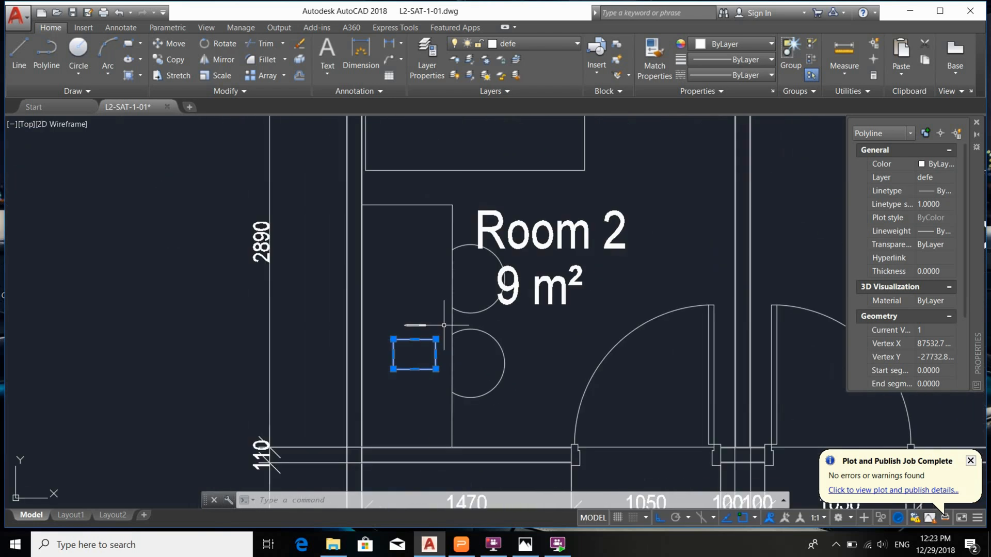
pyautogui.moveTo(606, 434); pyautogui.dragTo(498, 313, button='middle')
pyautogui.scroll(-5, 494, 316)
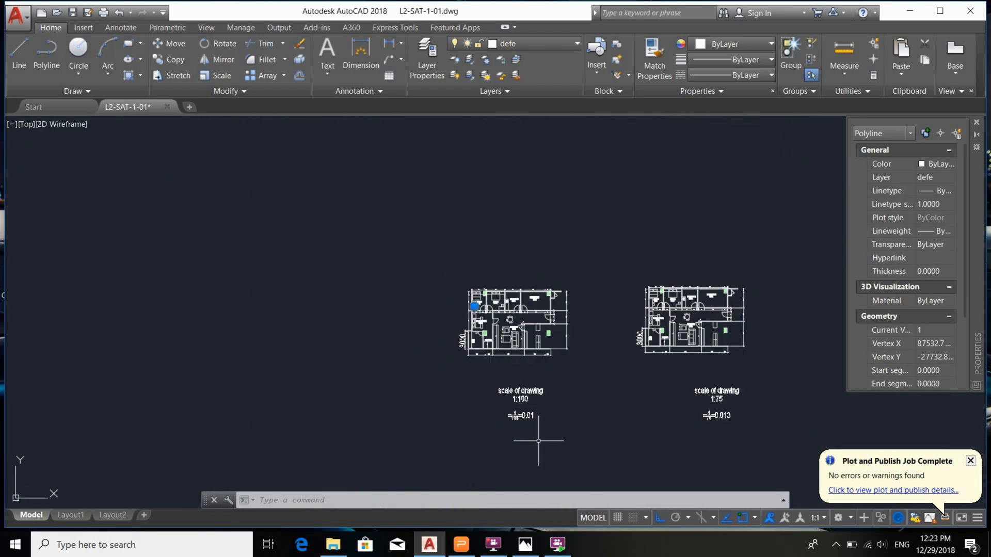
pyautogui.scroll(5, 514, 398)
pyautogui.moveTo(513, 314)
pyautogui.mouseDown(button='middle')
pyautogui.moveTo(513, 361)
pyautogui.moveTo(545, 376)
pyautogui.mouseUp(button='middle')
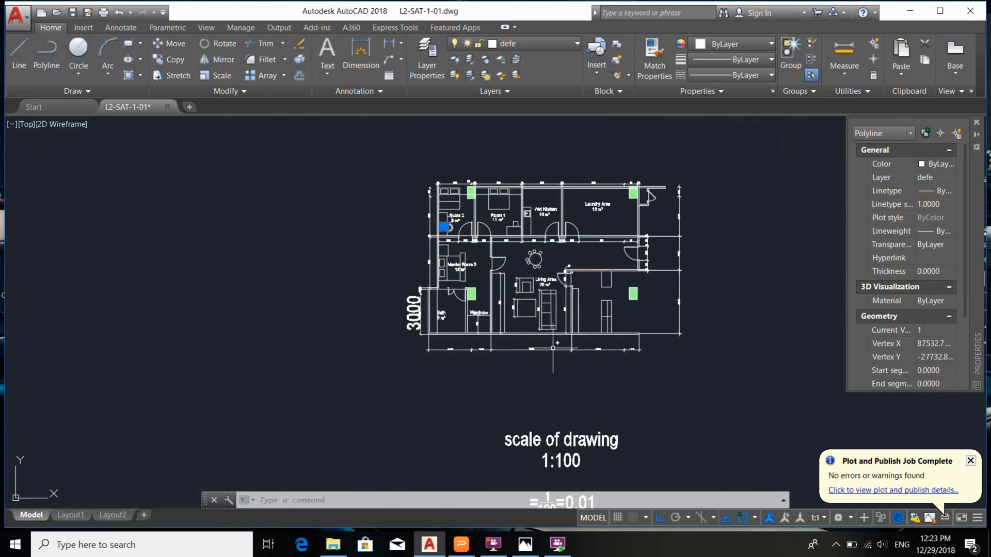
pyautogui.scroll(6, 454, 221)
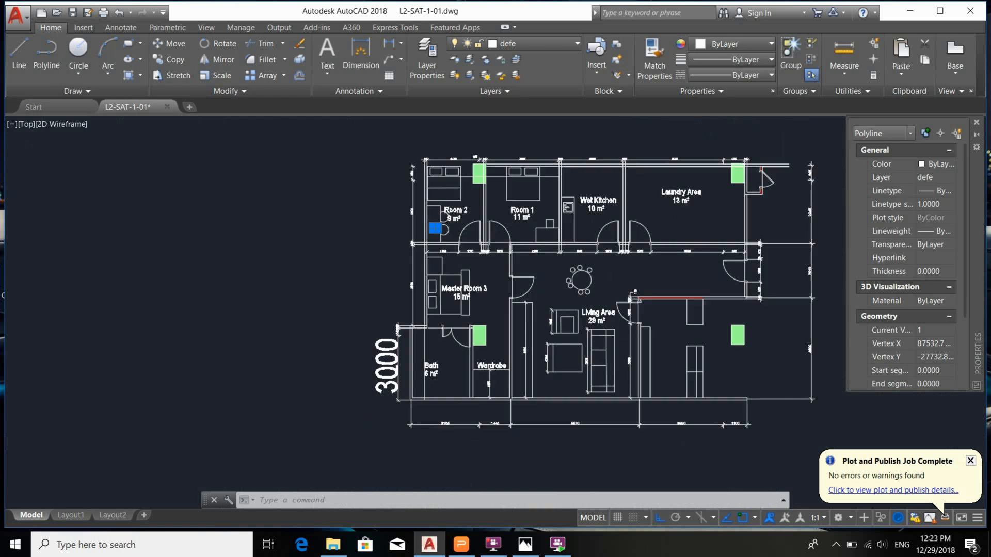
pyautogui.scroll(-9, 420, 240)
pyautogui.scroll(5, 460, 335)
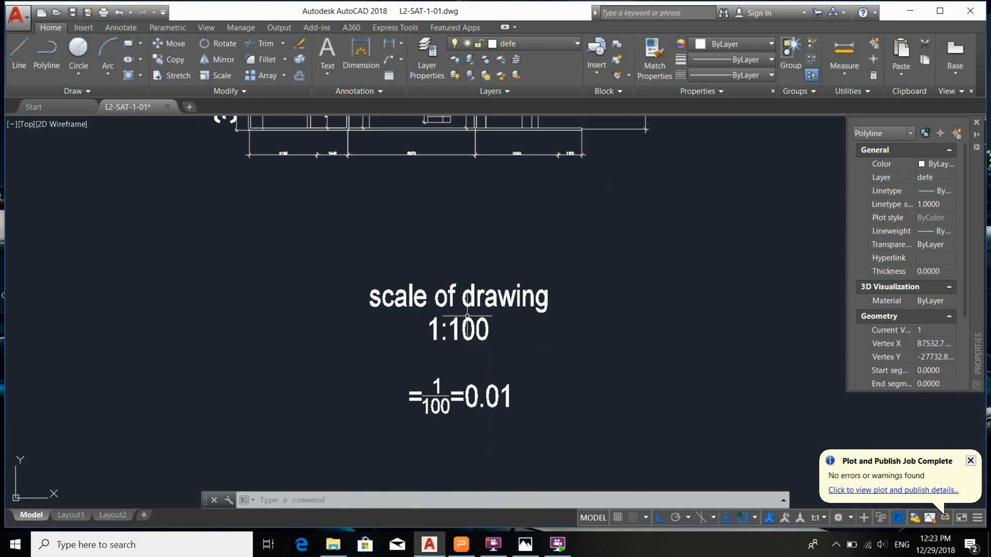
pyautogui.moveTo(385, 247); pyautogui.dragTo(450, 342, button='middle')
pyautogui.moveTo(384, 220); pyautogui.dragTo(438, 384, button='middle')
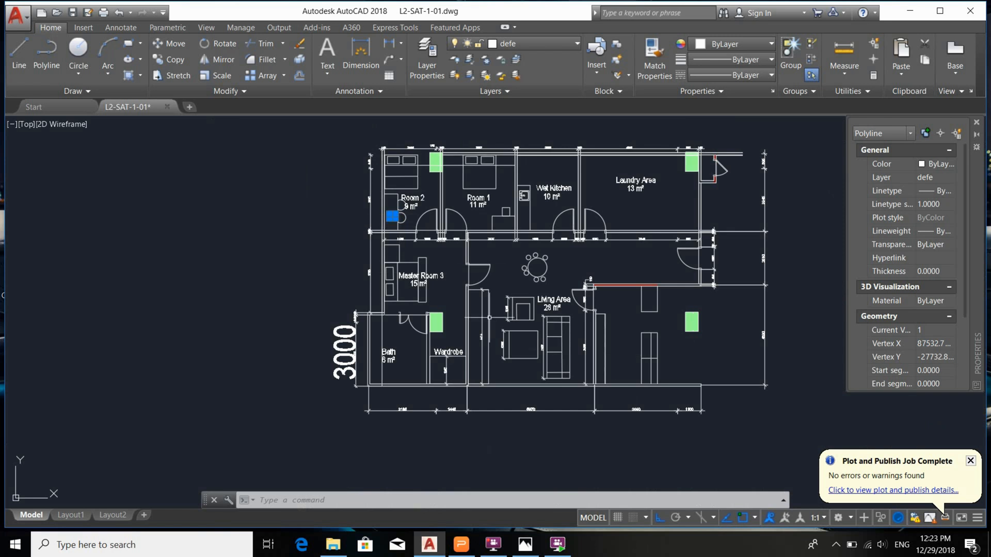
pyautogui.moveTo(568, 330); pyautogui.dragTo(514, 254, button='middle')
pyautogui.moveTo(541, 458); pyautogui.dragTo(517, 355, button='middle')
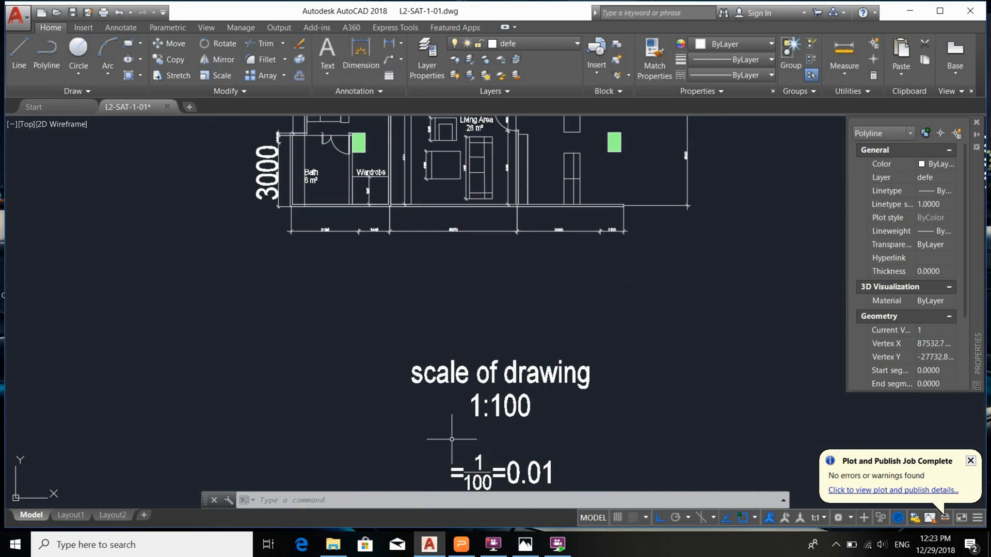
pyautogui.moveTo(465, 285); pyautogui.dragTo(521, 436, button='middle')
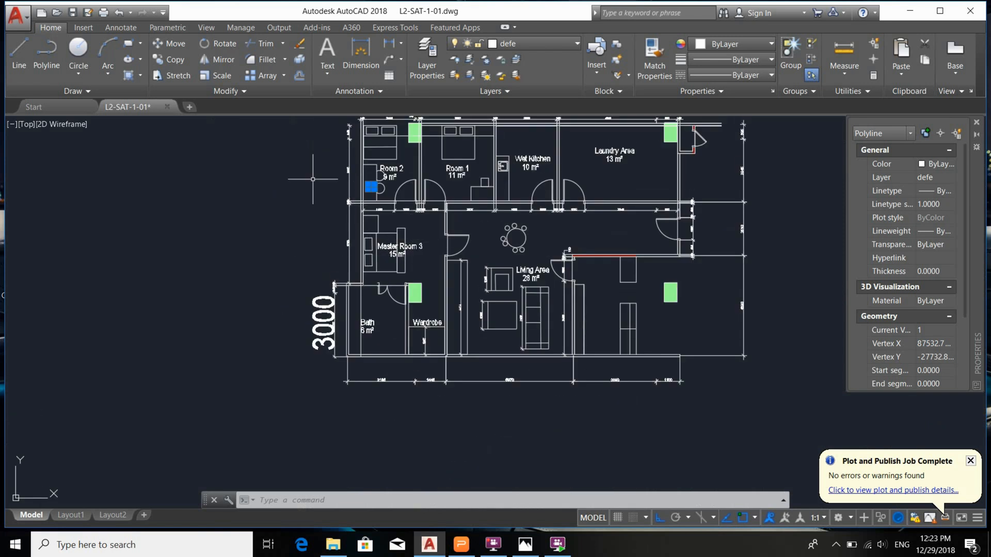
pyautogui.scroll(4, 375, 180)
pyautogui.moveTo(373, 185)
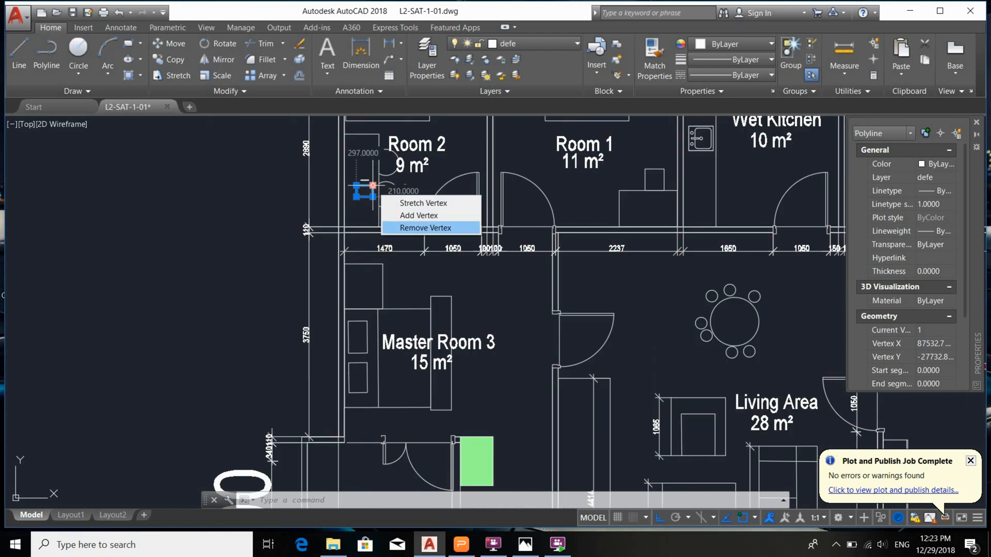
pyautogui.moveTo(347, 181); pyautogui.dragTo(396, 333, button='middle')
pyautogui.scroll(4, 396, 332)
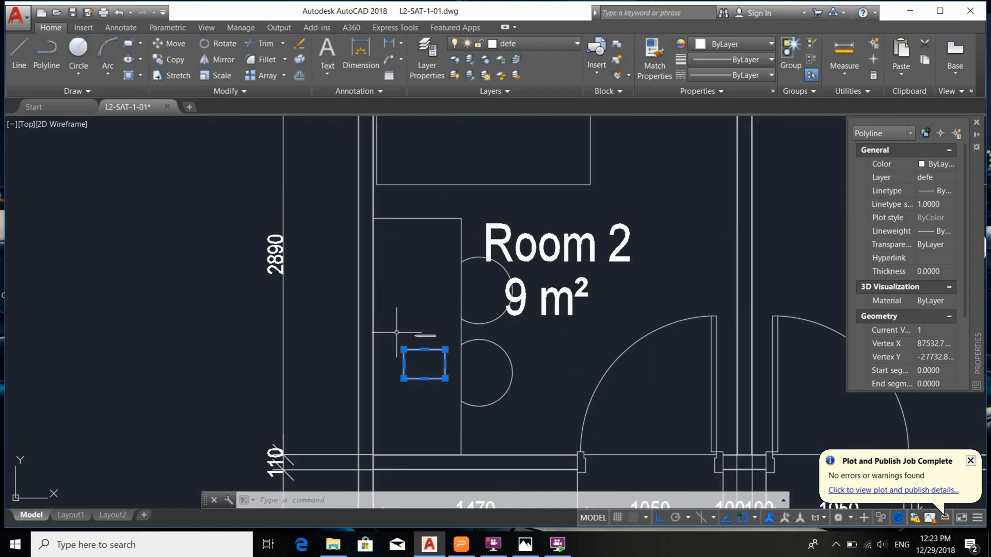
pyautogui.scroll(6, 425, 364)
pyautogui.scroll(-4, 411, 354)
pyautogui.scroll(6, 412, 355)
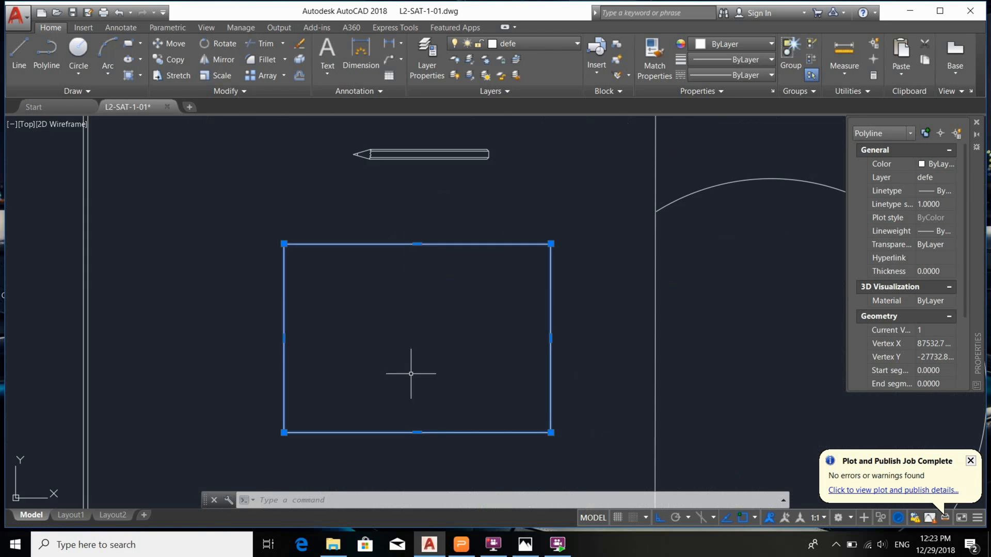
# Step: Check the A4 fit-to-paper plot scale for a window spanning the rectangle's upper-left and lower-right corners, leaving the Plot settings without plotting
pyautogui.press('Escape')
pyautogui.press('Escape')
pyautogui.scroll(-2, 408, 377)
pyautogui.click(394, 365)
pyautogui.click(281, 319)
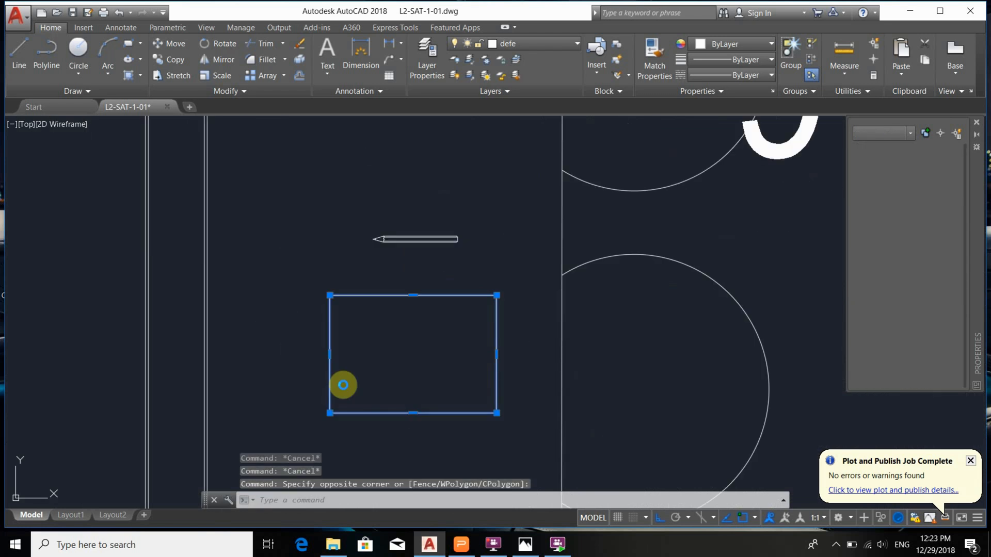
pyautogui.hotkey('ctrl', 'p')
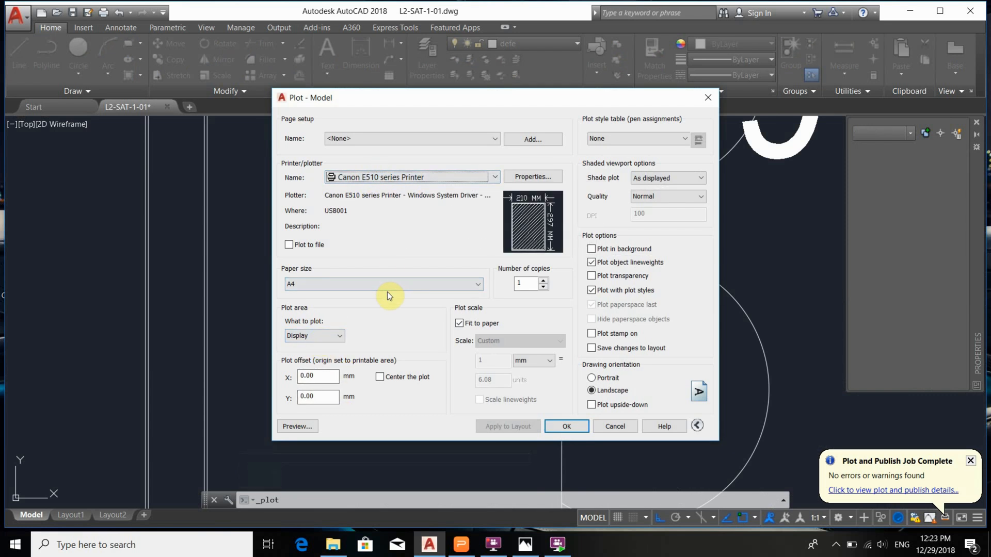
pyautogui.click(313, 338)
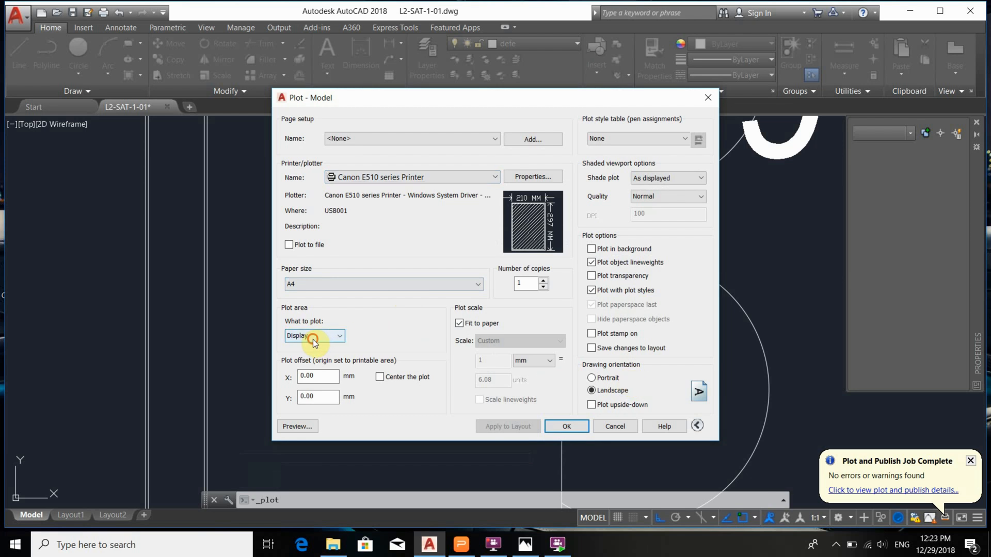
pyautogui.click(313, 372)
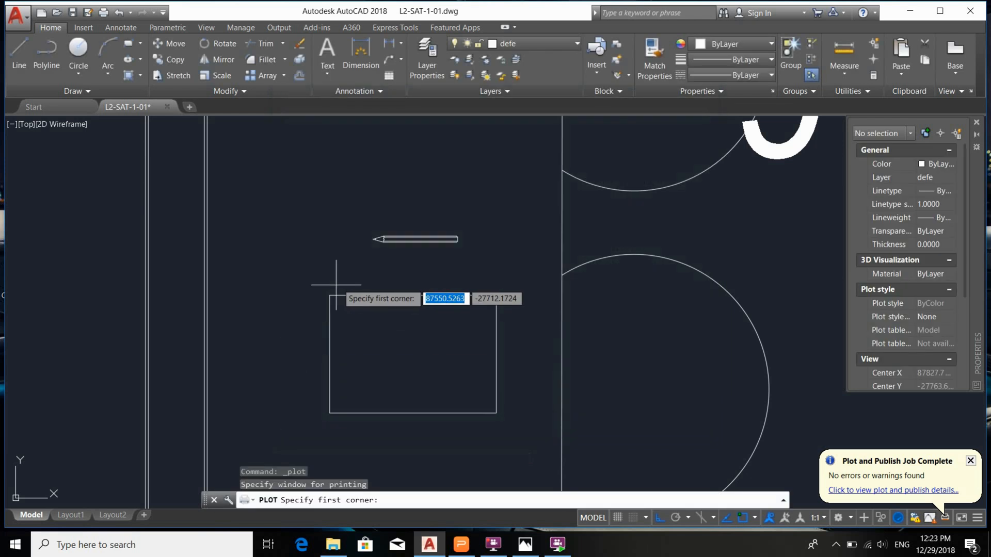
pyautogui.click(330, 295)
pyautogui.click(494, 414)
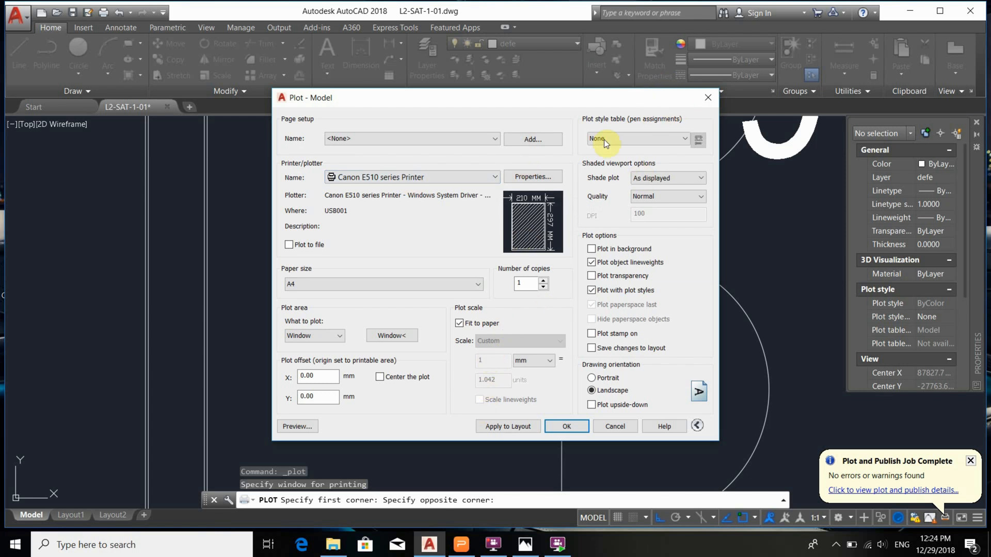
pyautogui.click(708, 100)
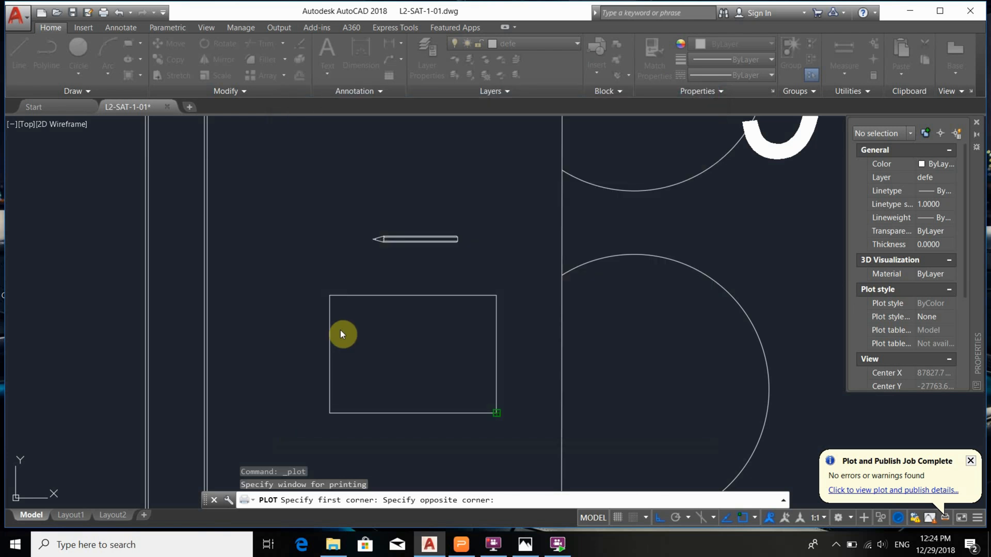
pyautogui.press('Escape')
# Step: Scale the rectangle by reference about its upper-left corner, using a reference length of 1.042 and a new length of 1
pyautogui.scroll(2, 353, 333)
pyautogui.click(347, 350)
pyautogui.click(289, 299)
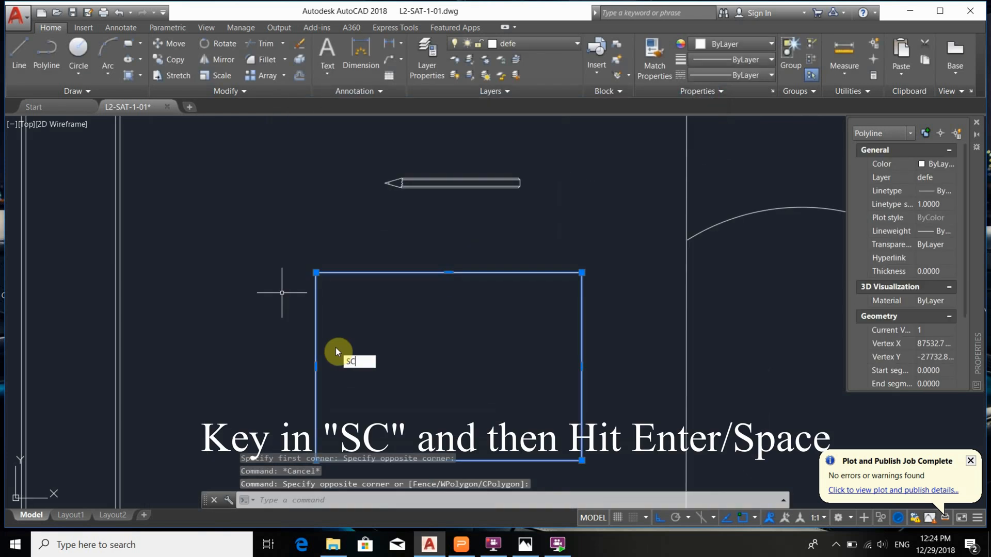
pyautogui.write('SC')
pyautogui.press('Return')
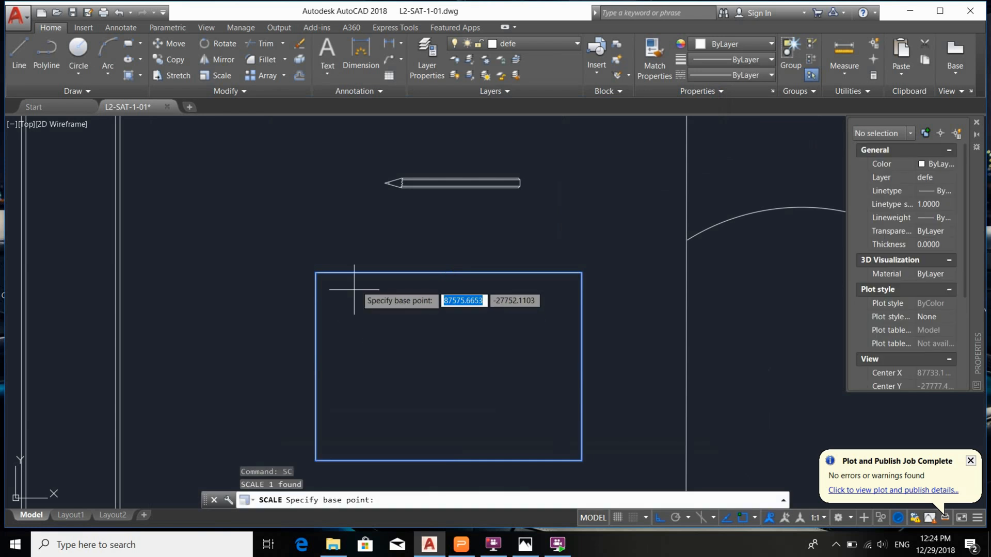
pyautogui.click(317, 273)
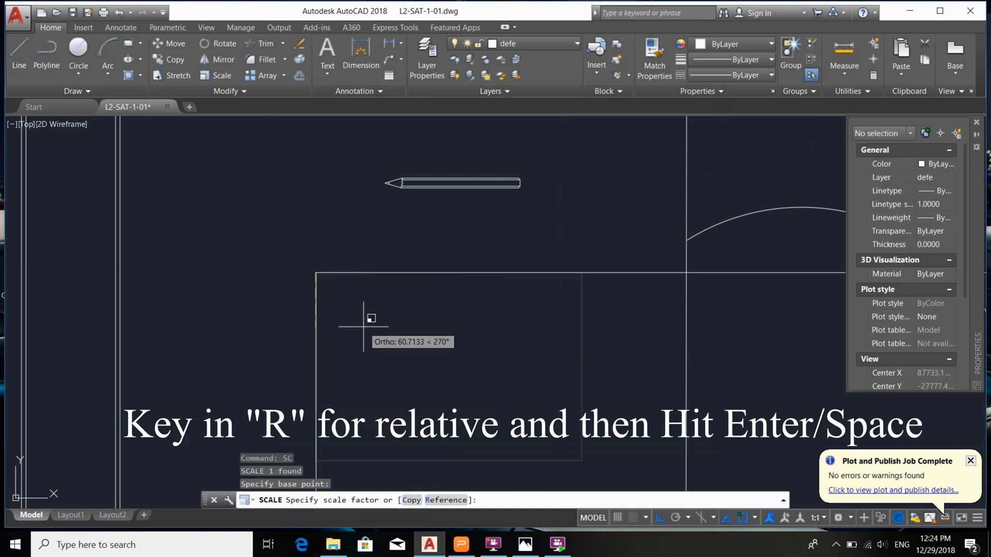
pyautogui.write('R')
pyautogui.press('Return')
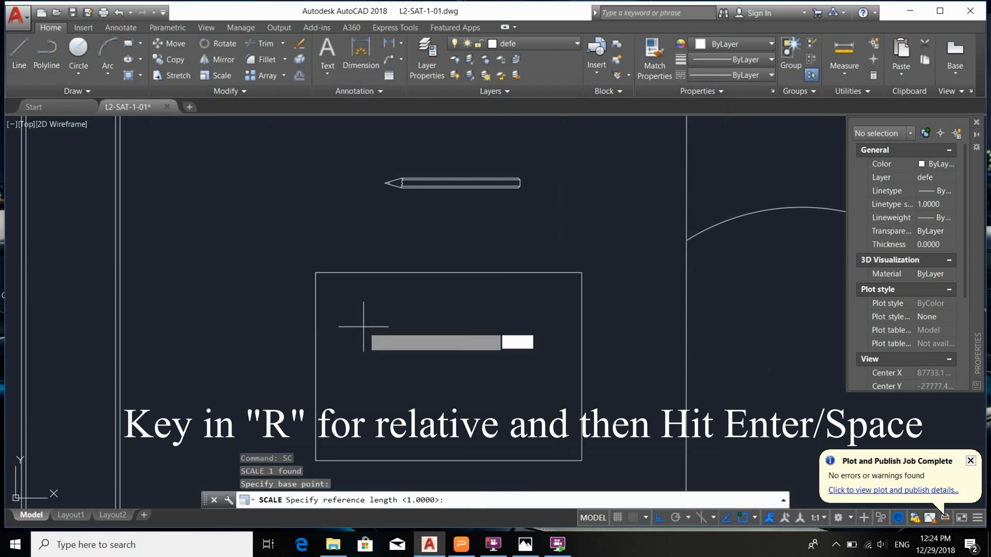
pyautogui.write('1.042')
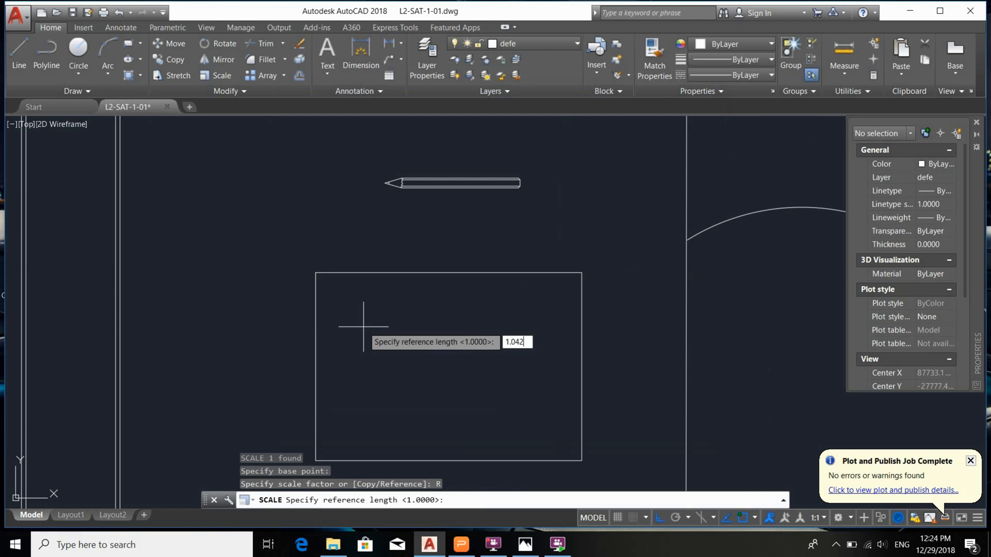
pyautogui.press('Return')
pyautogui.write('1')
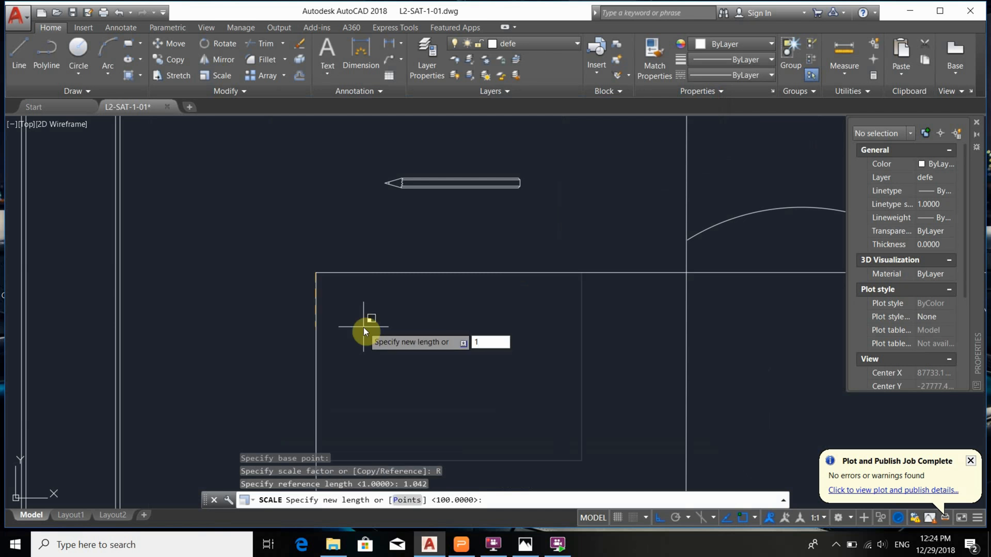
pyautogui.press('Return')
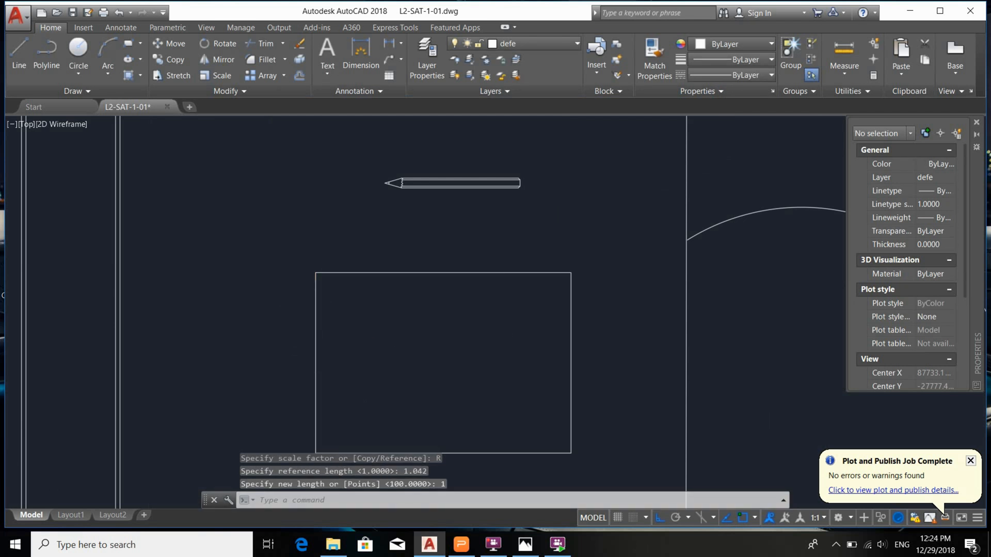
pyautogui.scroll(-2, 361, 269)
pyautogui.press('Escape')
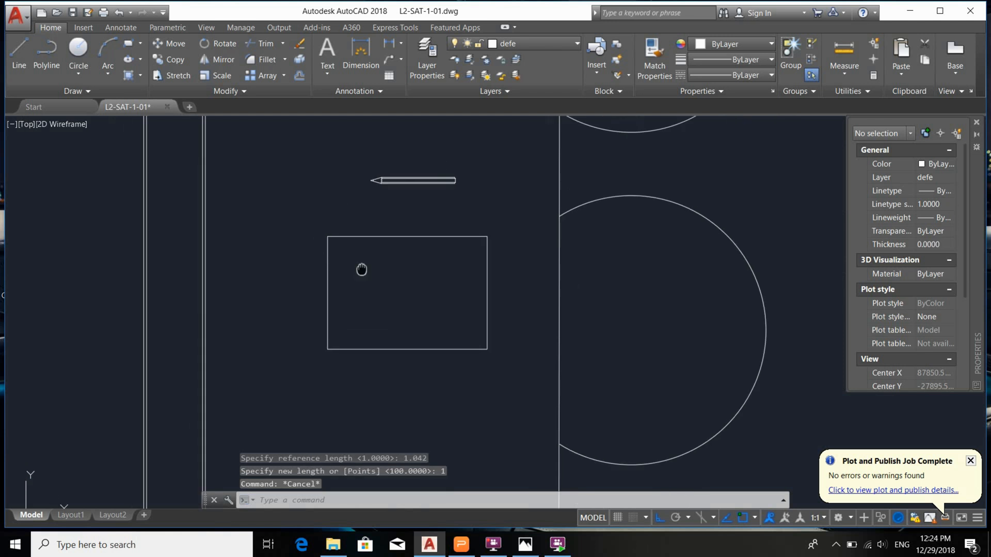
# Step: Recheck the A4 fit-to-paper plot scale with a window around the rescaled rectangle's opposite corners, and exit without plotting
pyautogui.scroll(2, 378, 304)
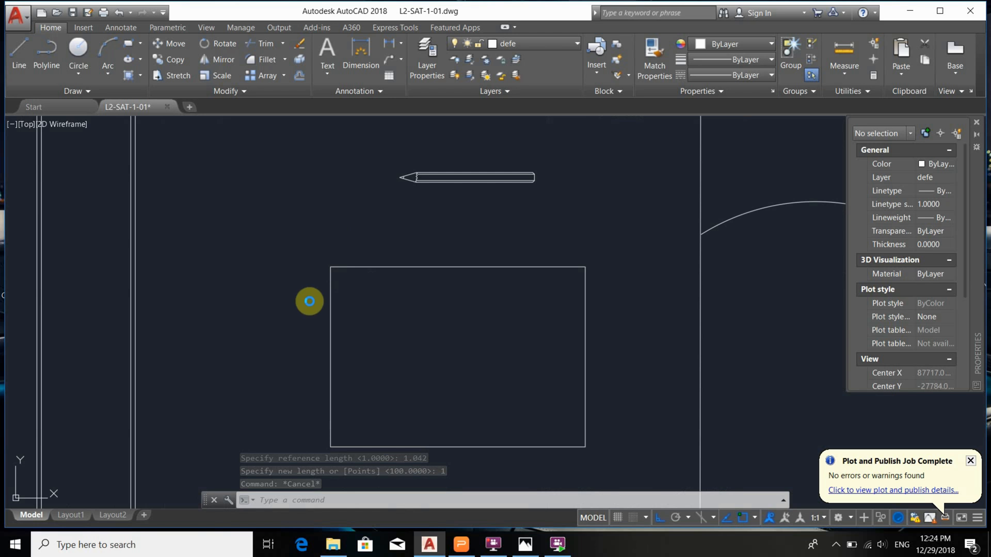
pyautogui.hotkey('ctrl', 'p')
pyautogui.click(304, 337)
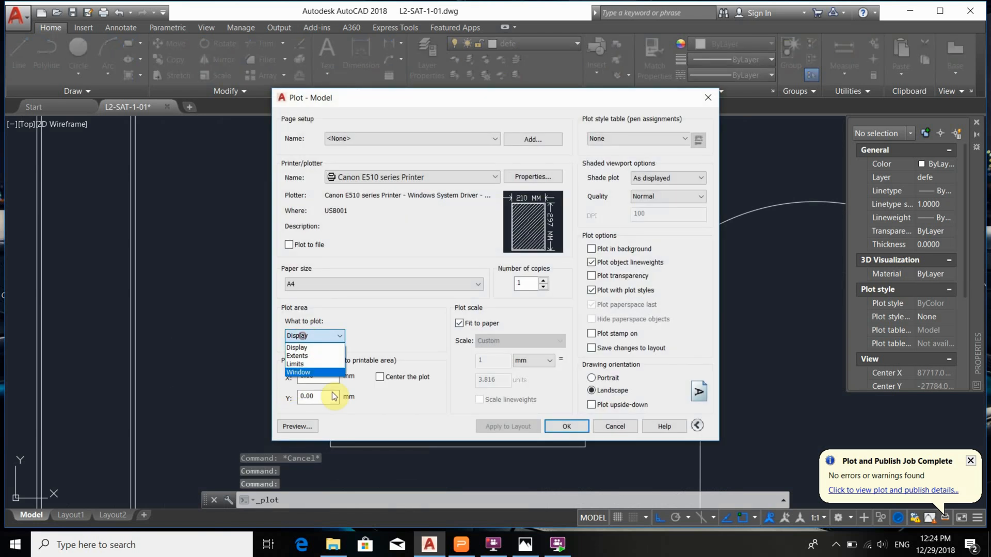
pyautogui.click(315, 375)
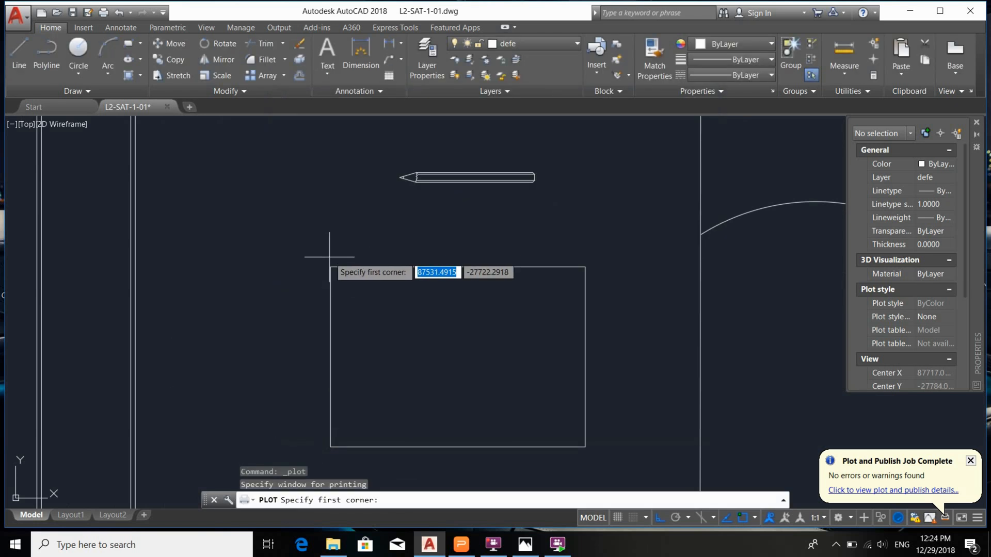
pyautogui.click(330, 267)
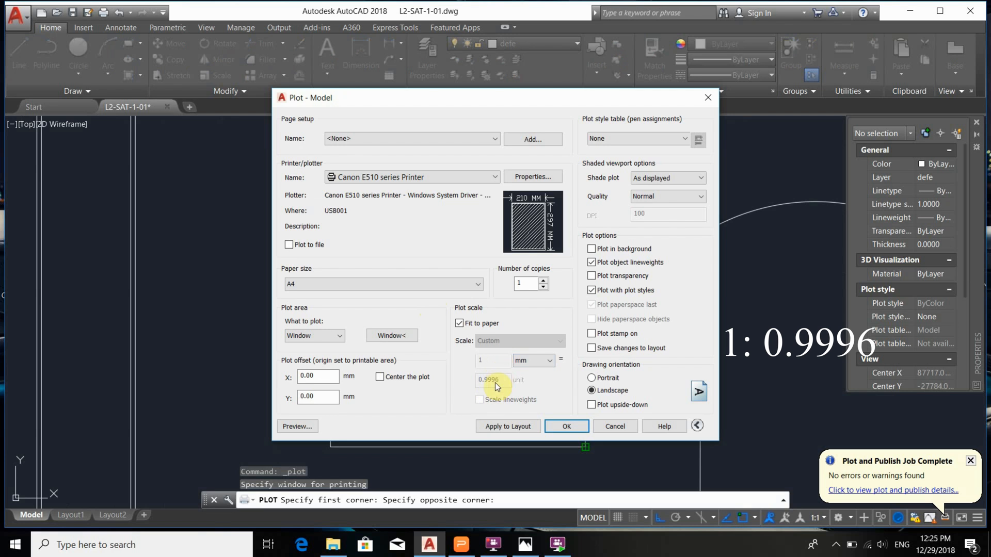
pyautogui.click(707, 102)
pyautogui.scroll(-2, 460, 364)
pyautogui.press('Escape')
pyautogui.press('Escape')
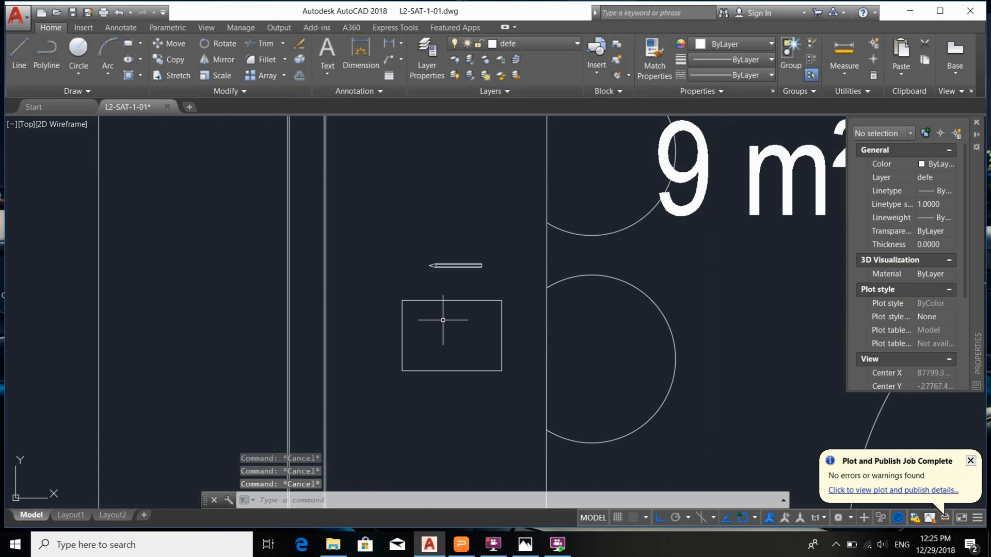
# Step: Scale the A4 rectangle on Room 2's desk by reference about its upper-left corner, using reference length 0.9996 and new length 100
pyautogui.scroll(-5, 443, 320)
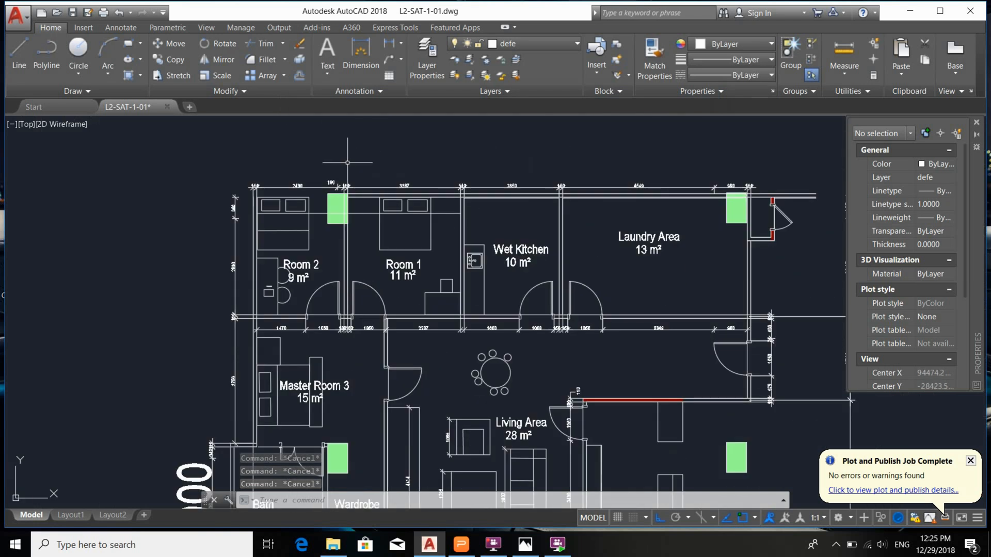
pyautogui.scroll(5, 251, 282)
pyautogui.click(338, 348)
pyautogui.scroll(2, 361, 343)
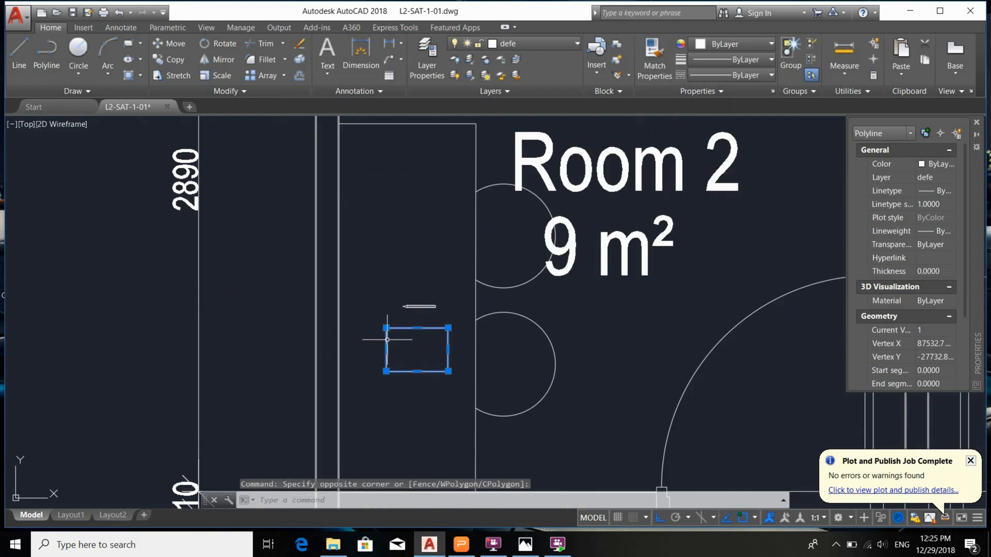
pyautogui.write('C')
pyautogui.press('Return')
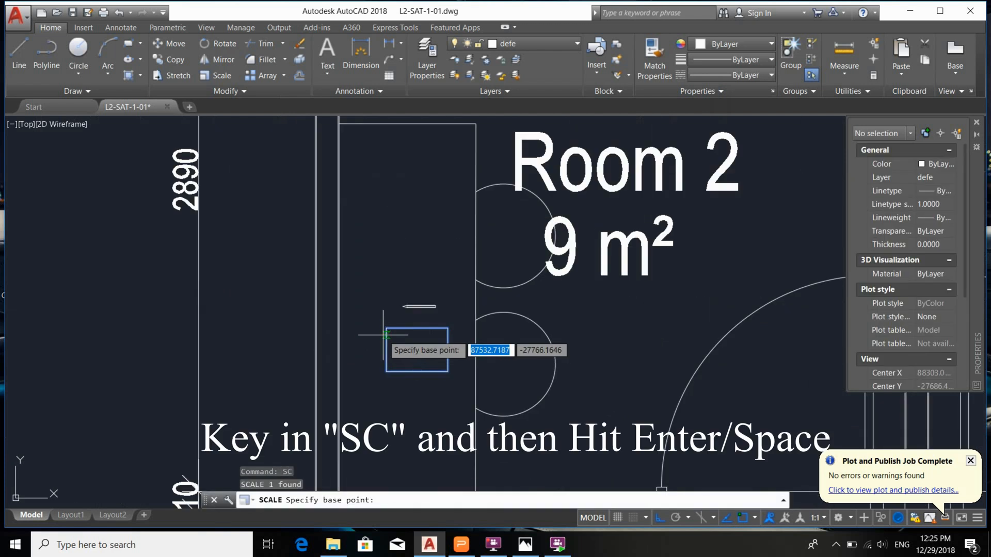
pyautogui.scroll(2, 385, 333)
pyautogui.click(384, 330)
pyautogui.scroll(-4, 444, 382)
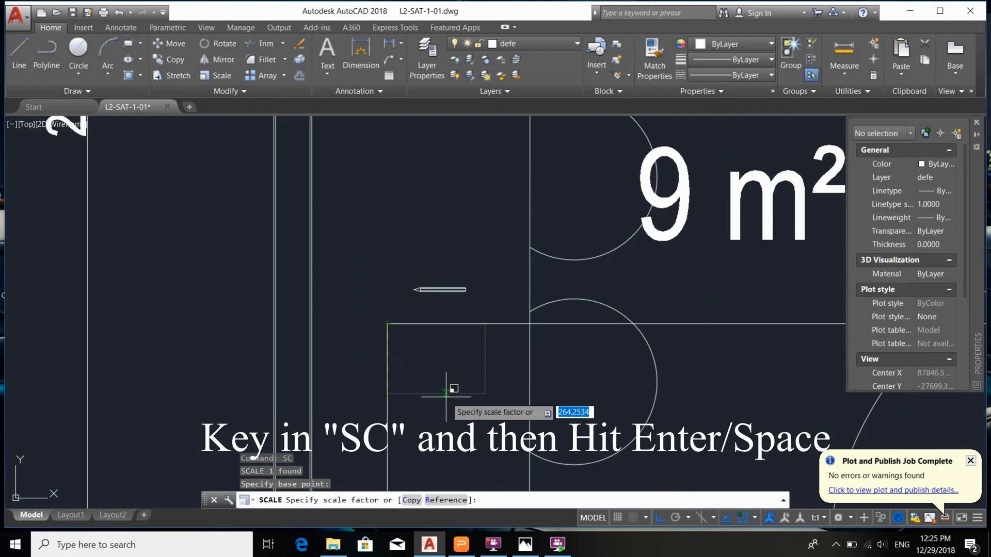
pyautogui.moveTo(439, 384)
pyautogui.mouseDown(button='middle')
pyautogui.moveTo(413, 356)
pyautogui.moveTo(364, 353)
pyautogui.mouseUp(button='middle')
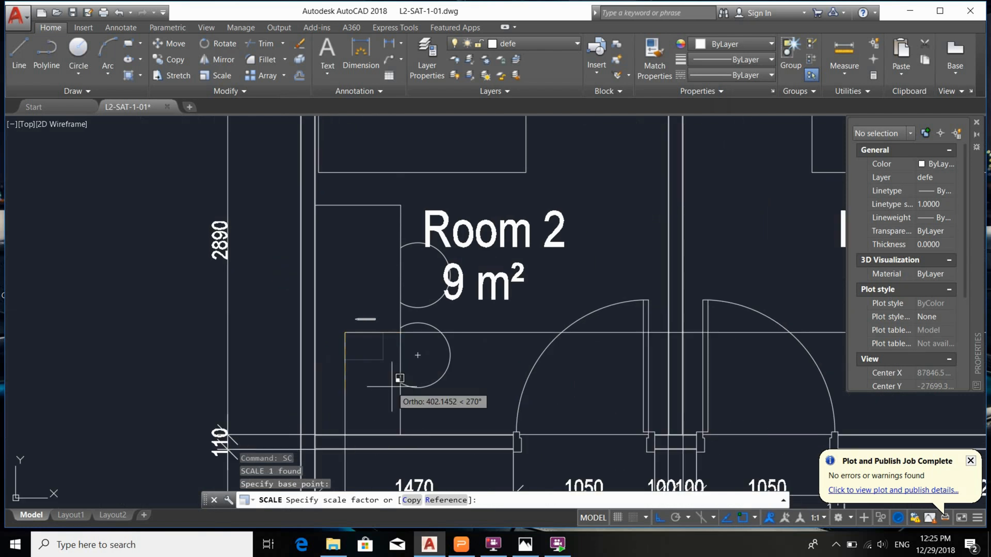
pyautogui.write('R')
pyautogui.press('Return')
pyautogui.write('0.999')
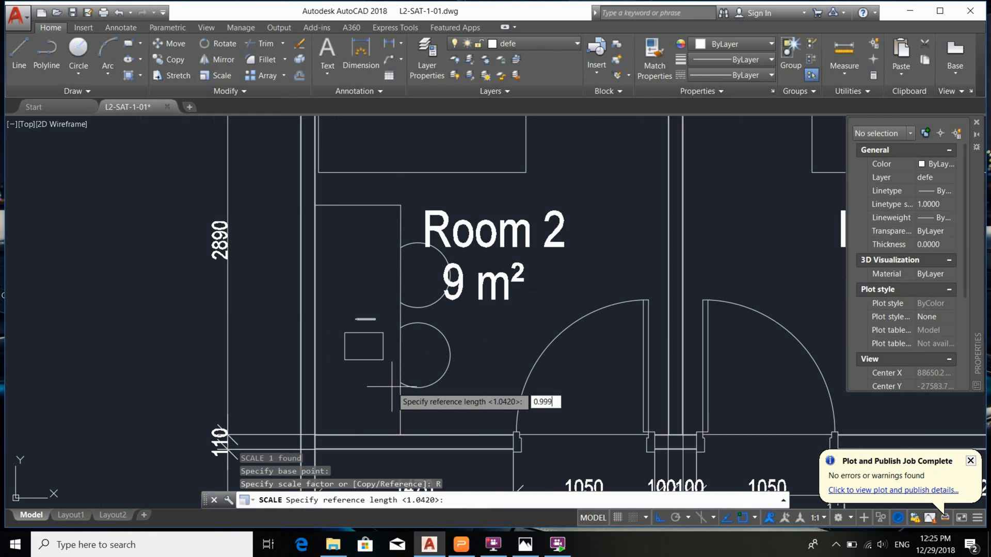
pyautogui.write('6')
pyautogui.press('Return')
pyautogui.write('100')
pyautogui.press('Return')
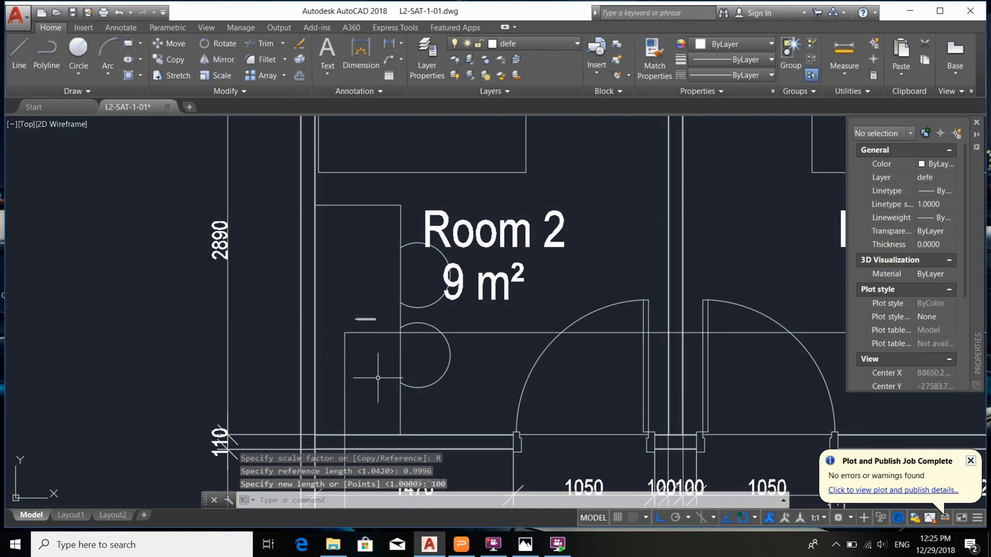
# Step: Move the enlarged rectangle with Ortho off so that it frames the whole 1:100 floor plan
pyautogui.scroll(-6, 393, 384)
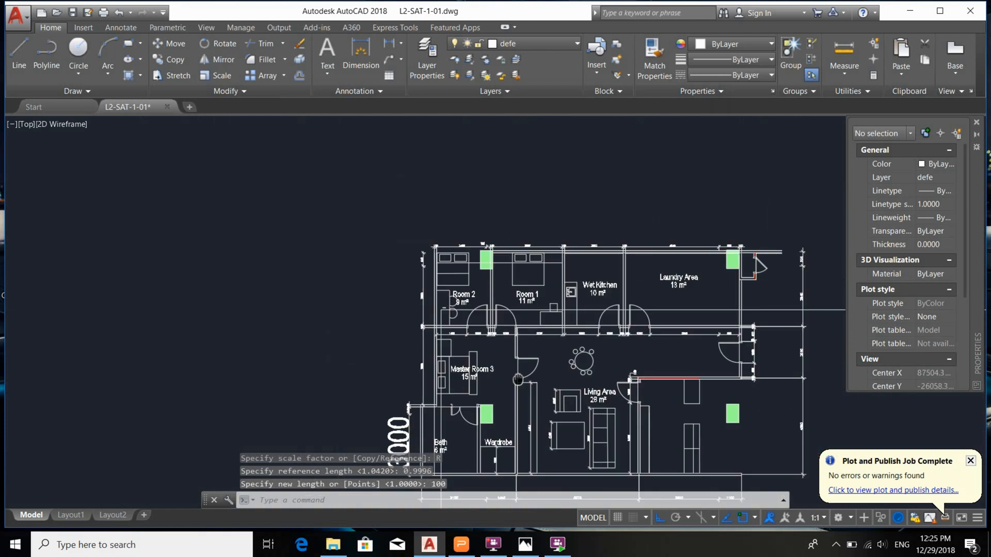
pyautogui.scroll(-2, 542, 372)
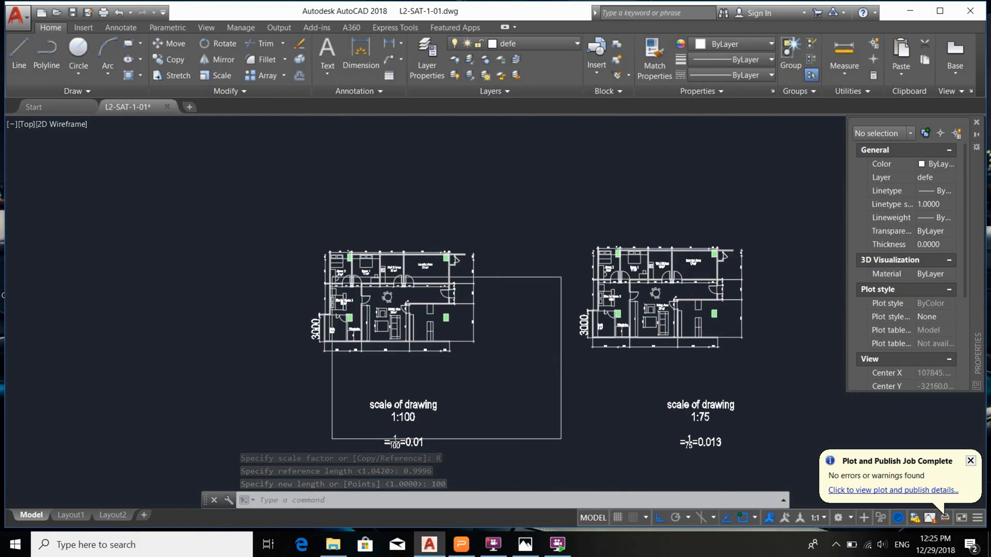
pyautogui.scroll(3, 495, 305)
pyautogui.press('Escape')
pyautogui.moveTo(532, 283); pyautogui.dragTo(595, 379, button='middle')
pyautogui.click(619, 396)
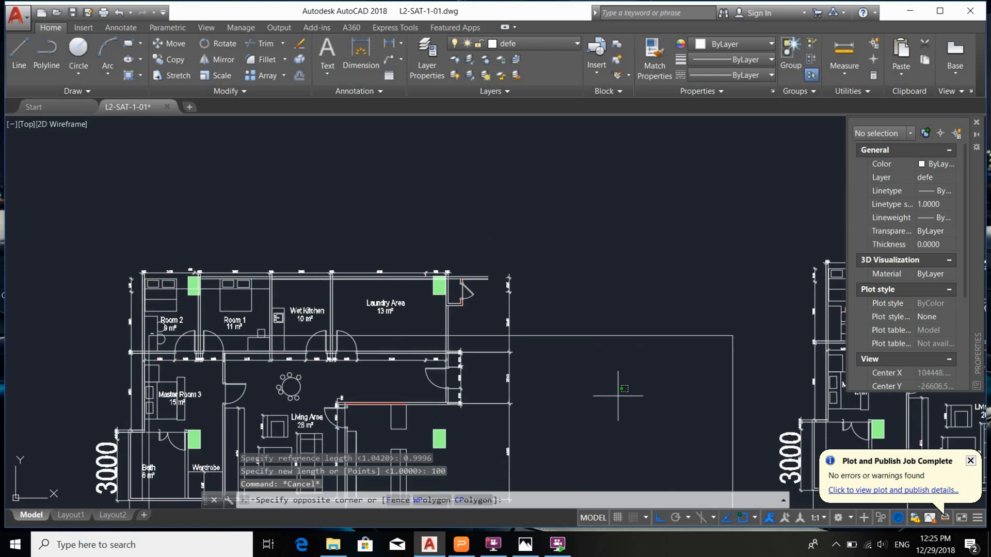
pyautogui.click(541, 272)
pyautogui.write('m')
pyautogui.press('Return')
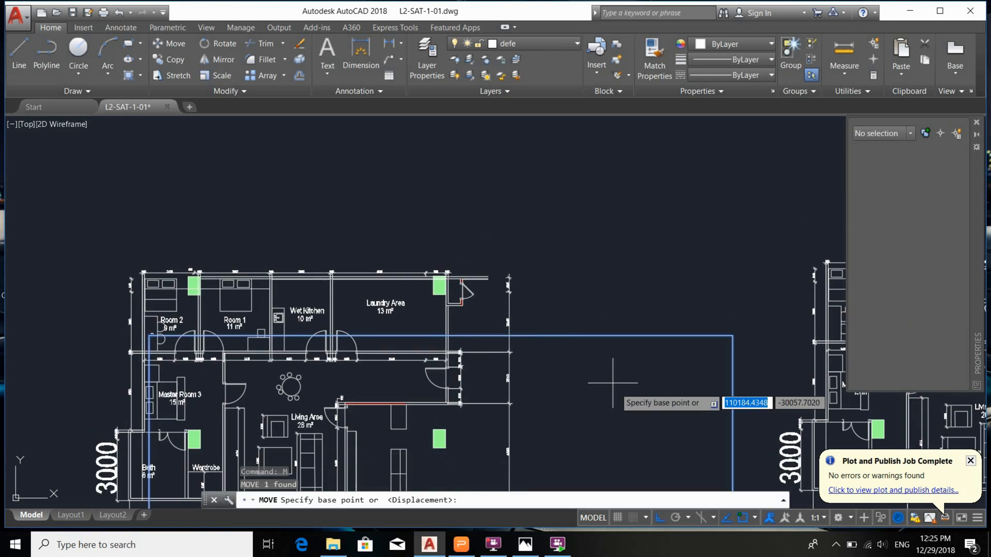
pyautogui.click(669, 430)
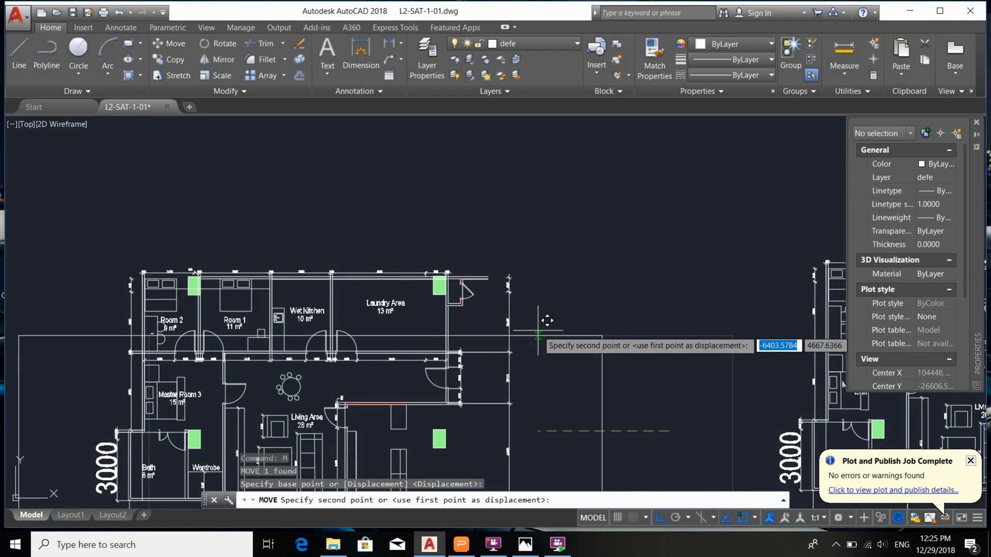
pyautogui.press('F8')
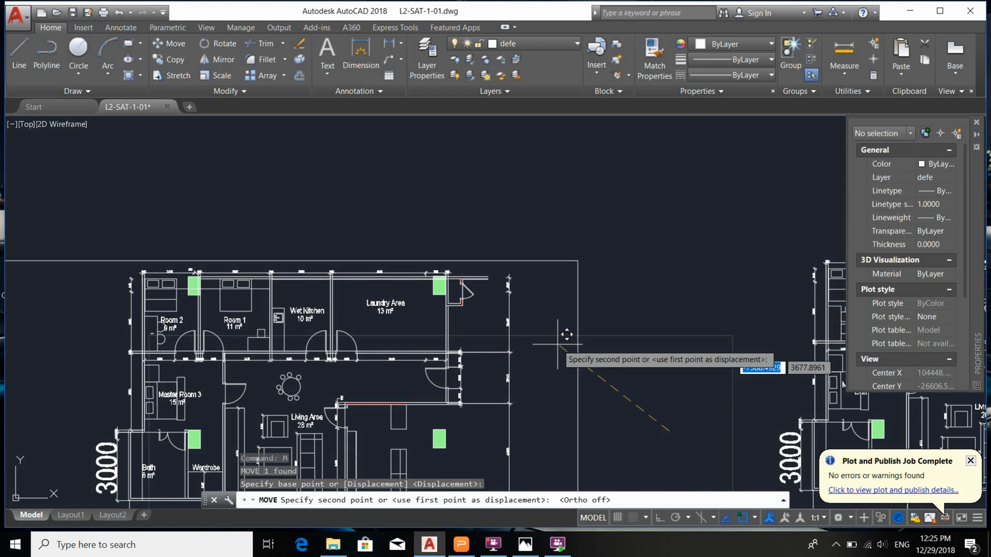
pyautogui.scroll(3, 566, 334)
pyautogui.scroll(-6, 588, 333)
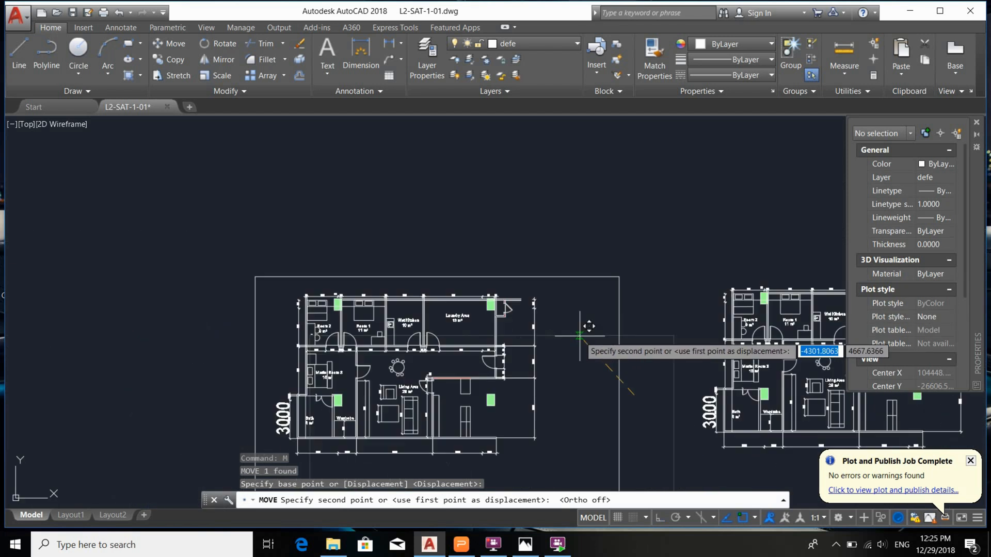
pyautogui.click(556, 311)
pyautogui.scroll(-4, 539, 384)
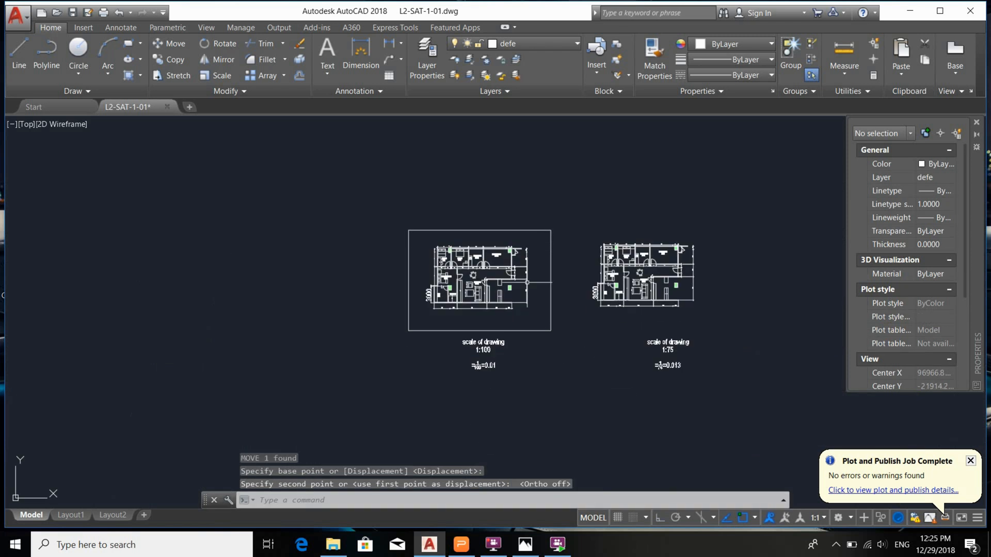
# Step: Check the A4 fit-to-paper plot scale for a window spanning the enlarged rectangle's opposite corners, leaving the Plot settings without plotting
pyautogui.scroll(6, 468, 341)
pyautogui.scroll(-4, 468, 341)
pyautogui.moveTo(469, 253); pyautogui.dragTo(475, 286, button='middle')
pyautogui.scroll(2, 422, 337)
pyautogui.moveTo(527, 328); pyautogui.dragTo(531, 347, button='middle')
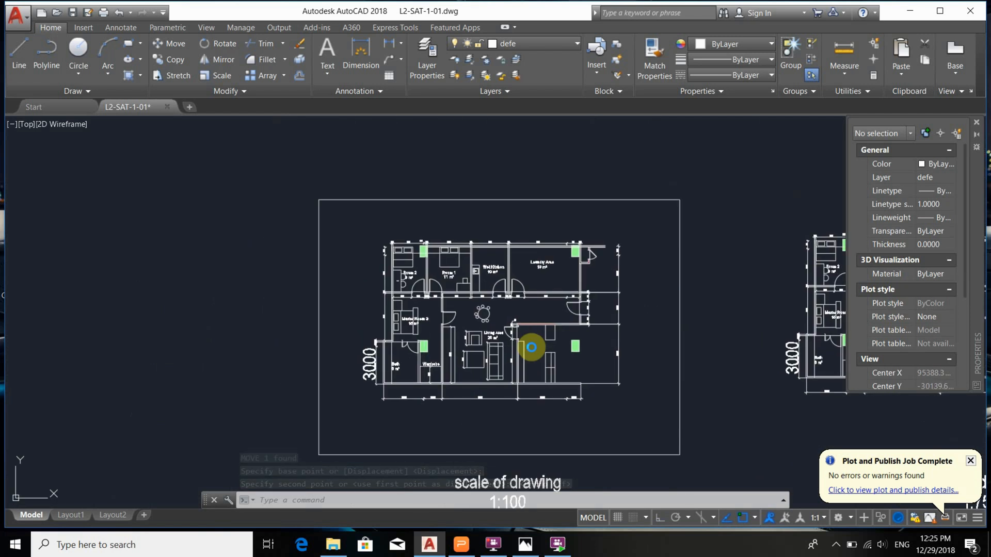
pyautogui.hotkey('ctrl', 'p')
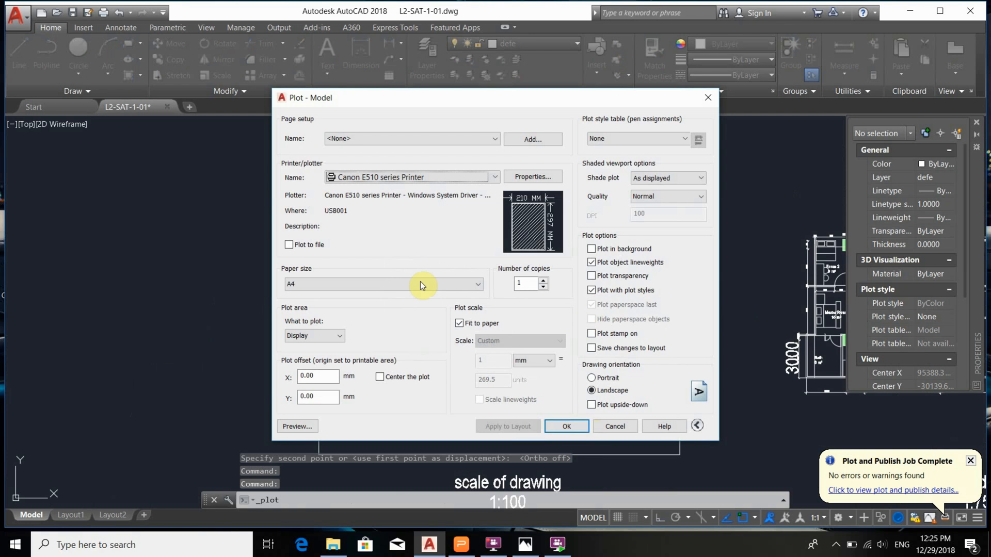
pyautogui.click(317, 336)
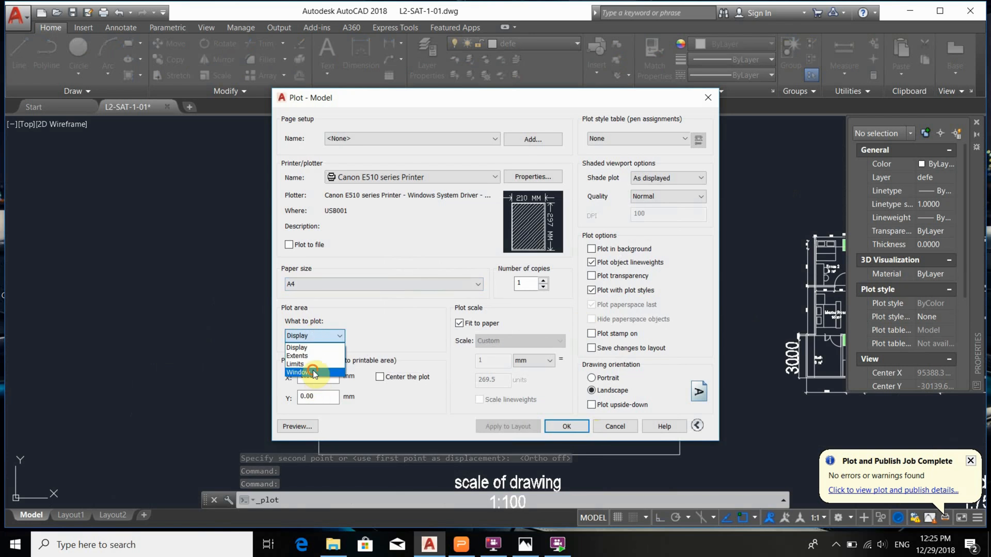
pyautogui.click(310, 371)
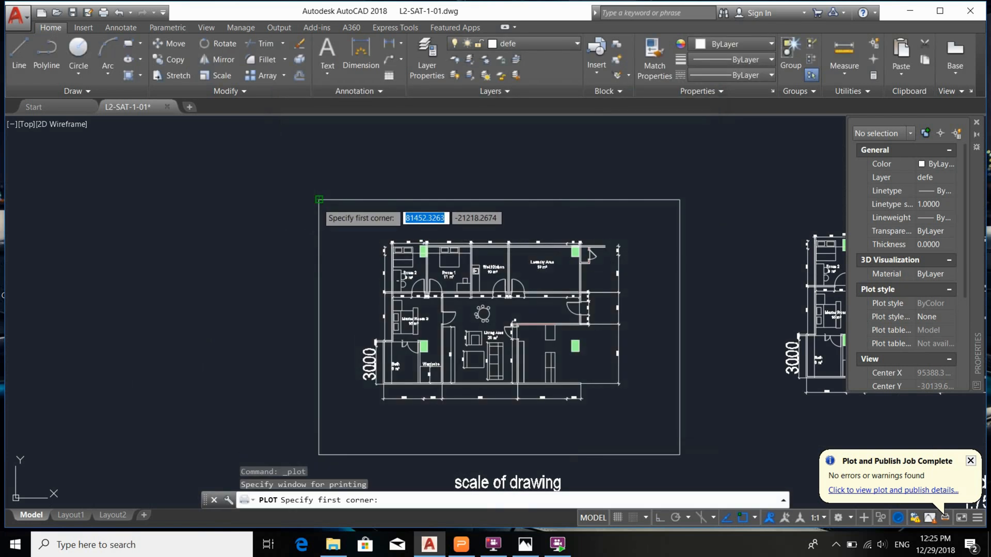
pyautogui.click(319, 200)
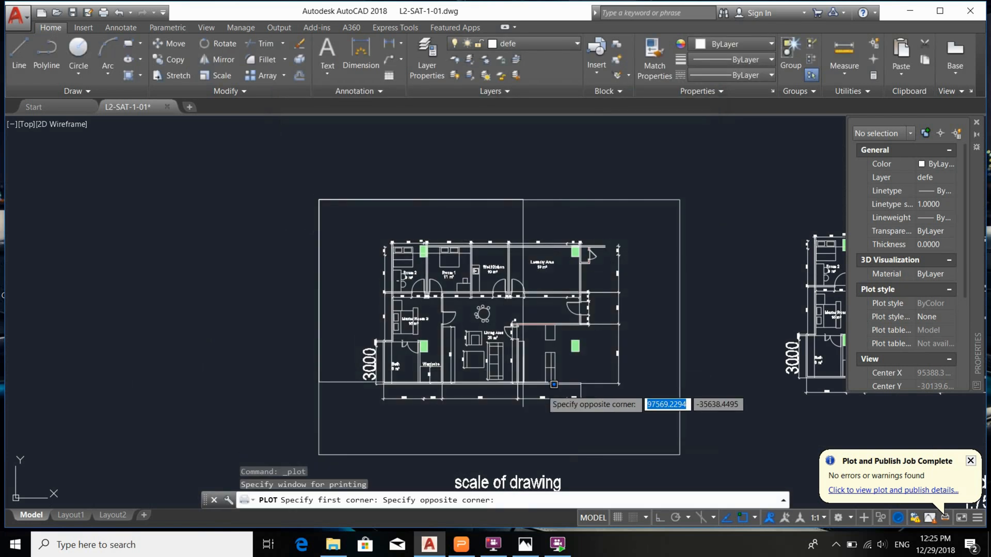
pyautogui.click(679, 455)
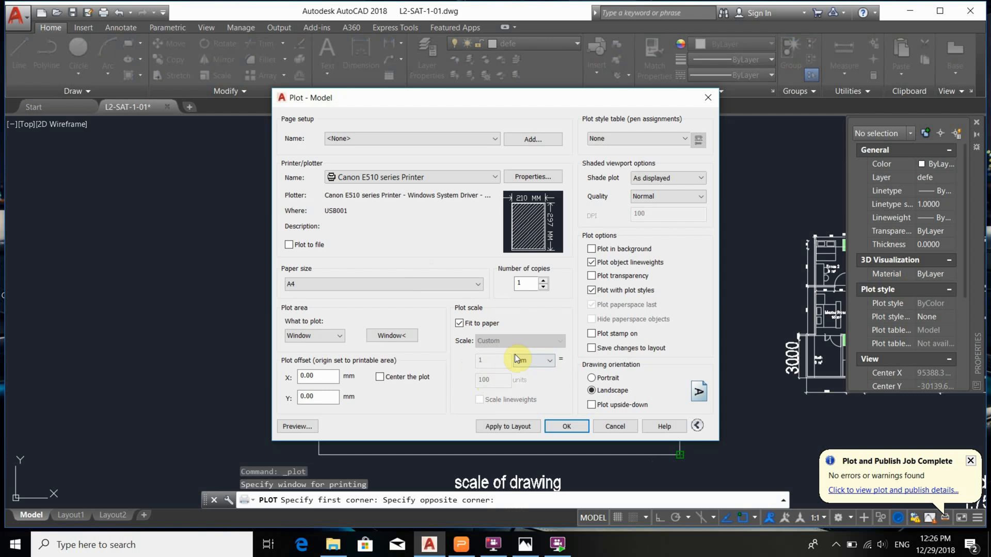
pyautogui.click(708, 97)
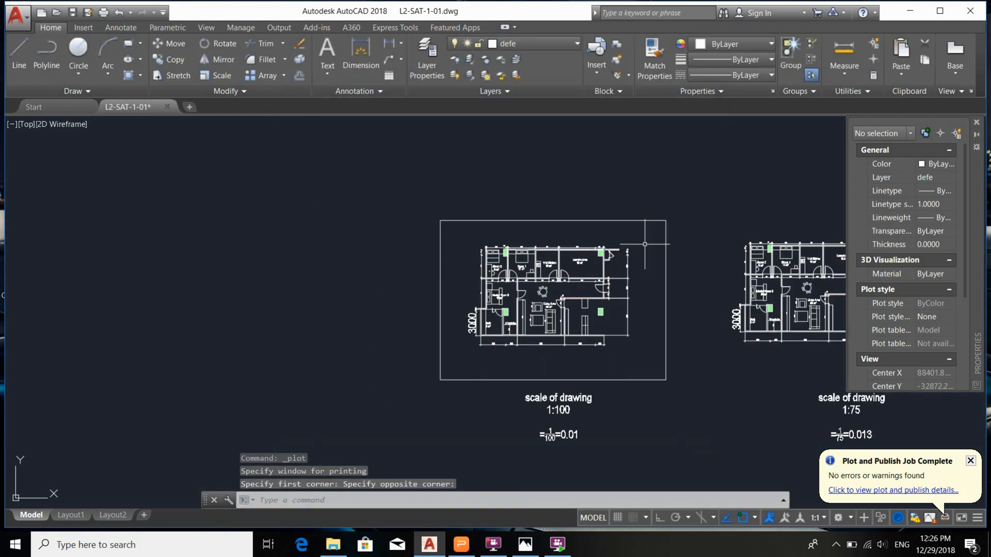
# Step: Copy the rectangle from the 1:100 floor plan so that the duplicate surrounds the 1:75 floor plan
pyautogui.moveTo(645, 244); pyautogui.dragTo(406, 213, button='middle')
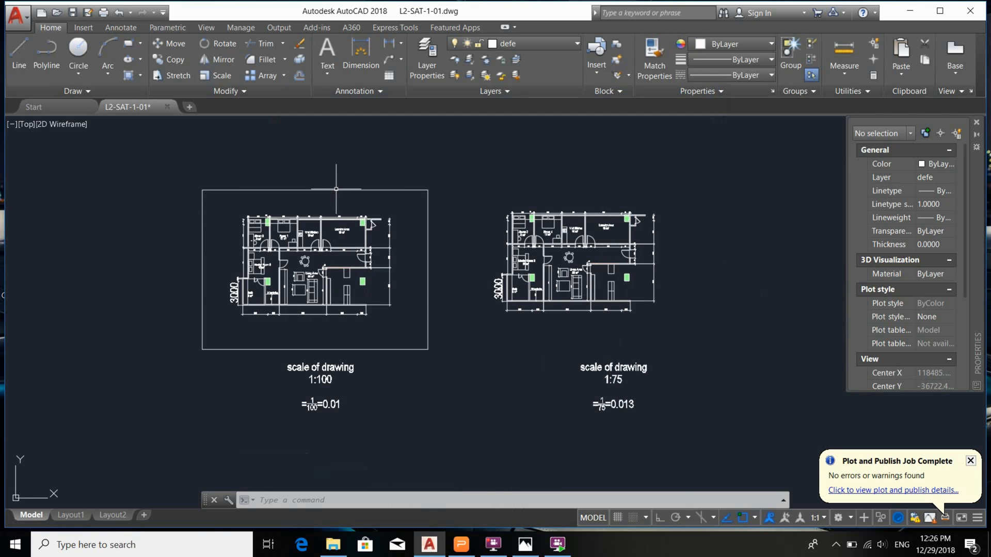
pyautogui.scroll(2, 336, 189)
pyautogui.click(288, 191)
pyautogui.click(275, 154)
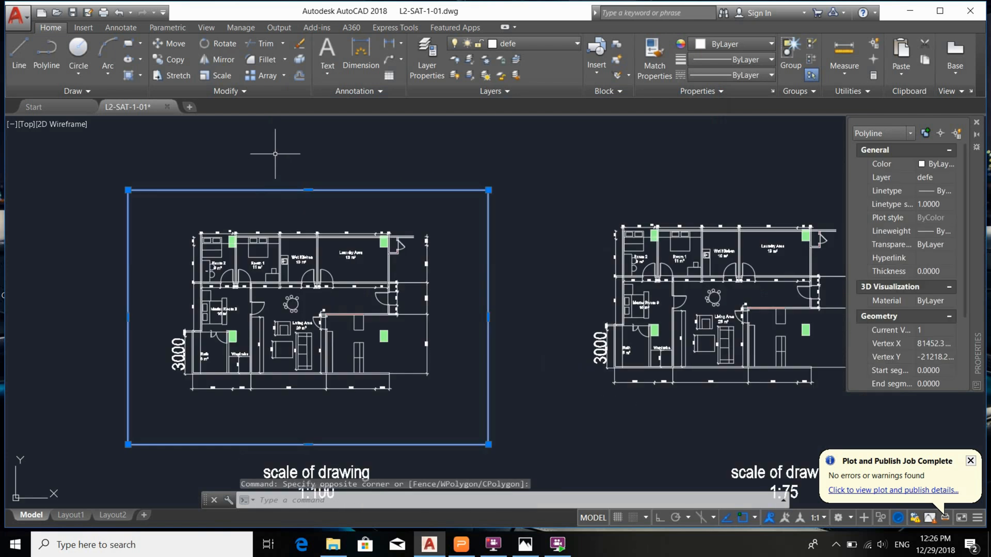
pyautogui.write('cp')
pyautogui.press('Return')
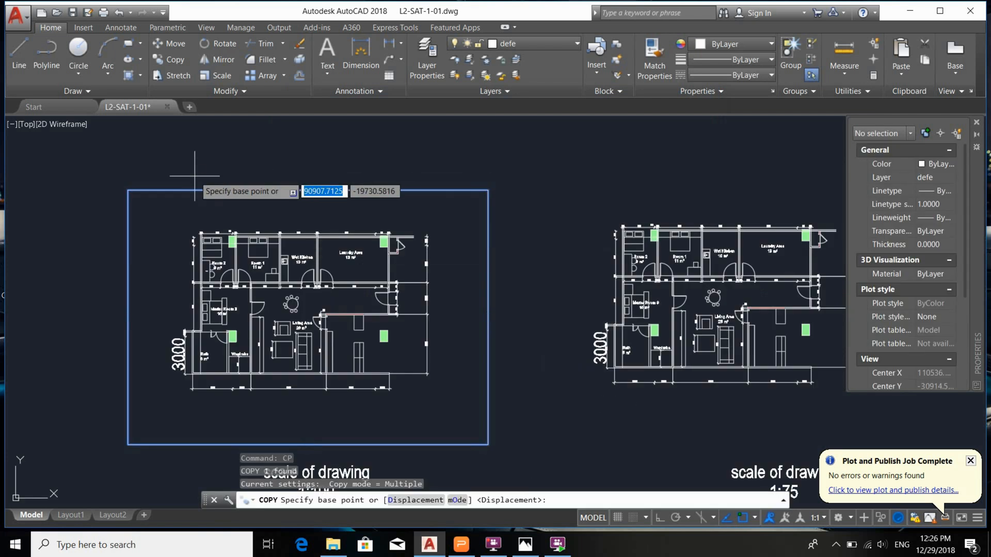
pyautogui.click(194, 175)
pyautogui.scroll(-4, 361, 155)
pyautogui.scroll(2, 358, 197)
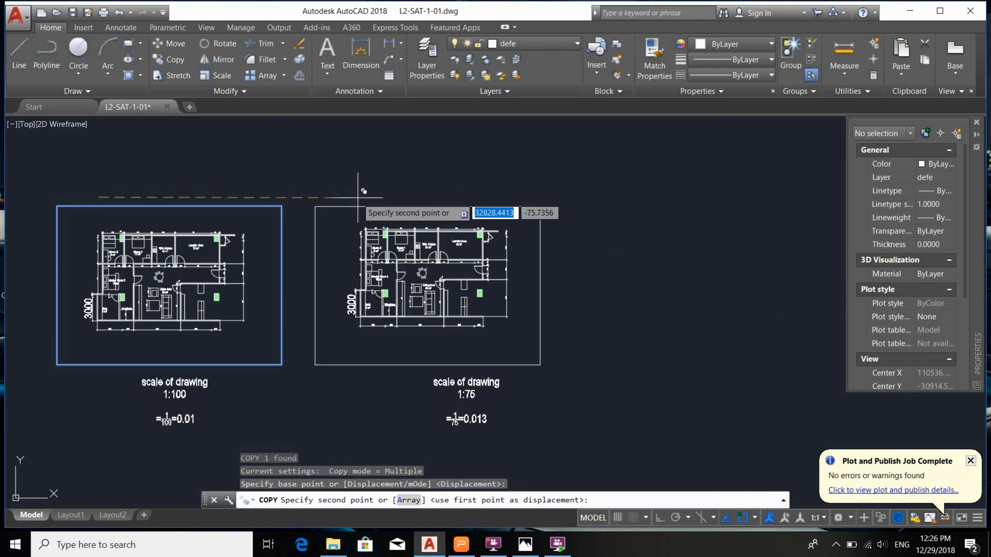
pyautogui.scroll(2, 364, 191)
pyautogui.click(371, 193)
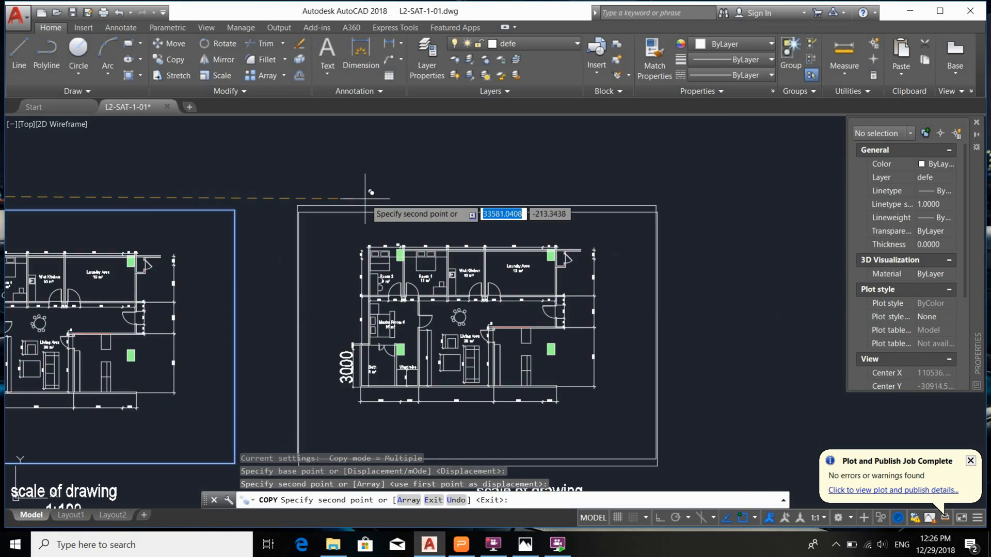
pyautogui.press('Escape')
# Step: Scale the copied rectangle by reference about its upper-left corner, using a reference length of 100 and a new length of 75
pyautogui.click(340, 224)
pyautogui.click(301, 189)
pyautogui.write('sc')
pyautogui.press('Return')
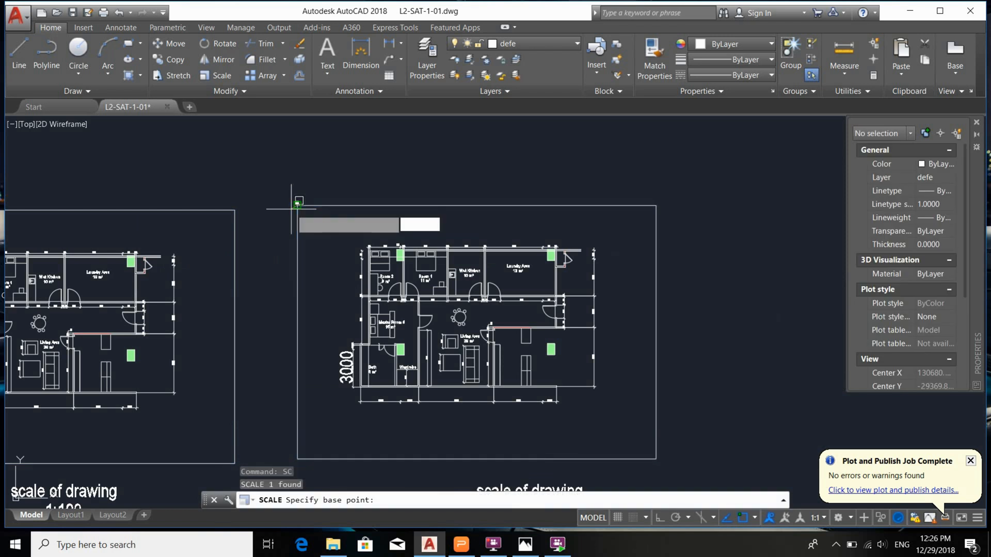
pyautogui.click(298, 204)
pyautogui.write('r')
pyautogui.press('Return')
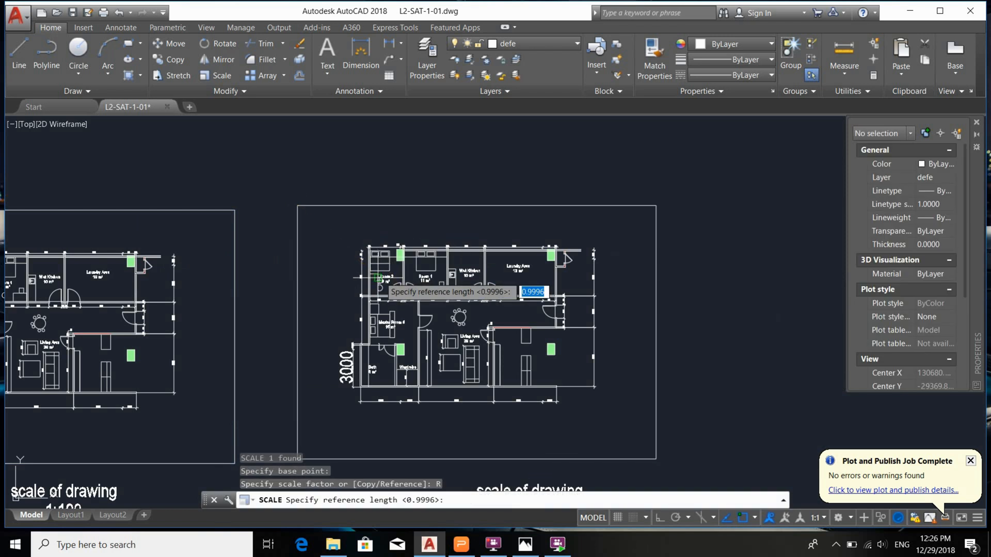
pyautogui.write('100')
pyautogui.press('Return')
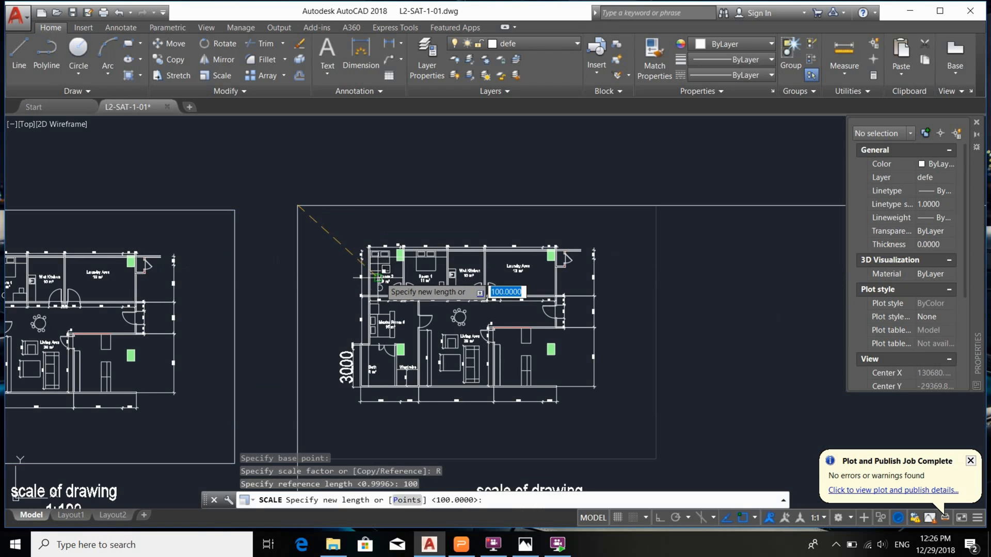
pyautogui.write('75')
pyautogui.press('Return')
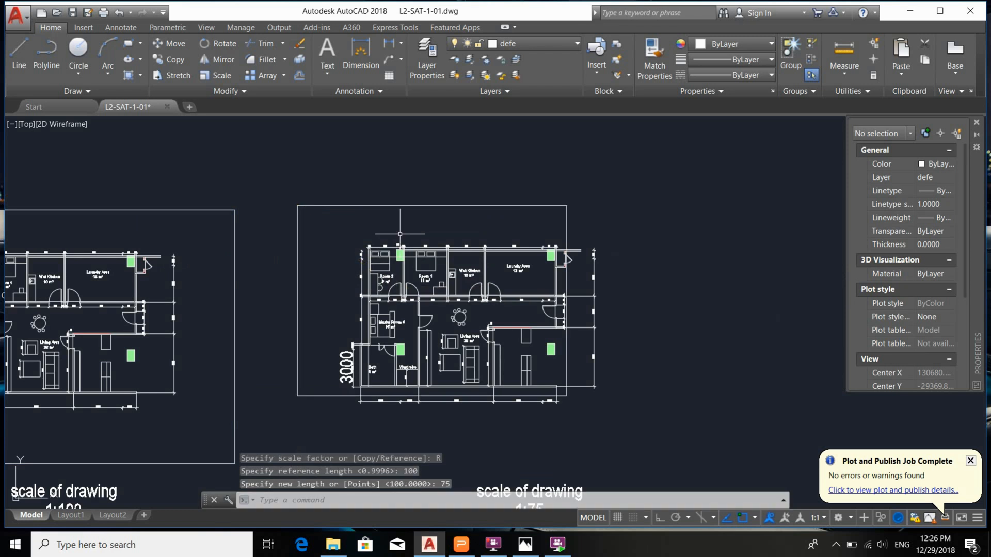
# Step: Move the reduced rectangle so that it frames the whole 1:75 floor plan
pyautogui.scroll(2, 401, 234)
pyautogui.moveTo(487, 224); pyautogui.dragTo(457, 275, button='middle')
pyautogui.press('Escape')
pyautogui.click(513, 259)
pyautogui.click(418, 199)
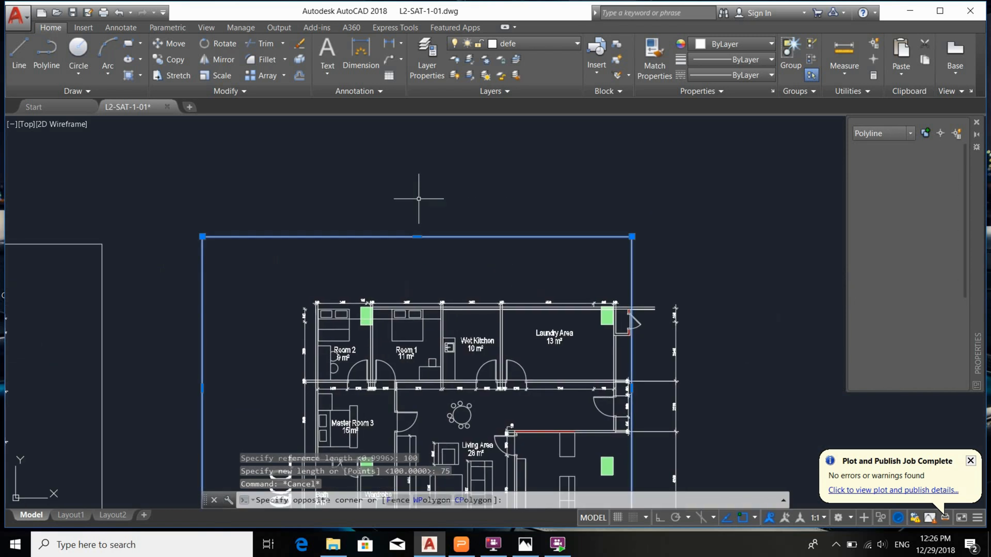
pyautogui.press('Return')
pyautogui.click(456, 194)
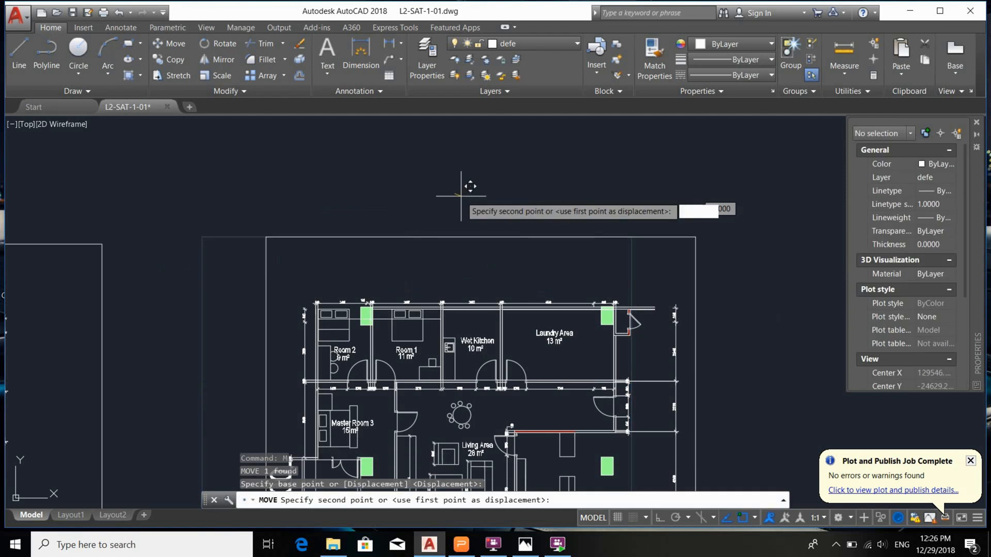
pyautogui.click(517, 235)
pyautogui.scroll(-5, 536, 278)
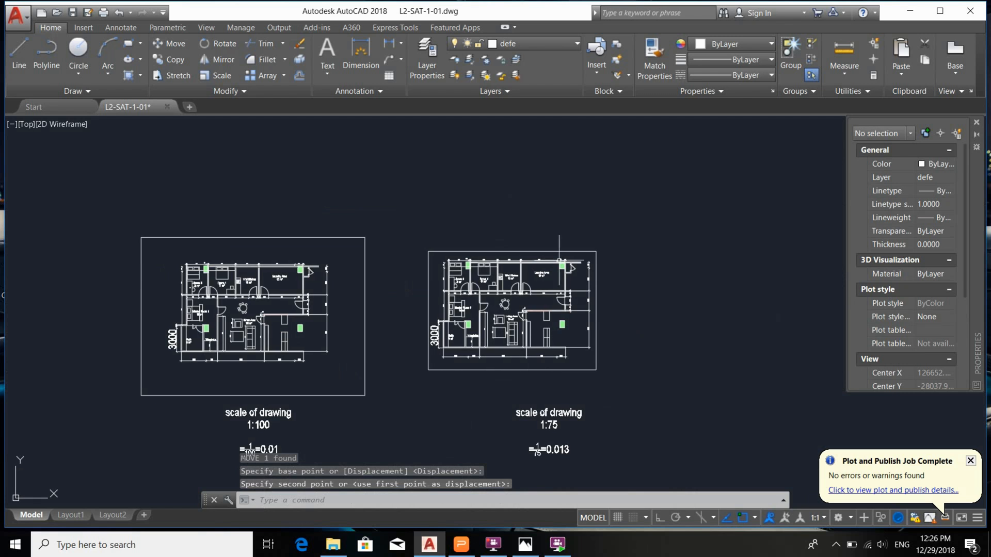
pyautogui.scroll(3, 516, 279)
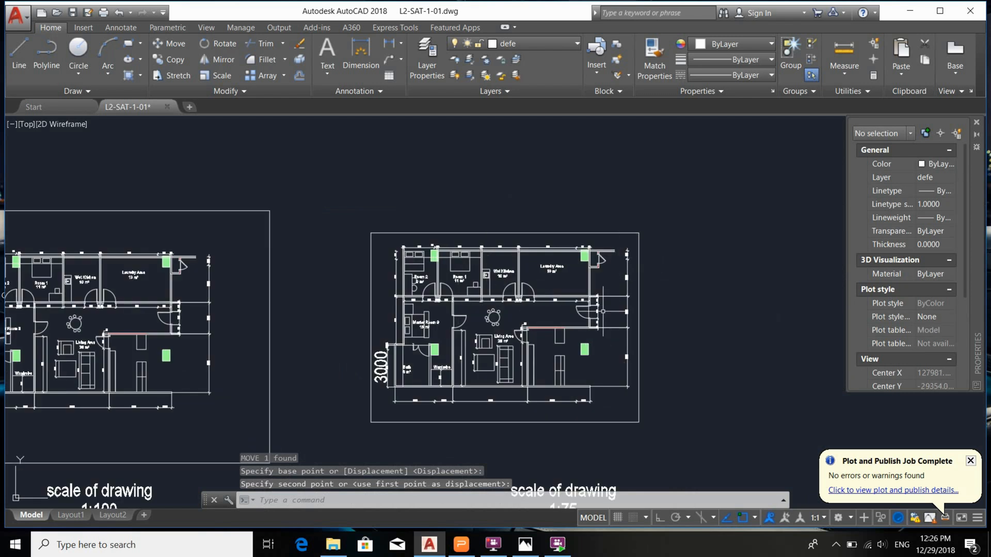
# Step: Check the A4 fit-to-paper plot scale for a window spanning opposite corners of the rectangle around the 1:75 floor plan
pyautogui.hotkey('ctrl', 'p')
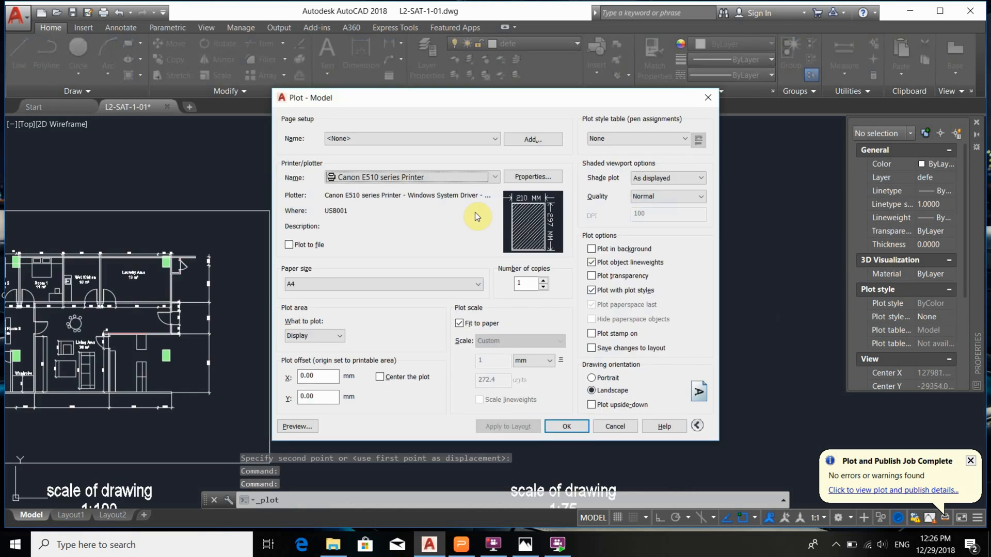
pyautogui.click(336, 336)
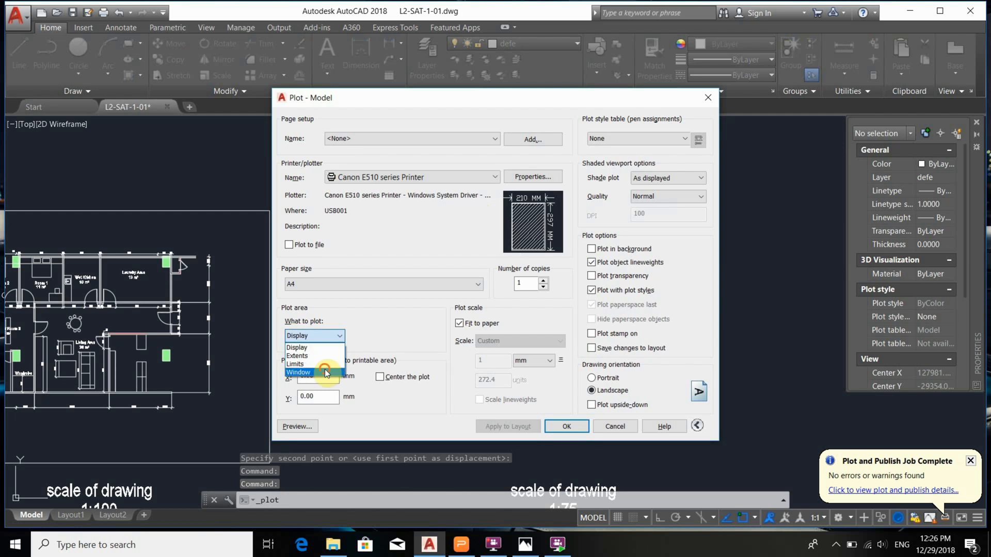
pyautogui.click(310, 373)
pyautogui.click(372, 231)
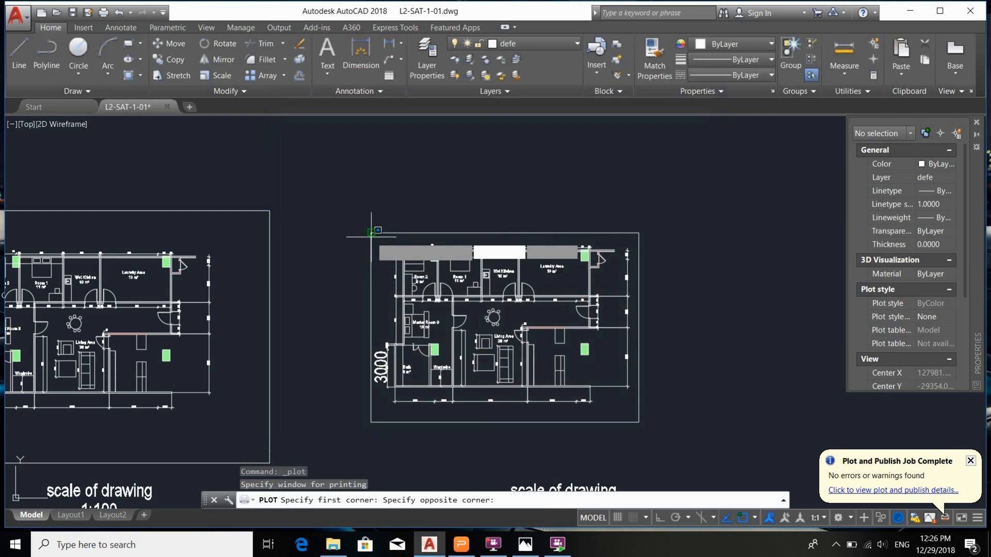
pyautogui.click(639, 422)
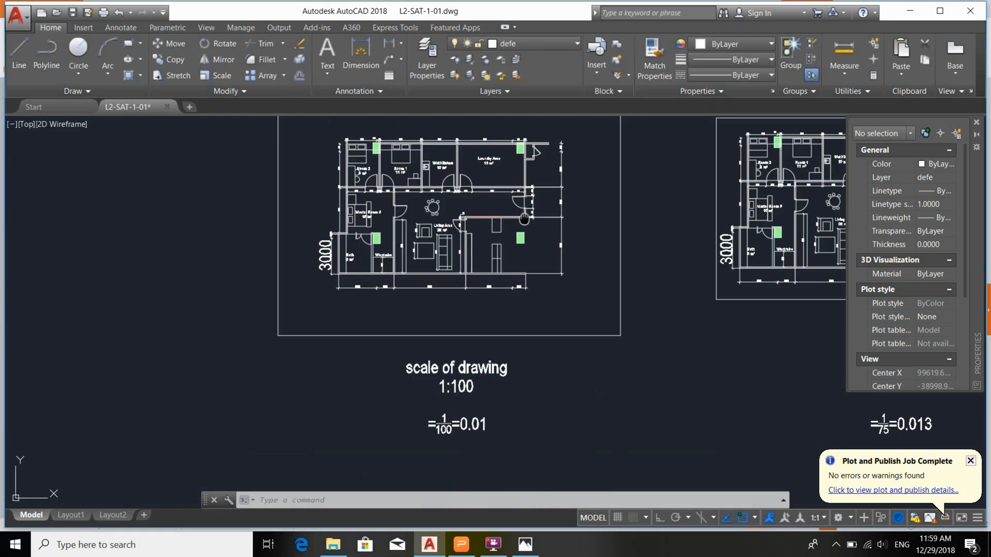
# Step: Examine the 1:100 and 1:75 scale labels and their fraction and decimal equivalents beneath the two floor plans
pyautogui.scroll(-5, 523, 219)
pyautogui.scroll(6, 409, 336)
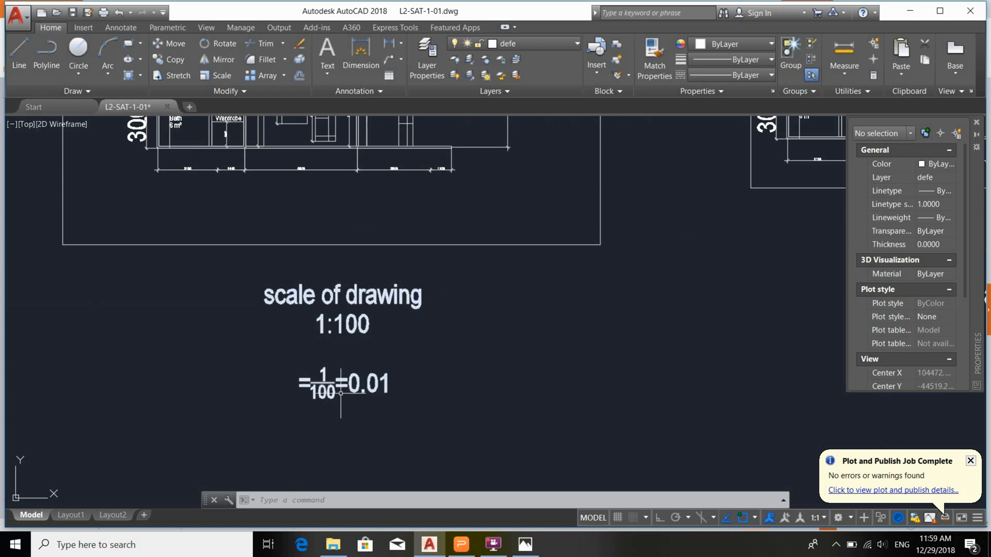
pyautogui.moveTo(378, 366); pyautogui.dragTo(344, 357, button='middle')
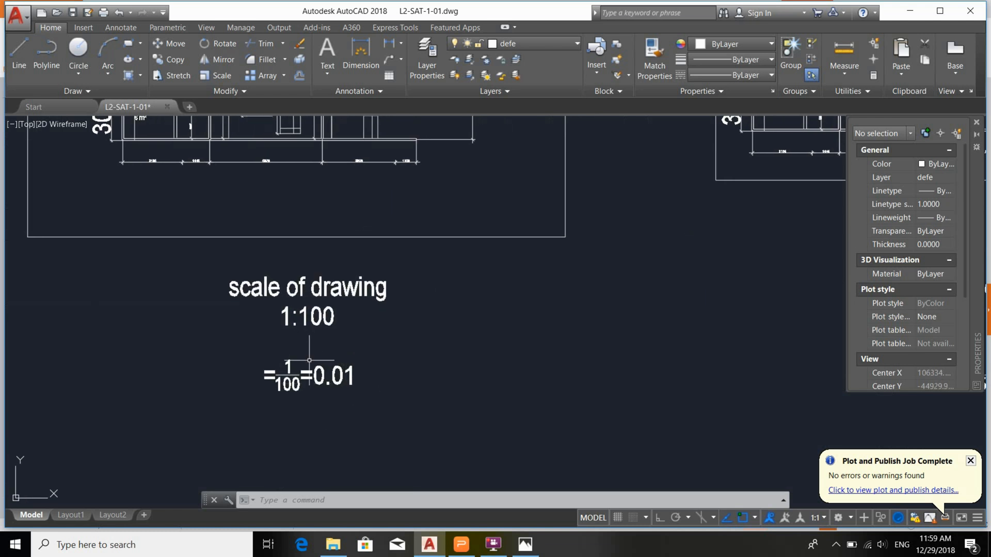
pyautogui.scroll(-6, 331, 379)
pyautogui.moveTo(503, 358); pyautogui.dragTo(418, 326, button='middle')
pyautogui.scroll(6, 419, 326)
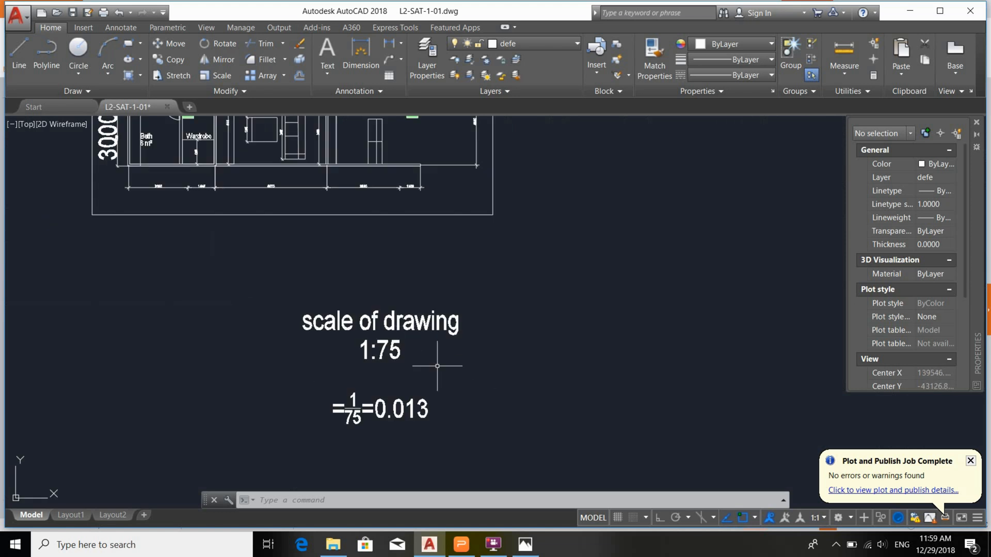
pyautogui.scroll(-6, 423, 282)
pyautogui.scroll(6, 419, 309)
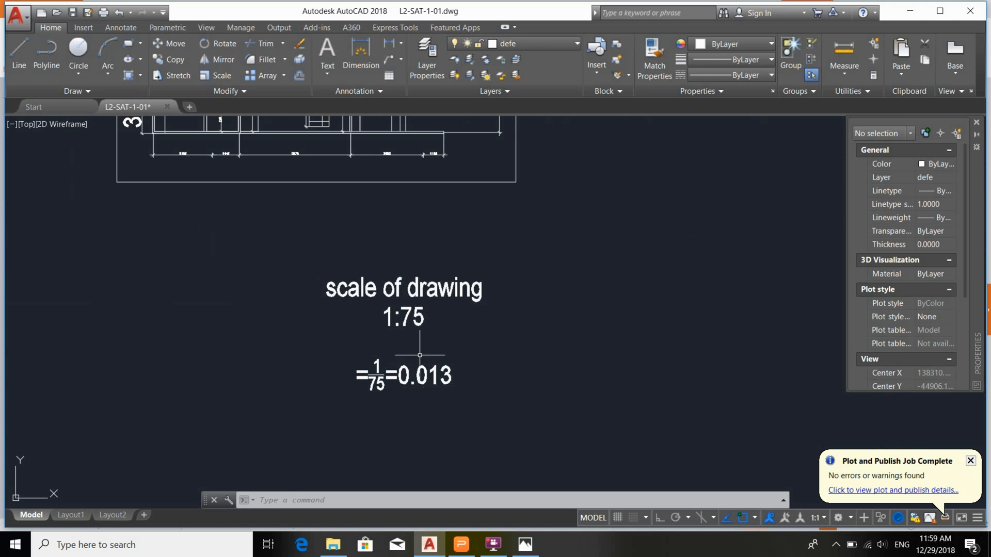
pyautogui.scroll(-4, 412, 350)
pyautogui.moveTo(408, 360); pyautogui.dragTo(497, 371, button='middle')
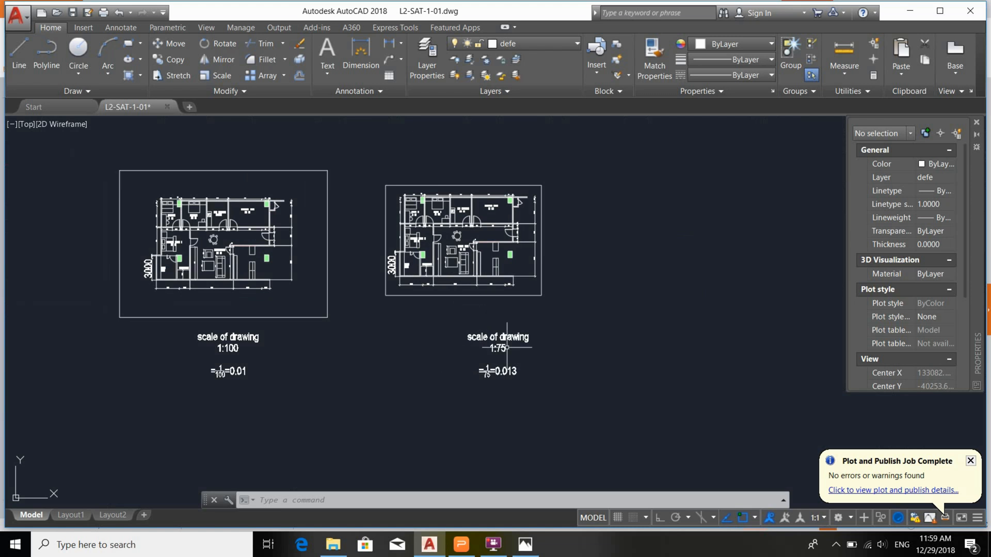
pyautogui.scroll(2, 522, 377)
pyautogui.moveTo(176, 356); pyautogui.dragTo(327, 356, button='middle')
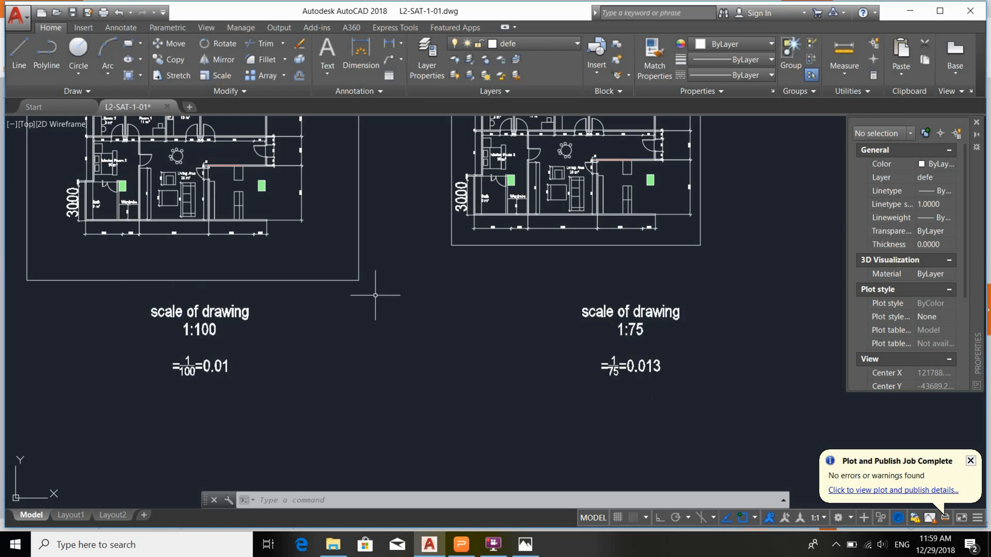
pyautogui.scroll(-2, 458, 335)
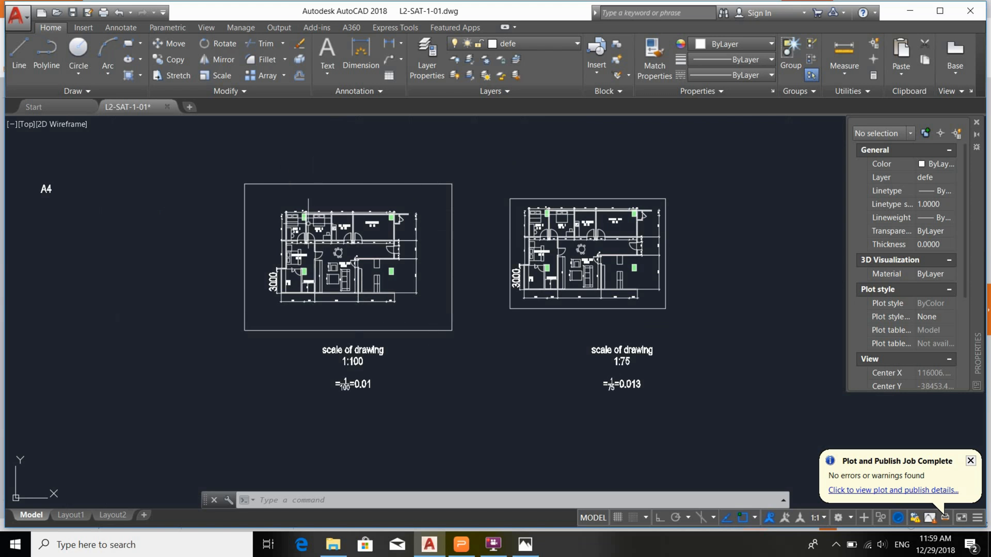
# Step: Compare the sizes of the rectangles framing the 1:100 and 1:75 floor plans
pyautogui.scroll(1, 310, 224)
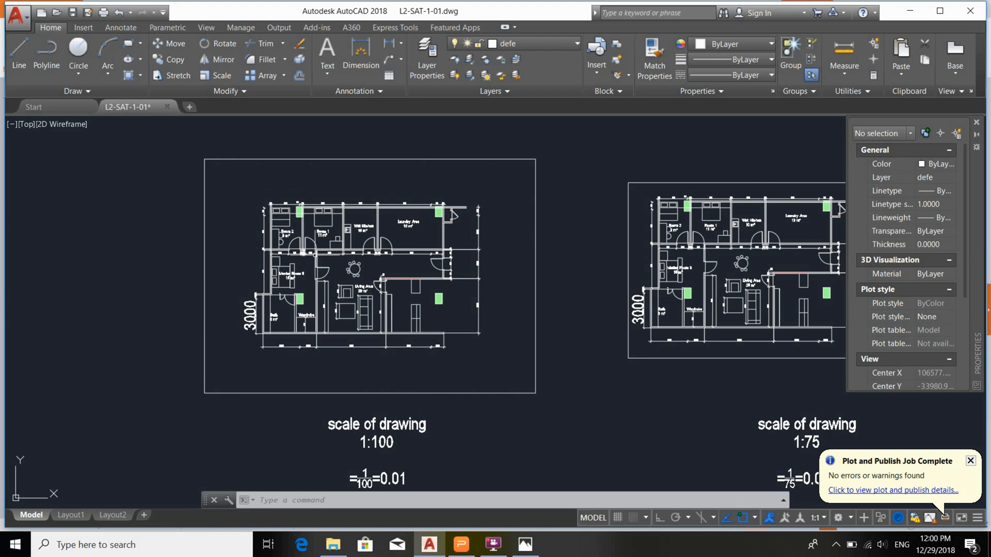
pyautogui.scroll(-10, 362, 235)
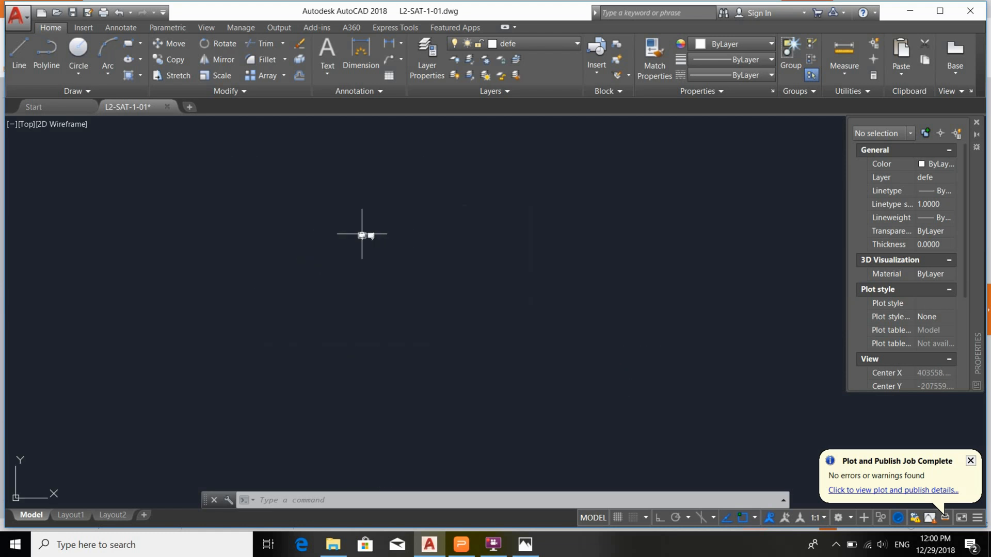
pyautogui.scroll(3, 361, 235)
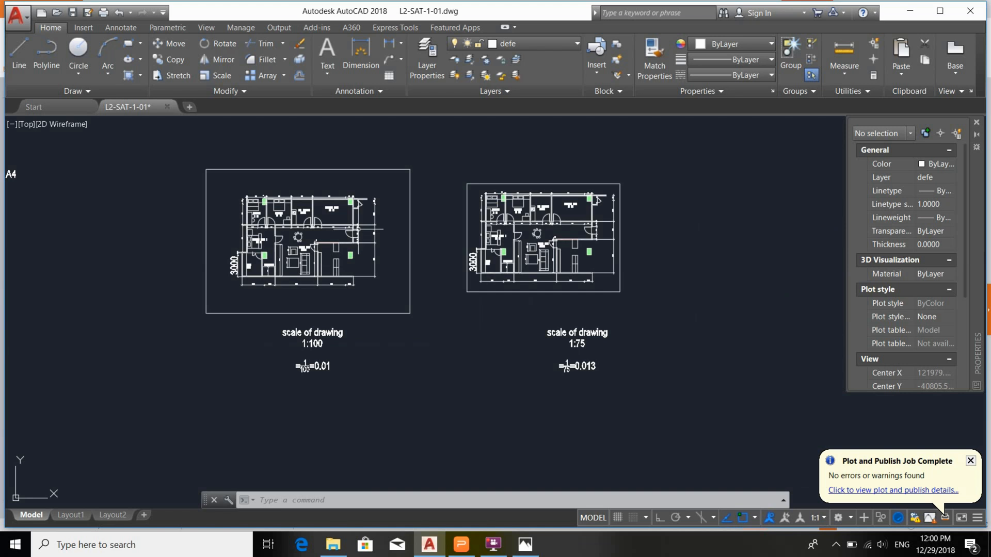
pyautogui.moveTo(537, 220); pyautogui.dragTo(398, 235, button='middle')
pyautogui.scroll(4, 421, 274)
pyautogui.scroll(-2, 406, 244)
pyautogui.moveTo(317, 149); pyautogui.dragTo(325, 212, button='middle')
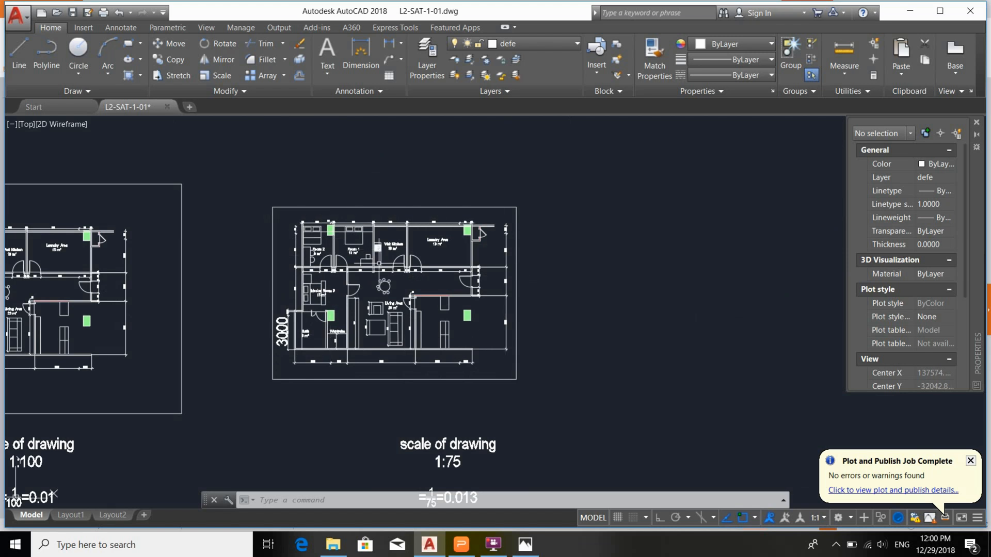
# Step: Inspect the room labels and dimensions inside the 1:75 floor plan and the scale label beneath it
pyautogui.scroll(8, 382, 267)
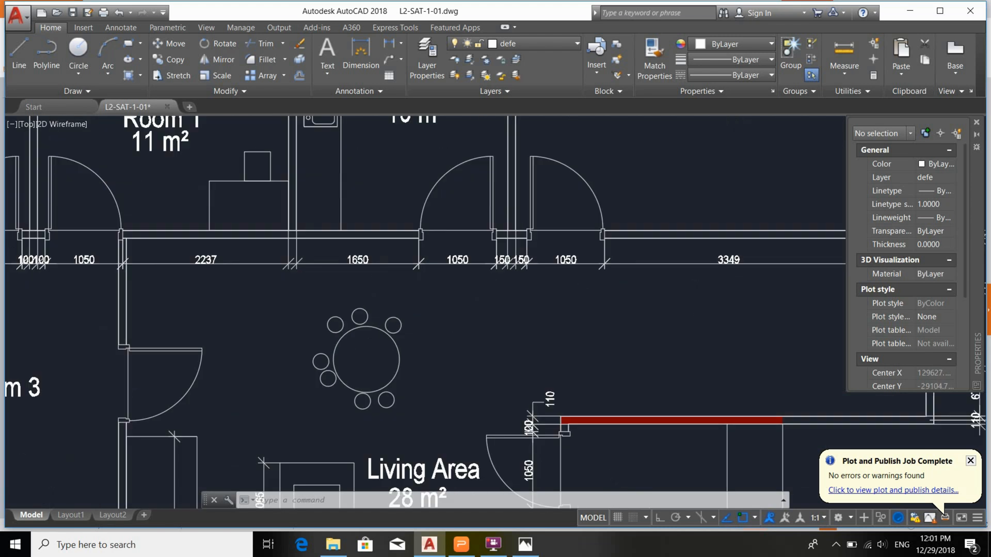
pyautogui.scroll(-10, 444, 325)
pyautogui.scroll(6, 445, 338)
pyautogui.scroll(-3, 445, 337)
pyautogui.scroll(3, 446, 338)
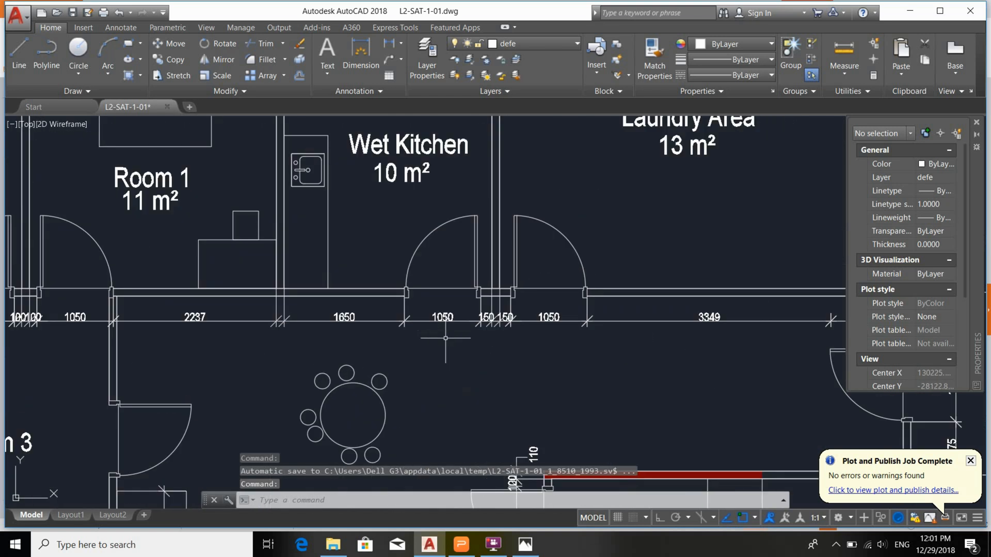
pyautogui.scroll(2, 446, 338)
pyautogui.scroll(-6, 446, 338)
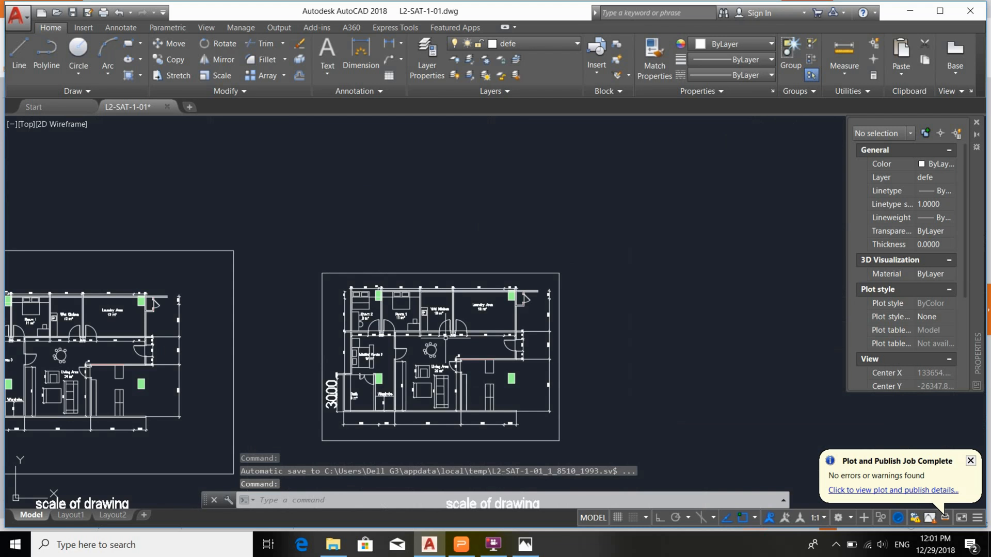
pyautogui.scroll(-2, 446, 338)
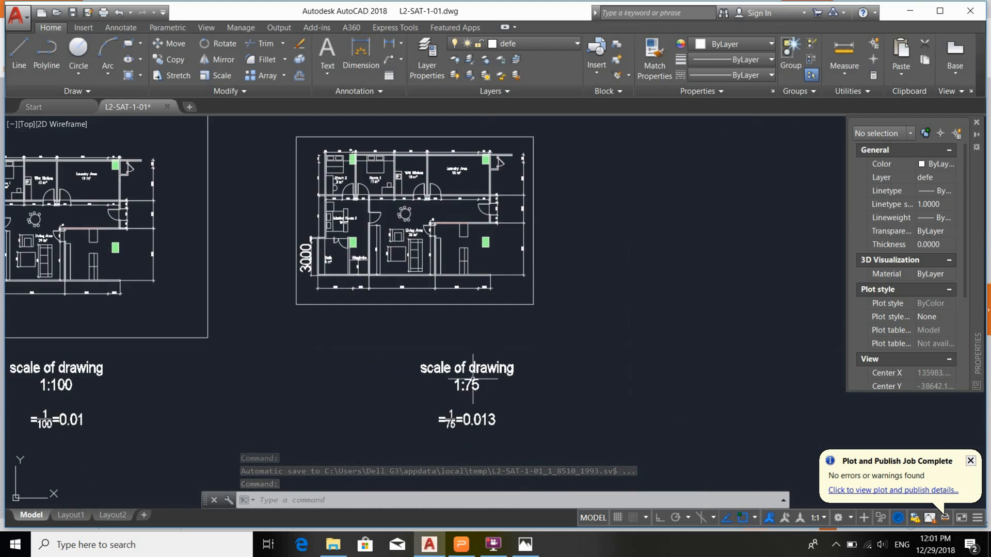
pyautogui.scroll(-2, 494, 395)
pyautogui.scroll(8, 477, 361)
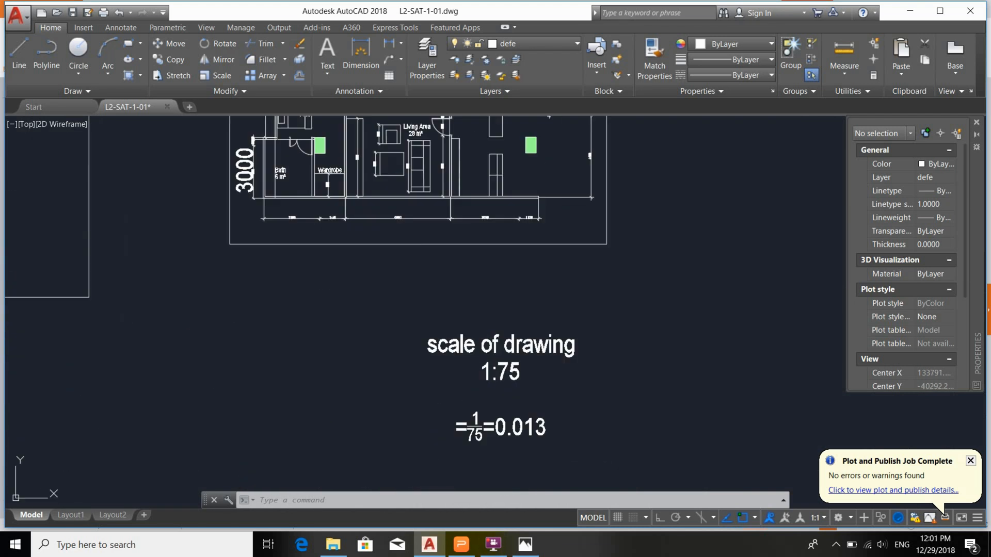
pyautogui.scroll(-2, 572, 356)
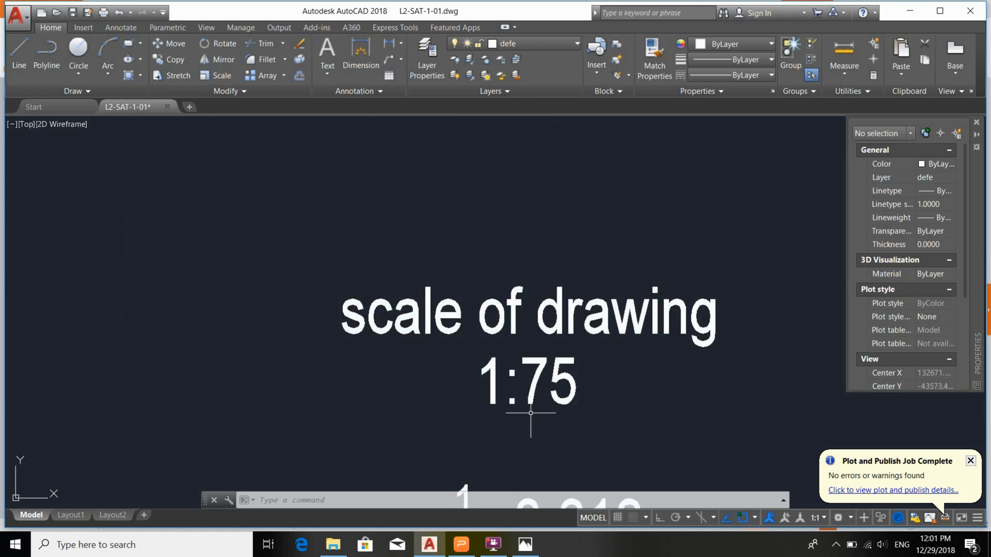
pyautogui.scroll(-3, 583, 368)
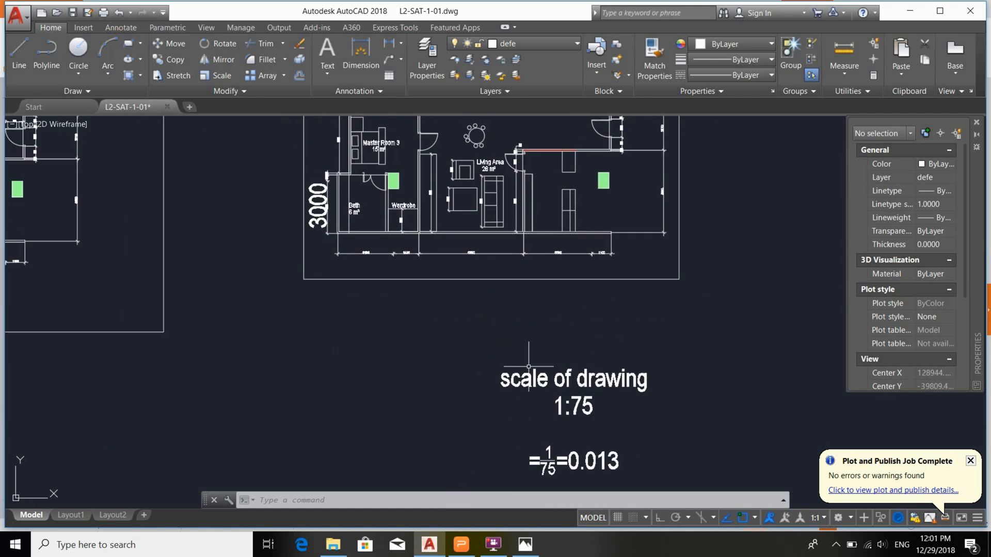
# Step: Examine how much of its frame each floor plan fills, comparing the 1:100 drawing with the 1:75 drawing
pyautogui.moveTo(394, 263); pyautogui.dragTo(528, 305, button='middle')
pyautogui.moveTo(346, 299); pyautogui.dragTo(532, 316, button='middle')
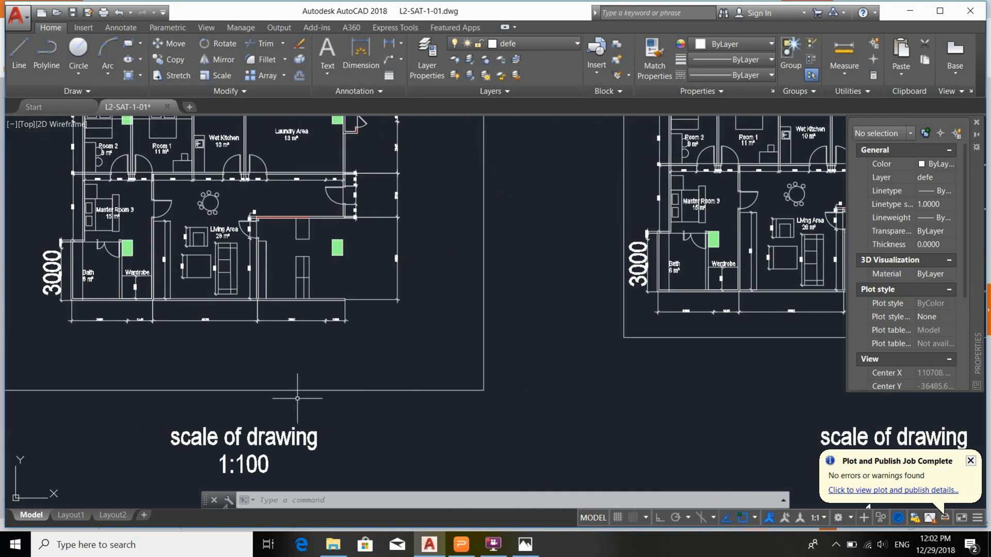
pyautogui.scroll(-2, 329, 371)
pyautogui.moveTo(453, 351); pyautogui.dragTo(464, 385, button='middle')
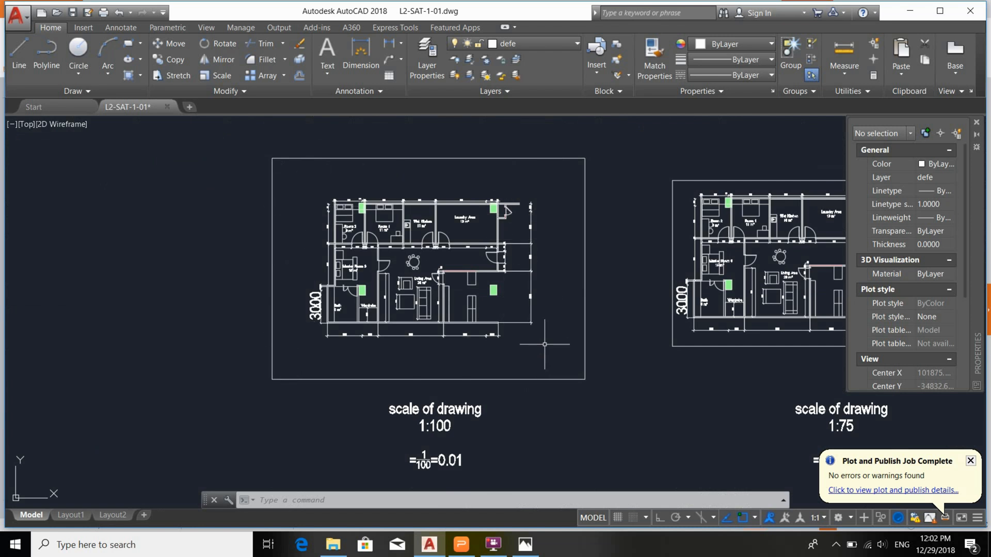
pyautogui.scroll(-5, 389, 254)
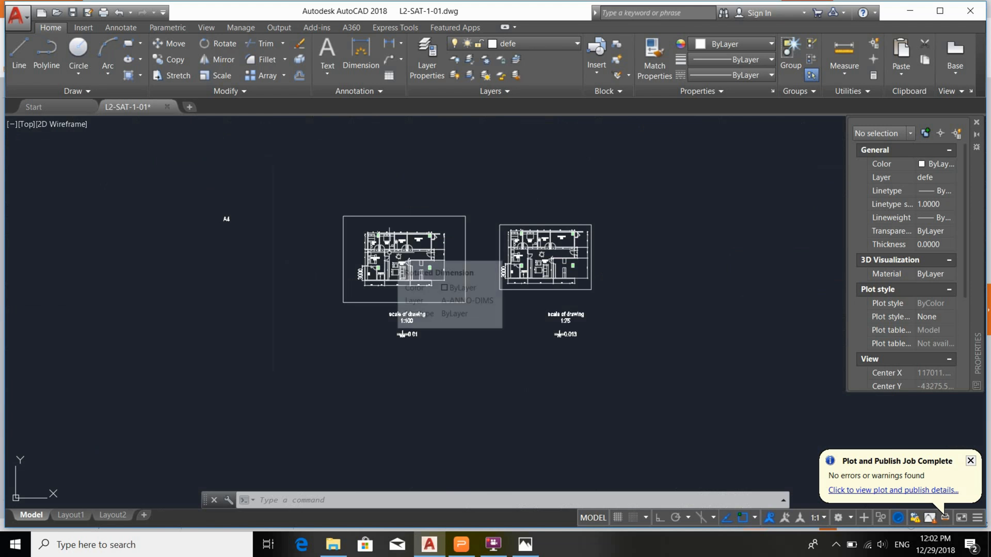
pyautogui.scroll(4, 552, 232)
pyautogui.moveTo(581, 312); pyautogui.dragTo(573, 225, button='middle')
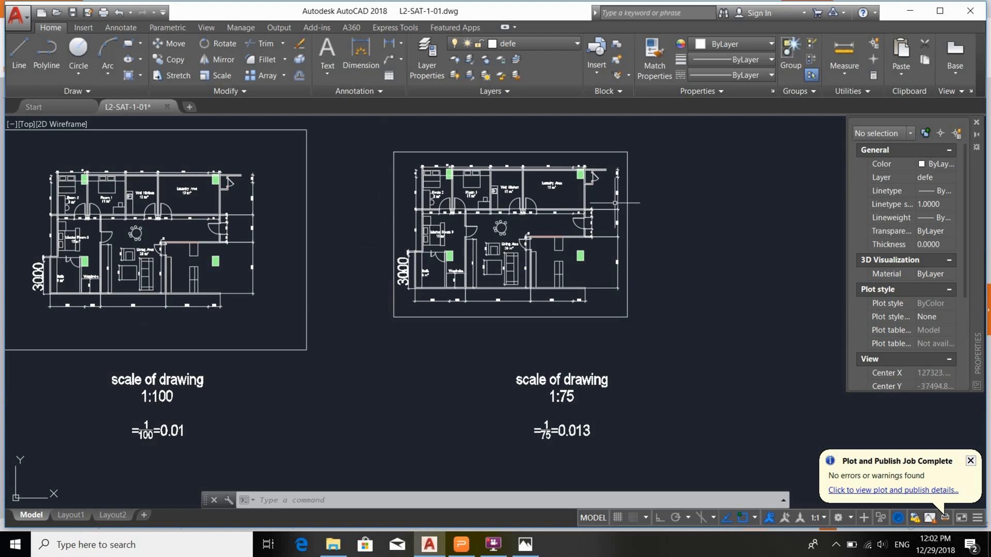
pyautogui.scroll(2, 465, 183)
pyautogui.scroll(1, 527, 219)
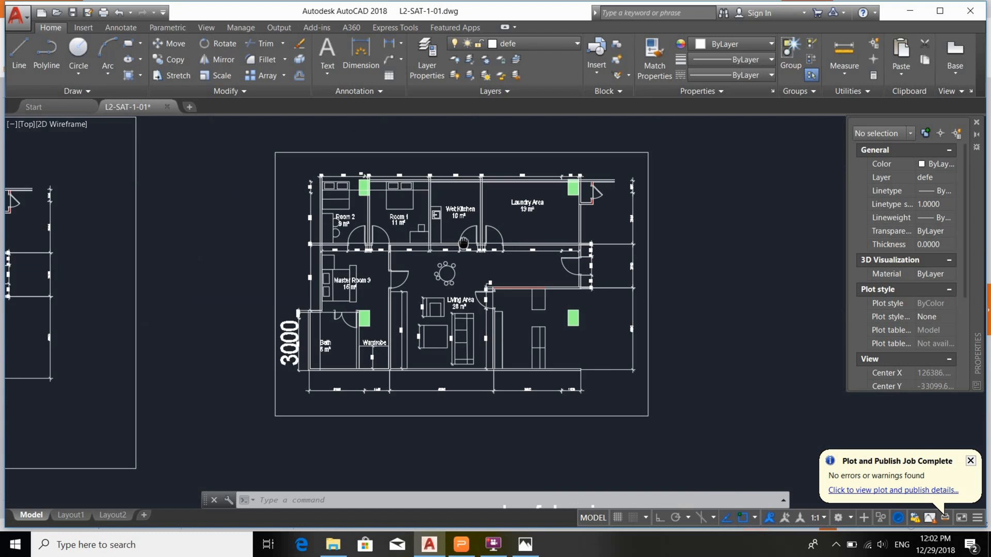
pyautogui.scroll(1, 411, 280)
pyautogui.scroll(-2, 411, 279)
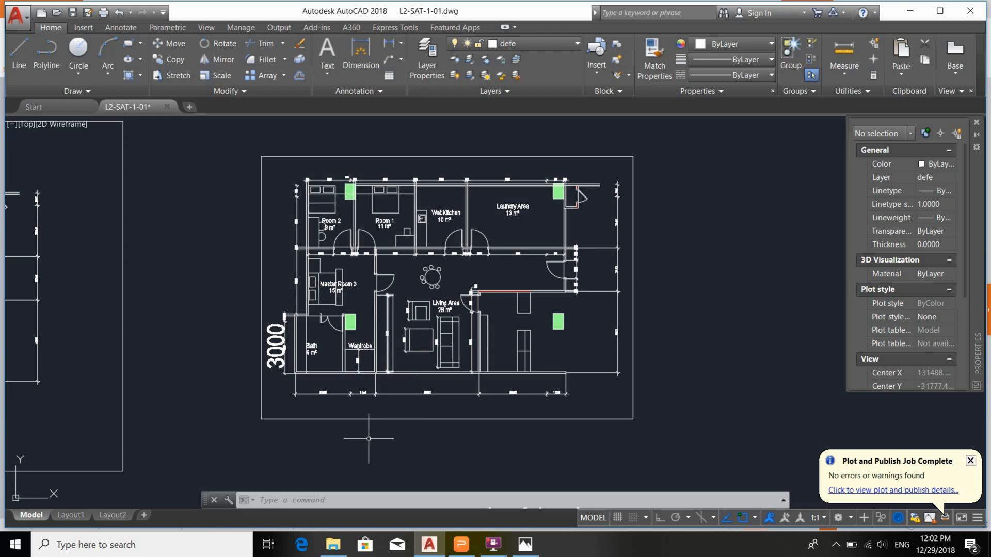
pyautogui.moveTo(63, 322); pyautogui.dragTo(695, 305, button='middle')
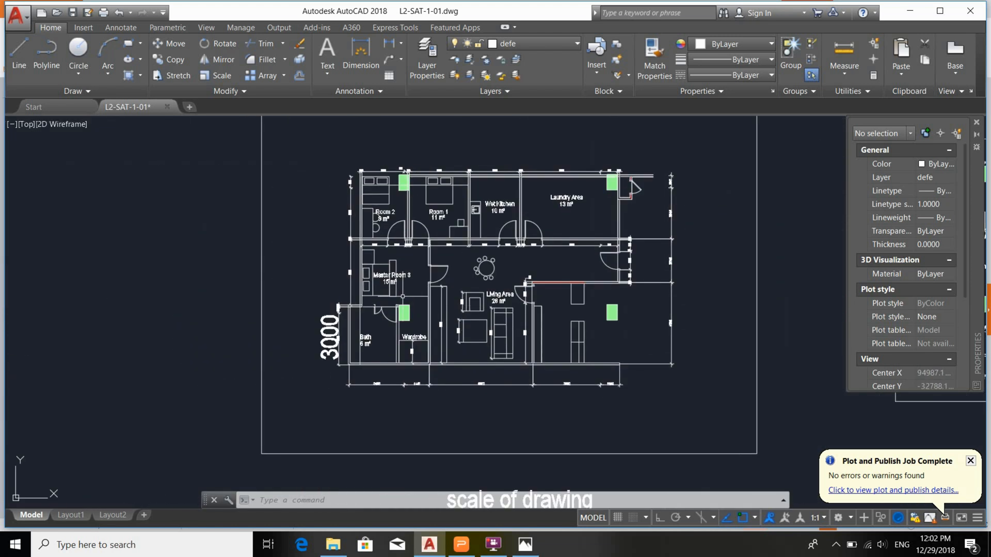
pyautogui.scroll(-2, 422, 266)
pyautogui.moveTo(591, 253); pyautogui.dragTo(467, 239, button='middle')
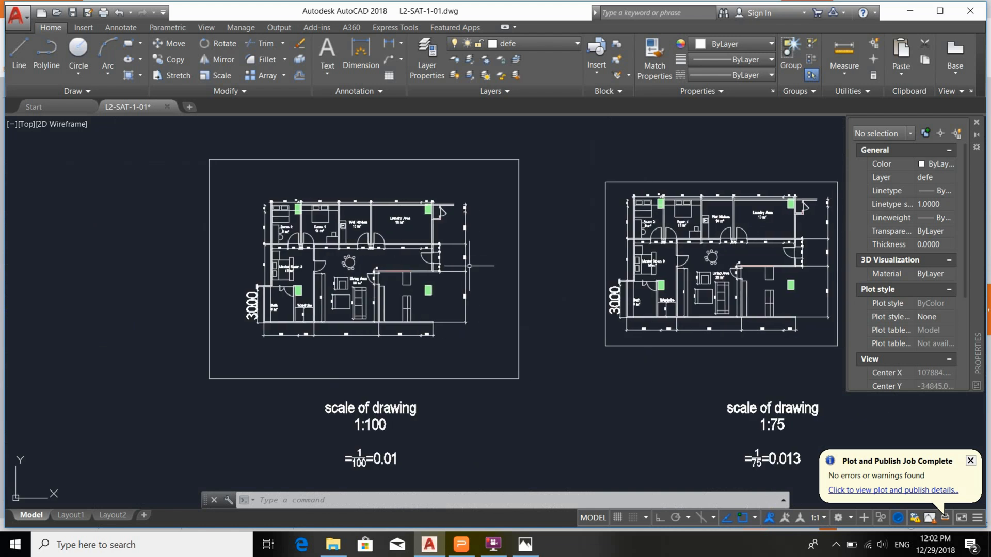
# Step: Copy the whole 1:100 floor plan without its frame into the empty area to the right of the 1:75 drawing
pyautogui.click(235, 181)
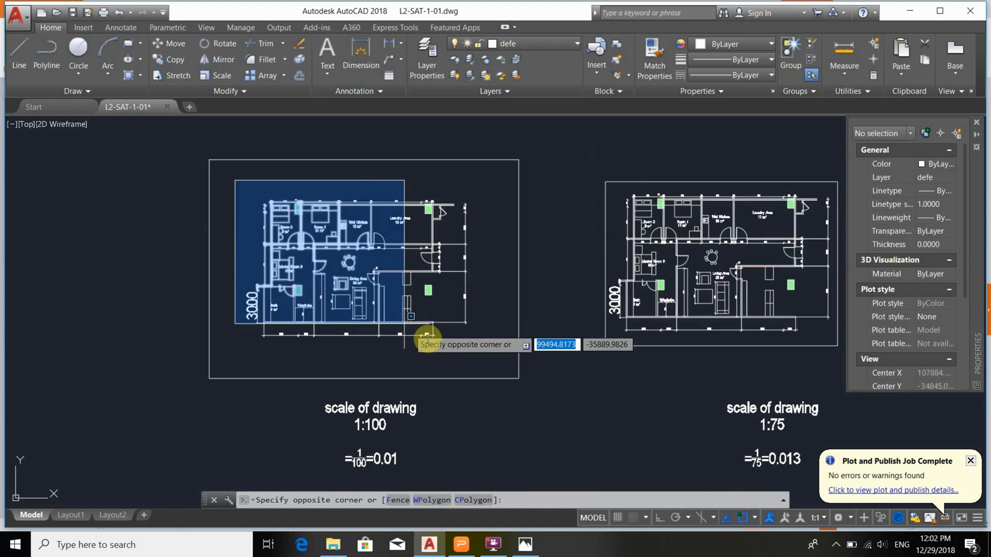
pyautogui.click(471, 348)
pyautogui.write('CP')
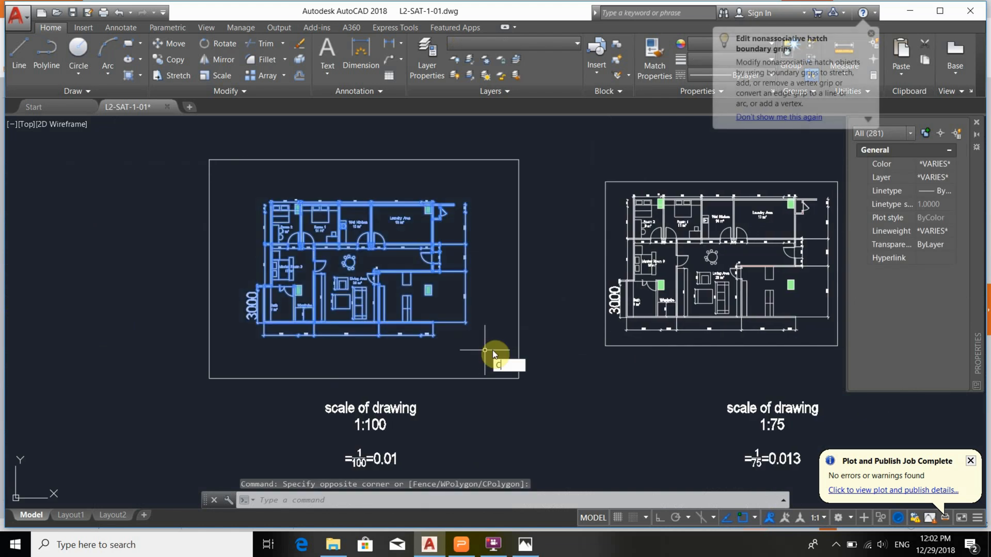
pyautogui.press('Return')
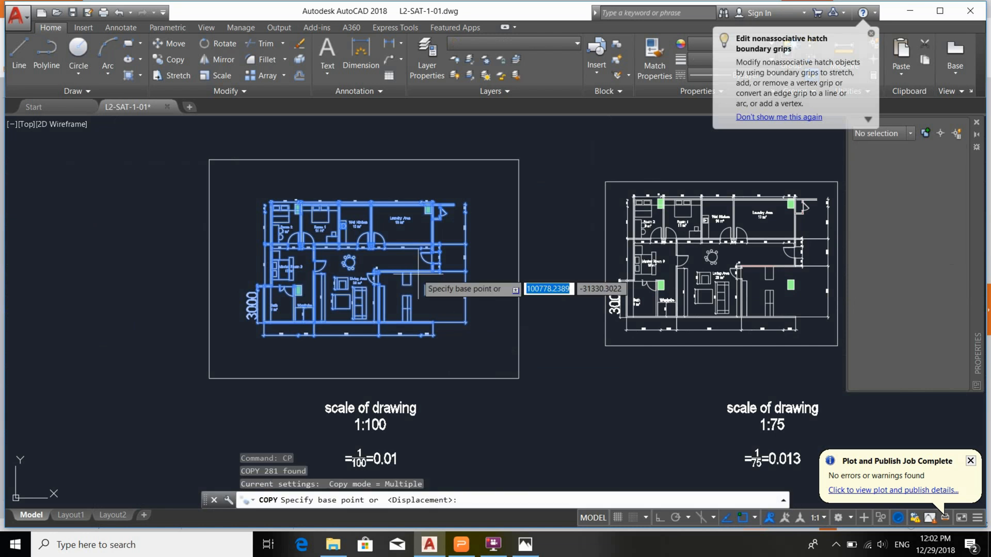
pyautogui.click(433, 278)
pyautogui.scroll(-4, 479, 300)
pyautogui.moveTo(563, 301); pyautogui.dragTo(8, 319, button='middle')
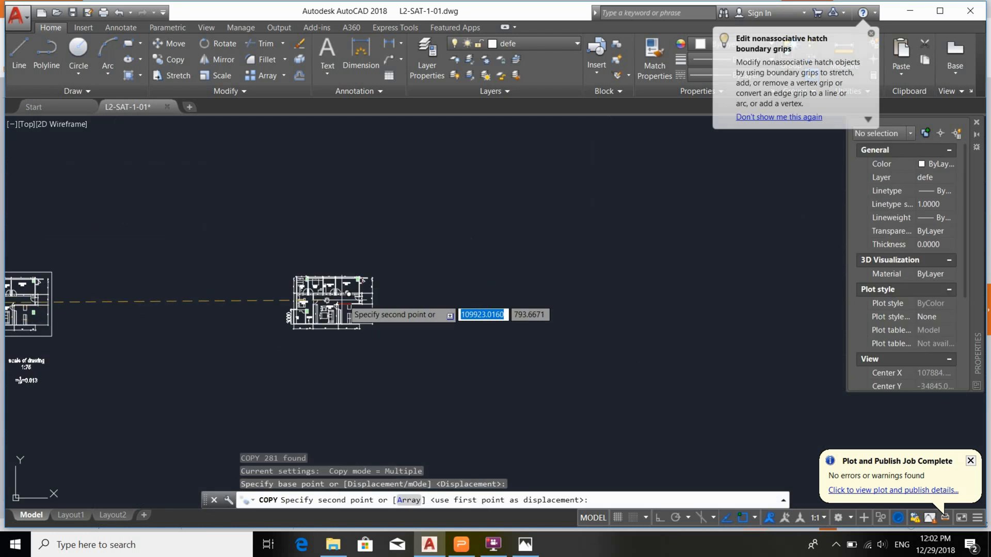
pyautogui.scroll(9, 445, 275)
pyautogui.scroll(-3, 447, 274)
pyautogui.click(461, 279)
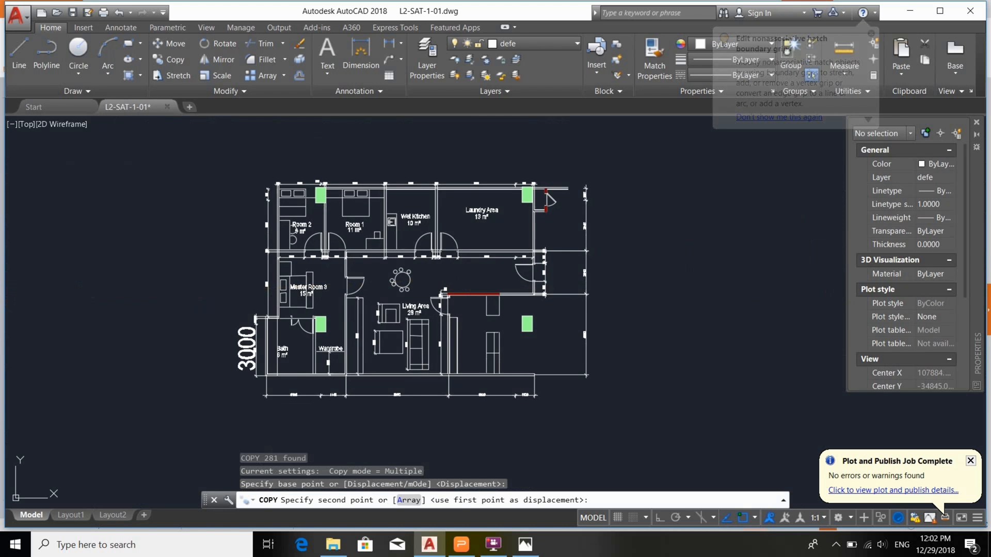
# Step: End the copy operation and examine the copied floor plan around the living area and as a whole
pyautogui.press('Escape')
pyautogui.press('Escape')
pyautogui.press('Escape')
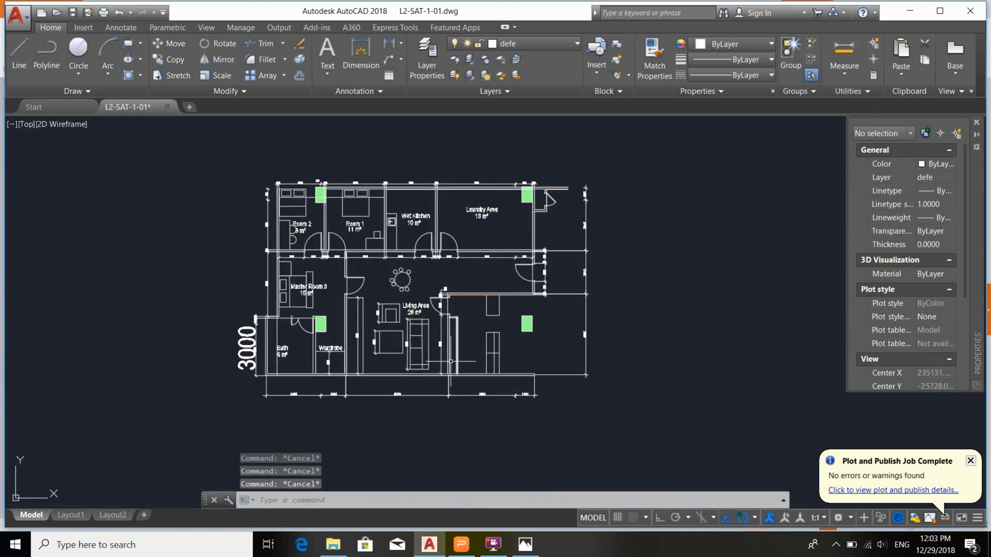
pyautogui.scroll(-3, 448, 327)
pyautogui.scroll(8, 444, 332)
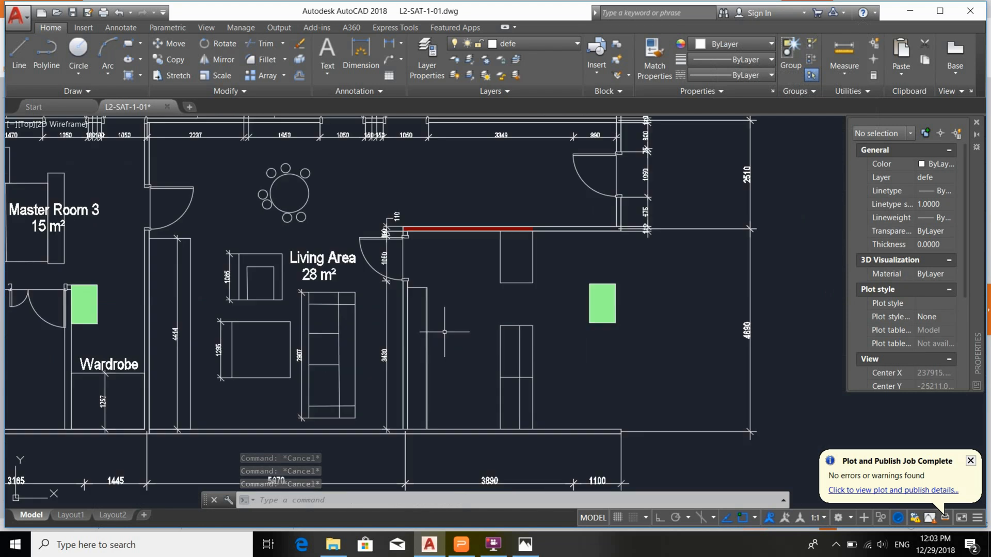
pyautogui.scroll(-10, 444, 332)
pyautogui.scroll(3, 436, 330)
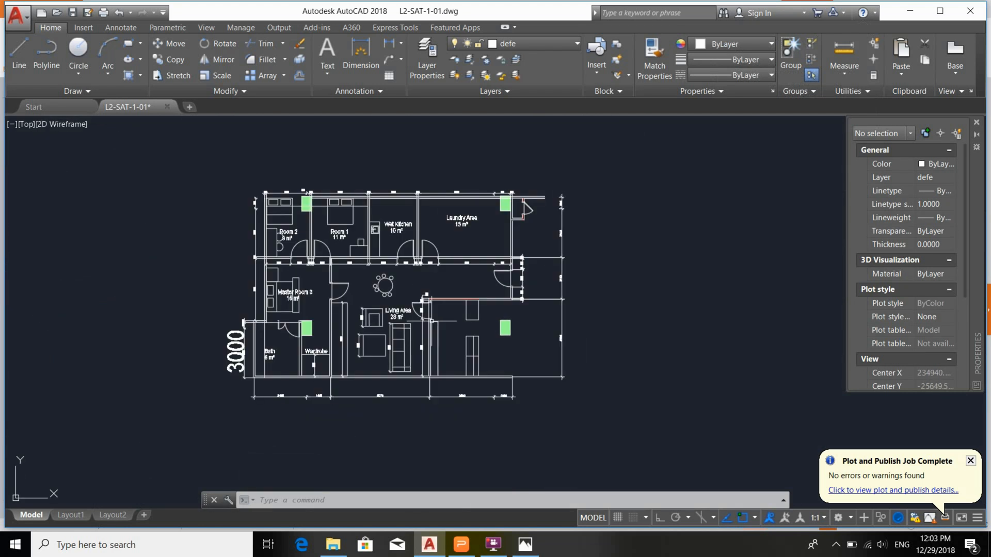
pyautogui.scroll(-5, 347, 315)
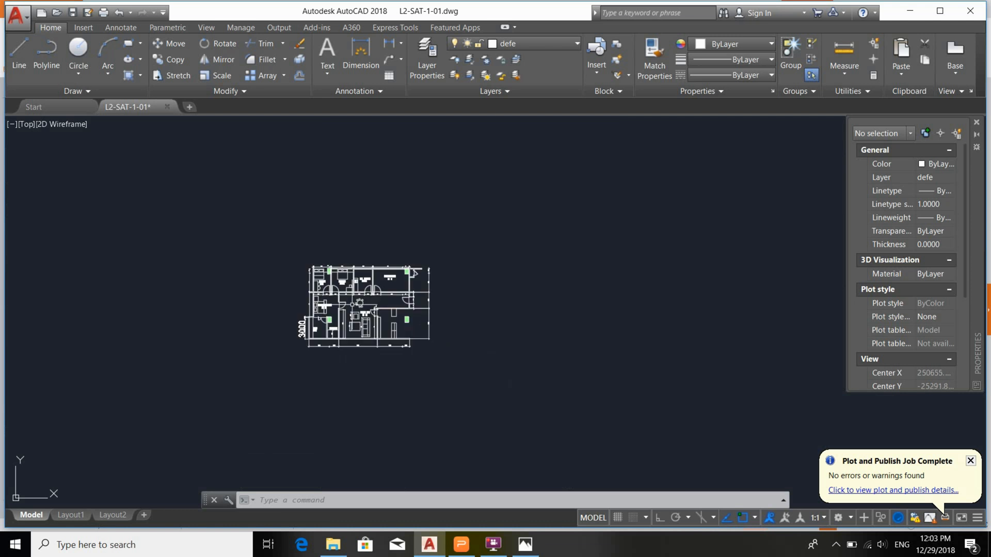
pyautogui.moveTo(345, 312); pyautogui.dragTo(387, 319, button='middle')
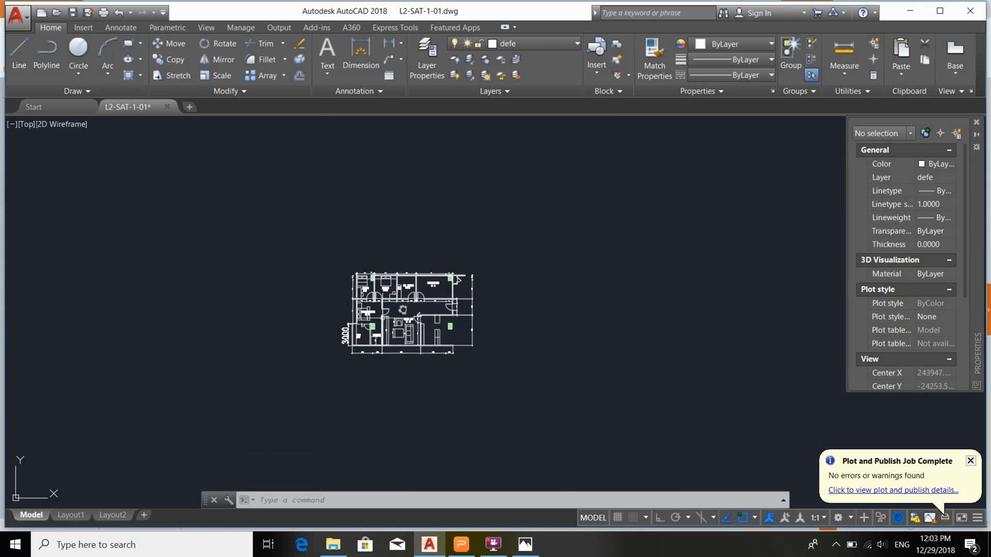
pyautogui.scroll(2, 381, 321)
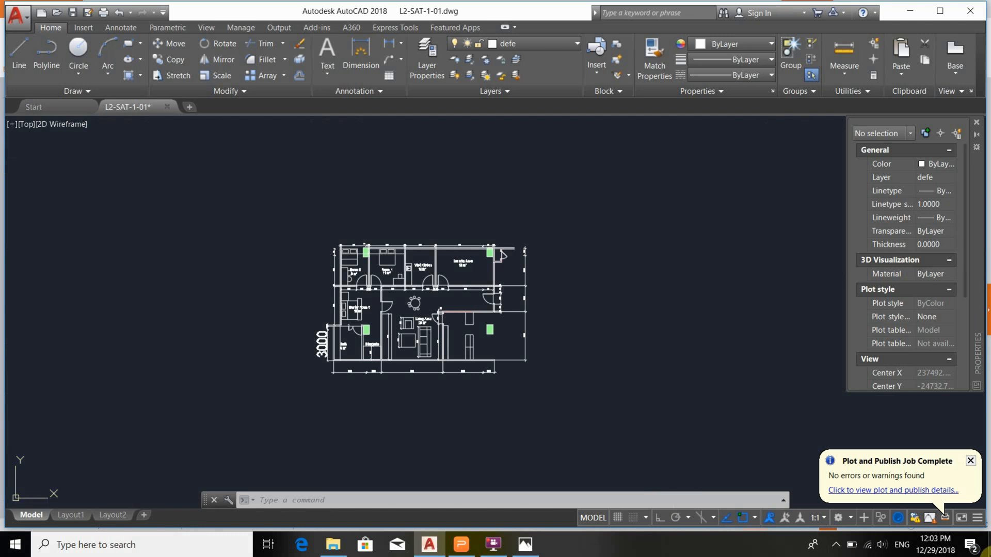
# Step: Bring up the ruler.PNG image in Photos and place it over the floor plan beside the 3000 dimension
pyautogui.click(534, 553)
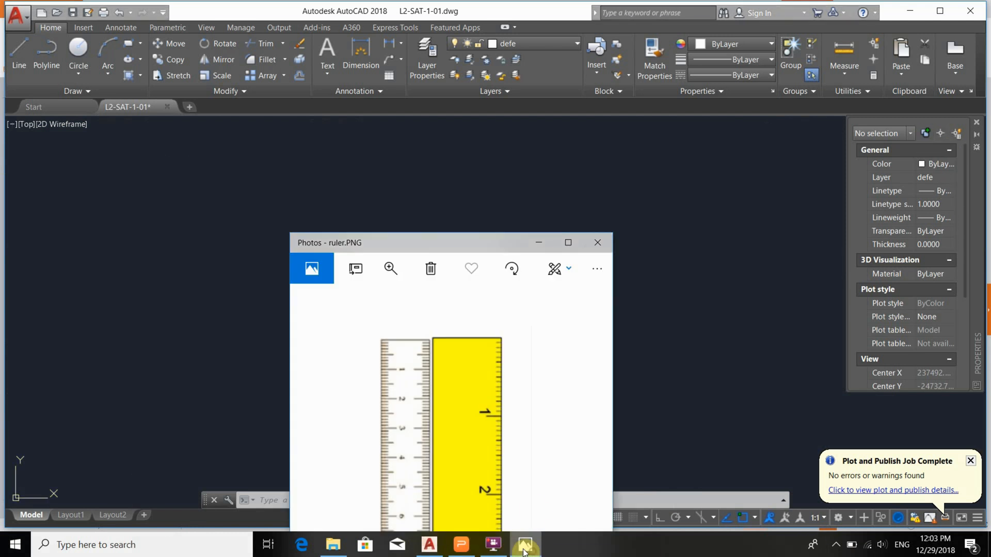
pyautogui.moveTo(465, 248); pyautogui.dragTo(526, 202)
pyautogui.moveTo(564, 176); pyautogui.dragTo(547, 242)
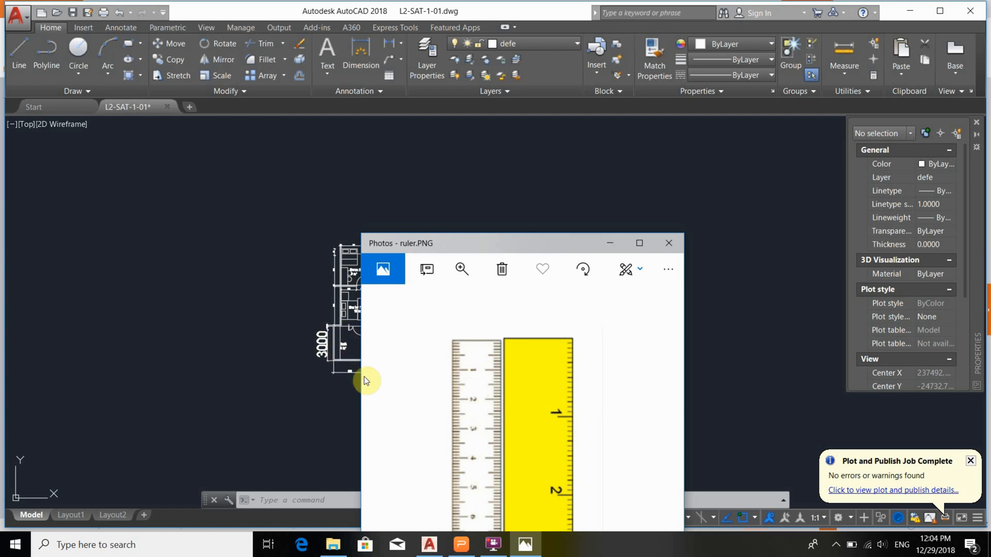
# Step: Switch to the SCALE.pptx presentation and review the line converting 1 cm: 3000 mm to the 1:300 scale
pyautogui.click(461, 544)
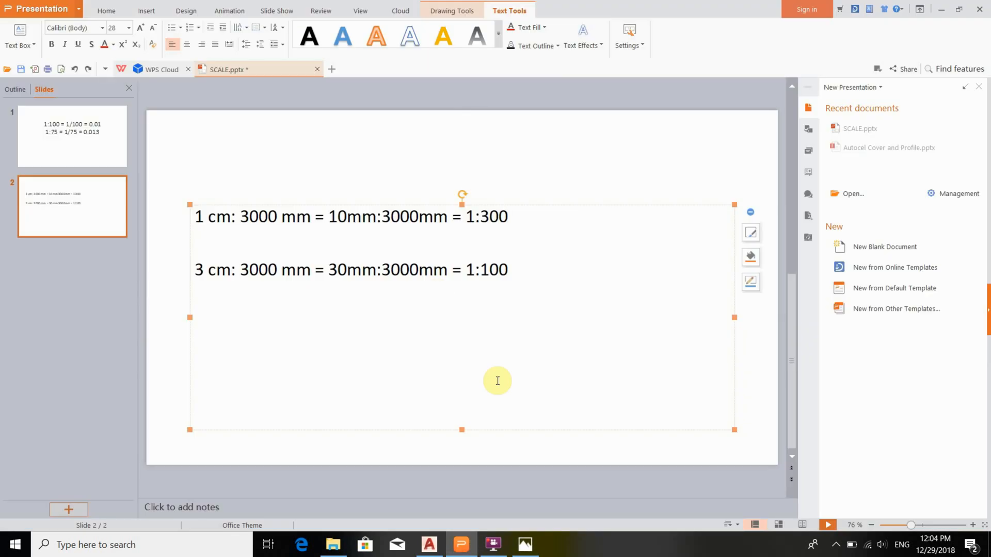
pyautogui.keyDown('shift'); pyautogui.click(279, 221); pyautogui.keyUp('shift')
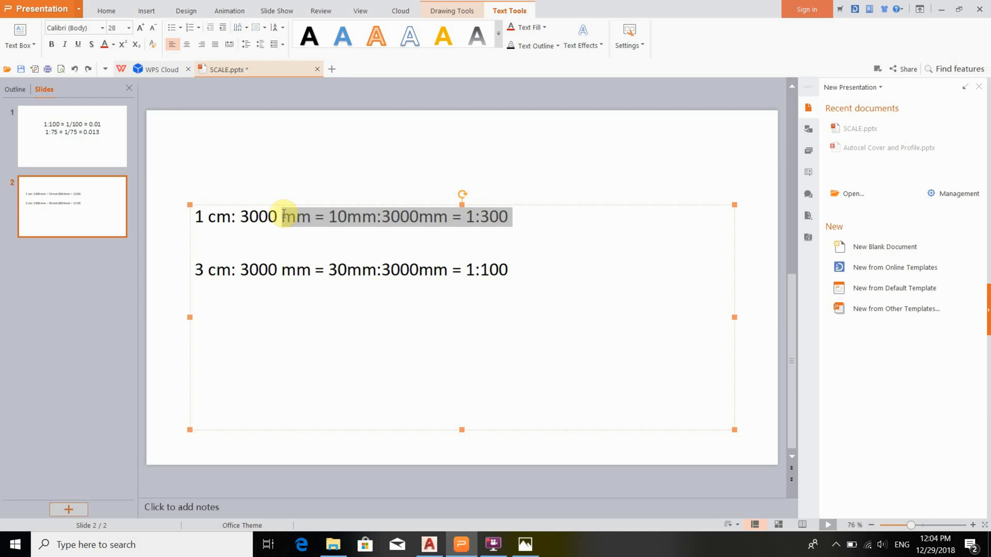
pyautogui.click(230, 214)
pyautogui.doubleClick(216, 219)
pyautogui.moveTo(333, 213); pyautogui.dragTo(363, 222)
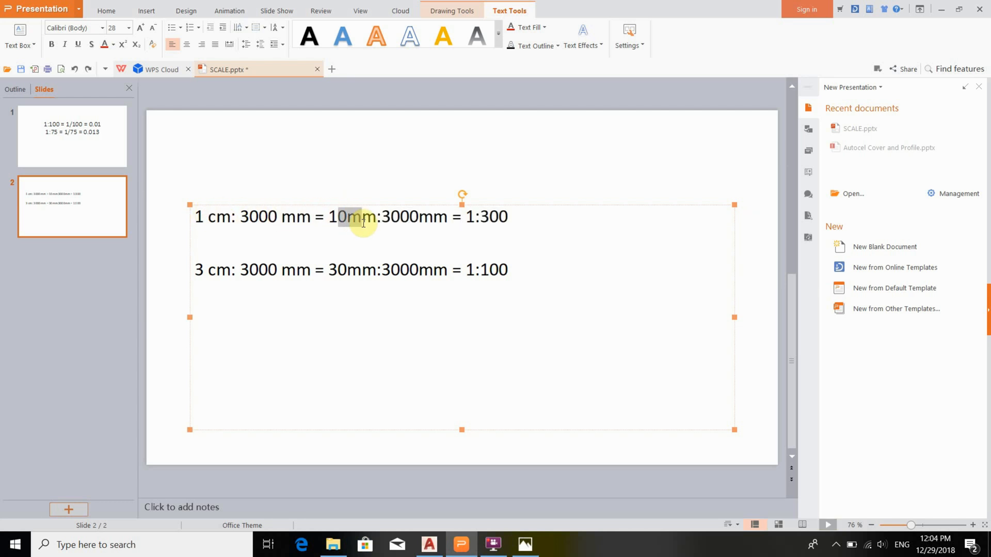
pyautogui.moveTo(465, 217); pyautogui.dragTo(512, 219)
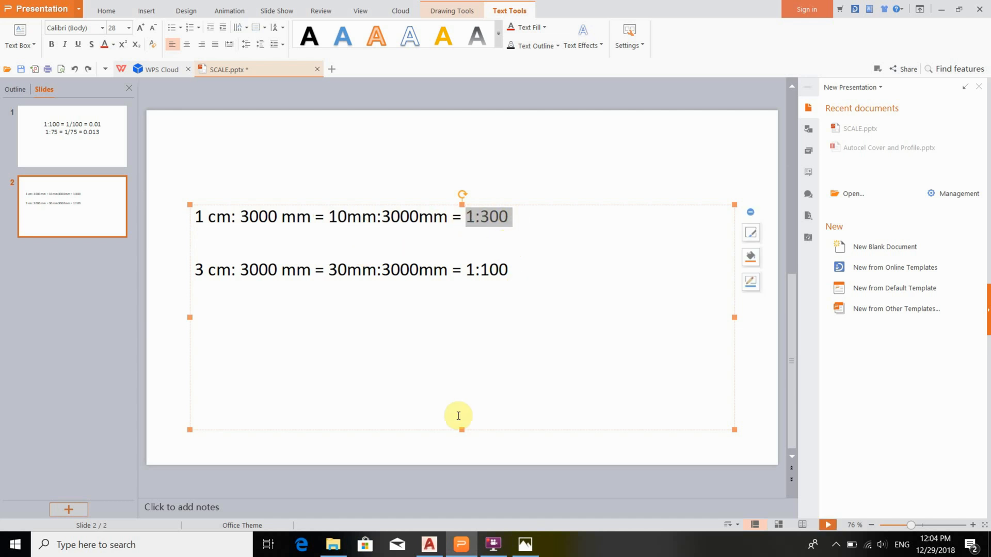
pyautogui.click(461, 545)
pyautogui.click(491, 216)
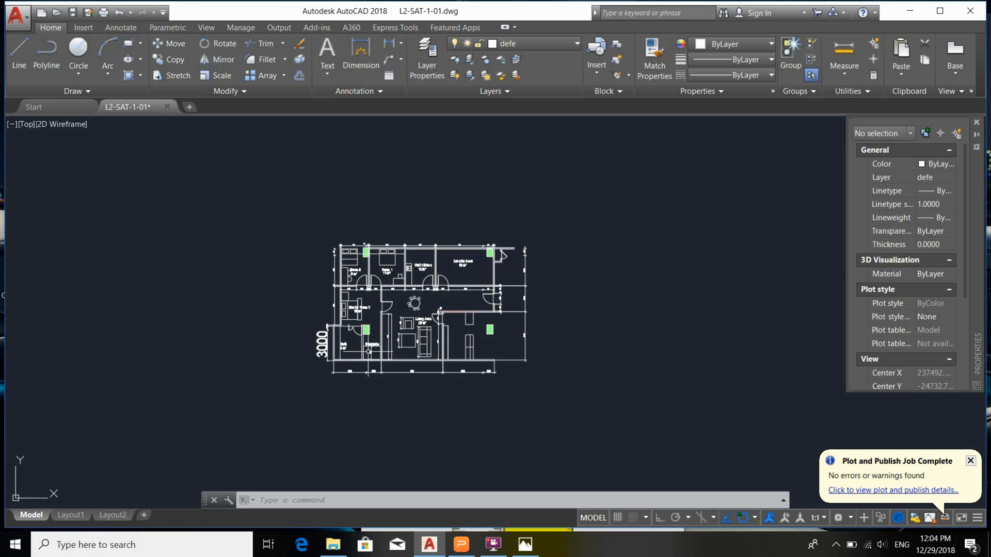
# Step: Return to the AutoCAD floor plan and compare the ruler image with the large 3000 dimension beside the Bath
pyautogui.scroll(4, 368, 351)
pyautogui.moveTo(615, 215); pyautogui.dragTo(608, 259, button='middle')
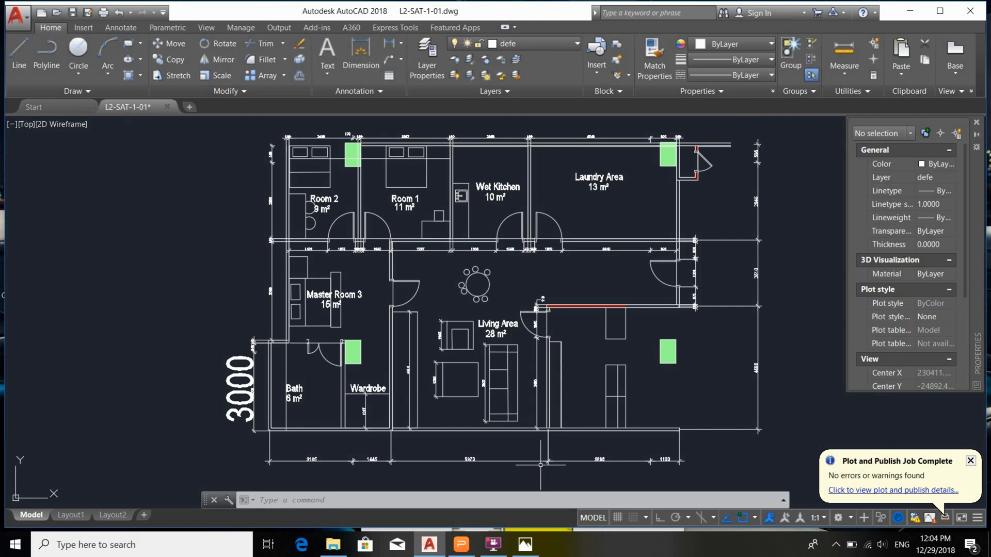
pyautogui.click(526, 546)
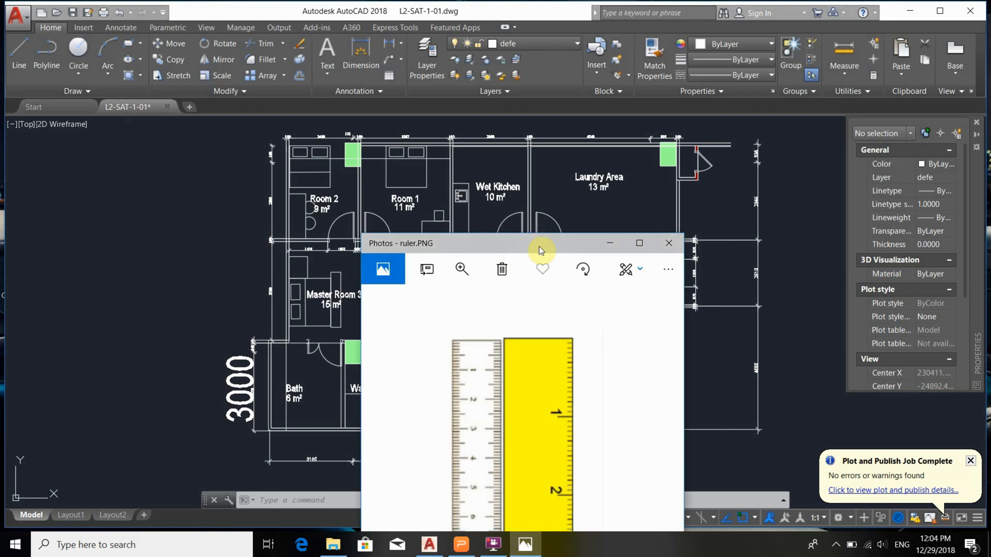
pyautogui.moveTo(539, 246)
pyautogui.mouseDown()
pyautogui.moveTo(453, 258)
pyautogui.moveTo(466, 258)
pyautogui.moveTo(460, 253)
pyautogui.mouseUp()
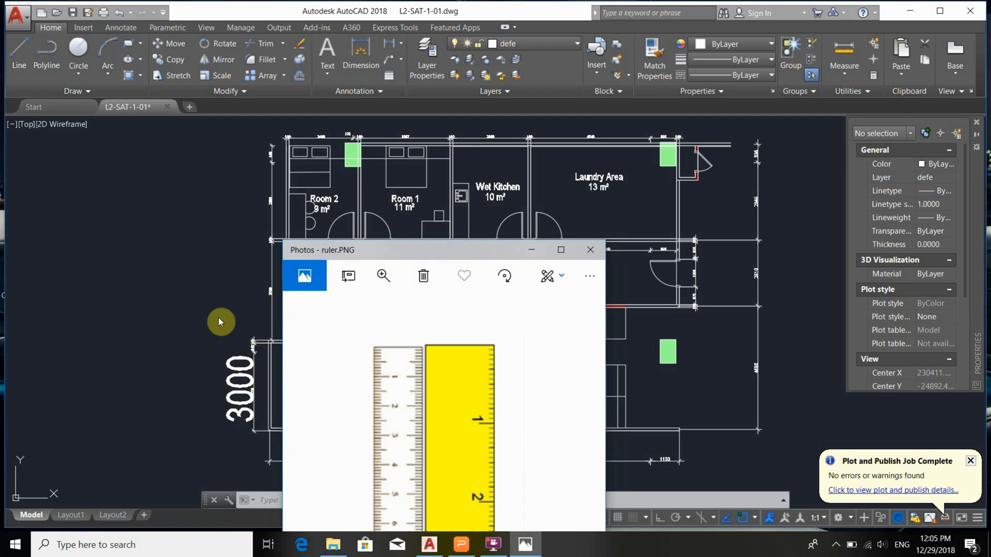
# Step: Switch to the presentation to review the 3 cm: 3000 mm conversion to 1:100, and return to the floor plan without the ruler image
pyautogui.click(461, 544)
pyautogui.moveTo(206, 274); pyautogui.dragTo(266, 270)
pyautogui.click(268, 270)
pyautogui.moveTo(329, 270); pyautogui.dragTo(505, 270)
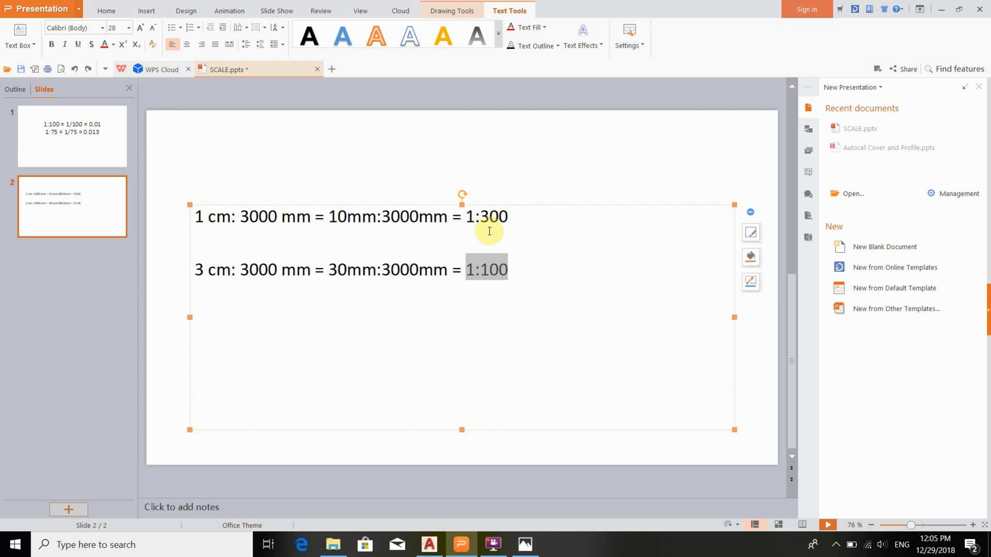
pyautogui.click(459, 551)
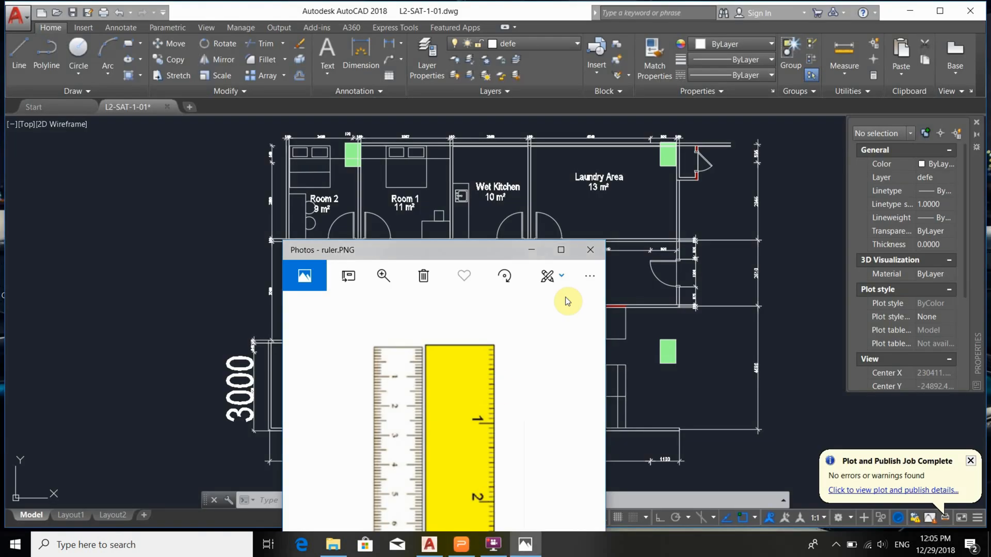
pyautogui.click(532, 252)
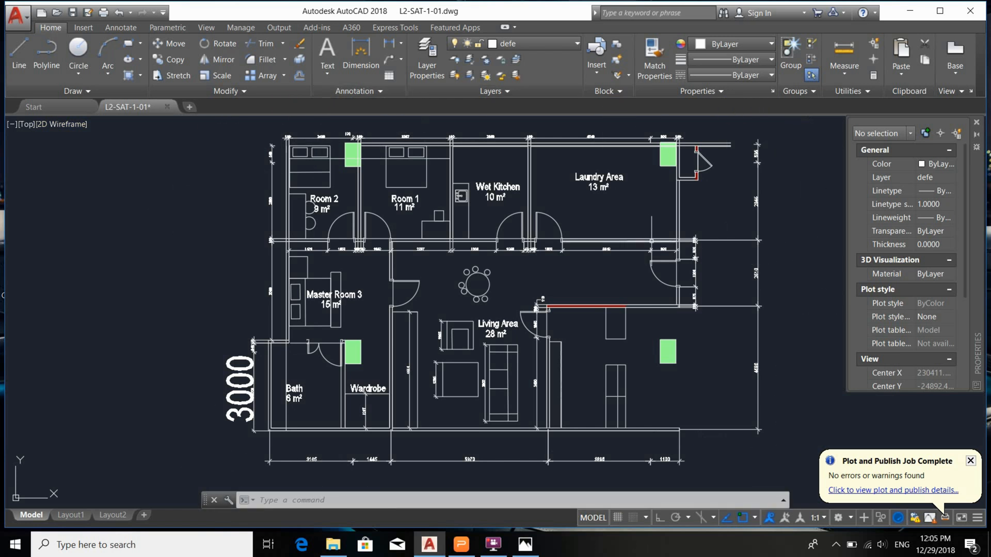
# Step: Examine the copied floor plan both as a whole and close up to compare its appearance at different magnifications
pyautogui.moveTo(566, 265); pyautogui.dragTo(543, 261, button='middle')
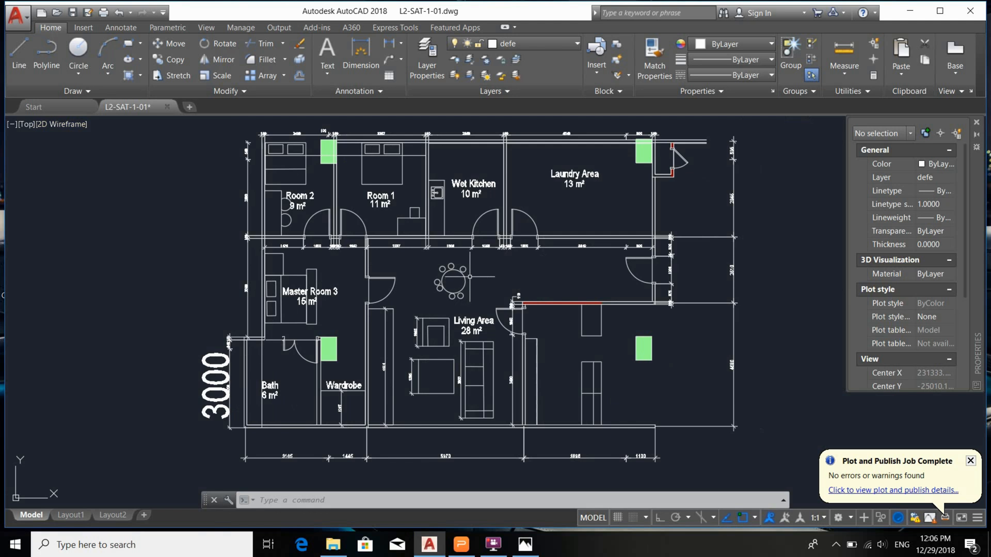
pyautogui.scroll(-6, 438, 258)
pyautogui.scroll(4, 423, 260)
pyautogui.scroll(2, 415, 258)
pyautogui.scroll(-5, 414, 258)
pyautogui.scroll(8, 415, 258)
pyautogui.scroll(-8, 415, 258)
pyautogui.scroll(7, 442, 220)
pyautogui.scroll(-9, 442, 221)
pyautogui.scroll(7, 442, 235)
pyautogui.scroll(-7, 442, 235)
pyautogui.scroll(2, 439, 263)
pyautogui.scroll(-2, 438, 281)
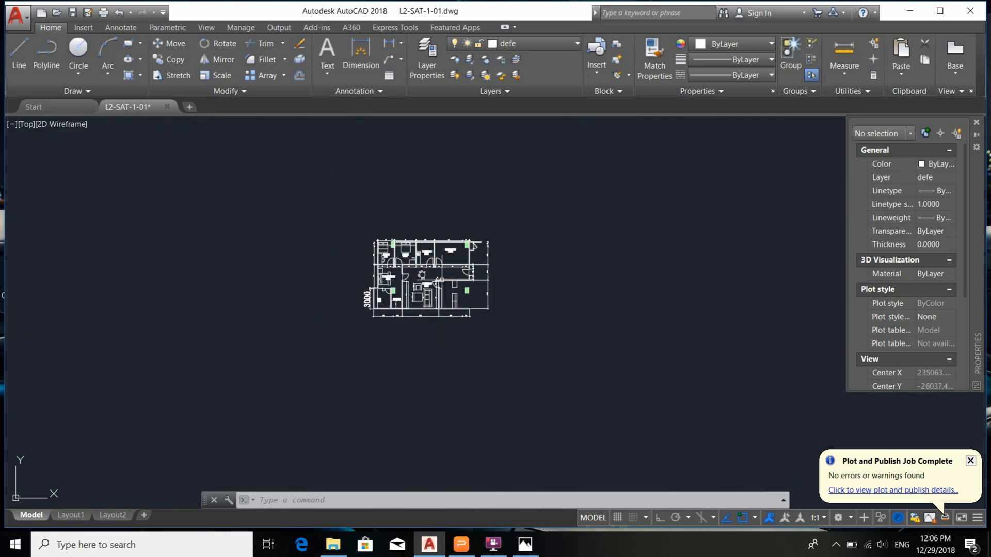
pyautogui.scroll(3, 421, 250)
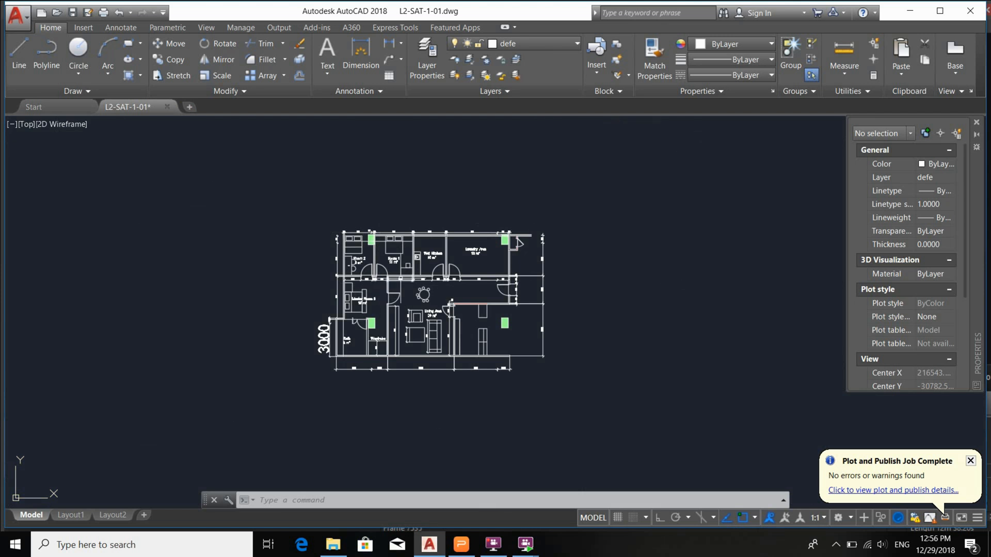
pyautogui.scroll(4, 401, 279)
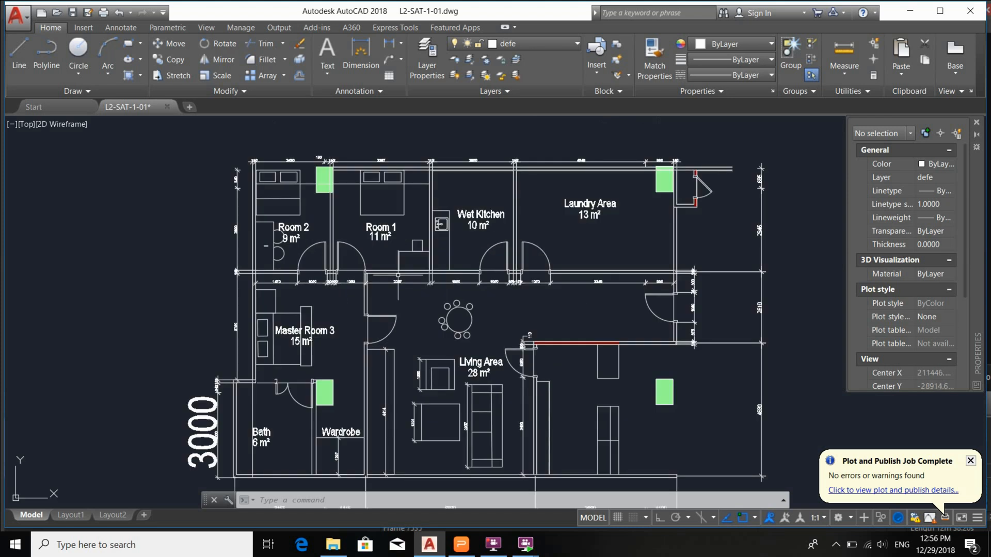
pyautogui.moveTo(473, 280); pyautogui.dragTo(476, 252, button='middle')
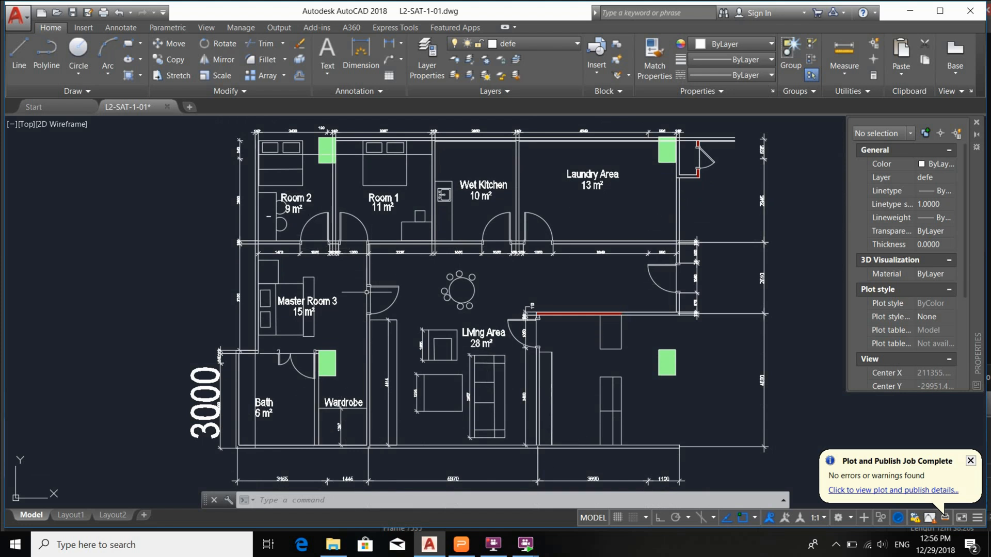
# Step: Locate the small pencil drawn at the Room 2 desk and examine its full outline
pyautogui.scroll(10, 281, 219)
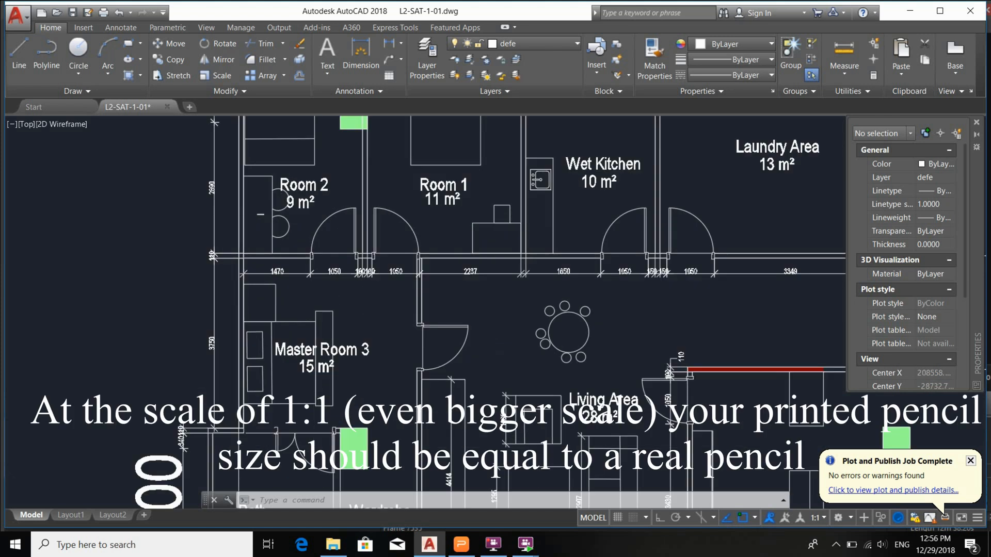
pyautogui.scroll(2, 282, 219)
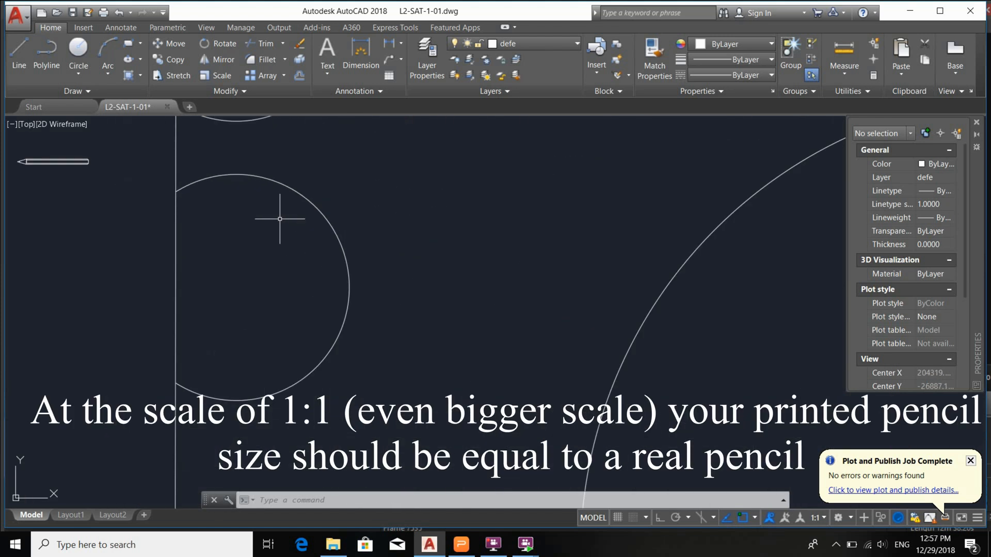
pyautogui.moveTo(30, 228); pyautogui.dragTo(339, 230, button='middle')
pyautogui.scroll(4, 339, 230)
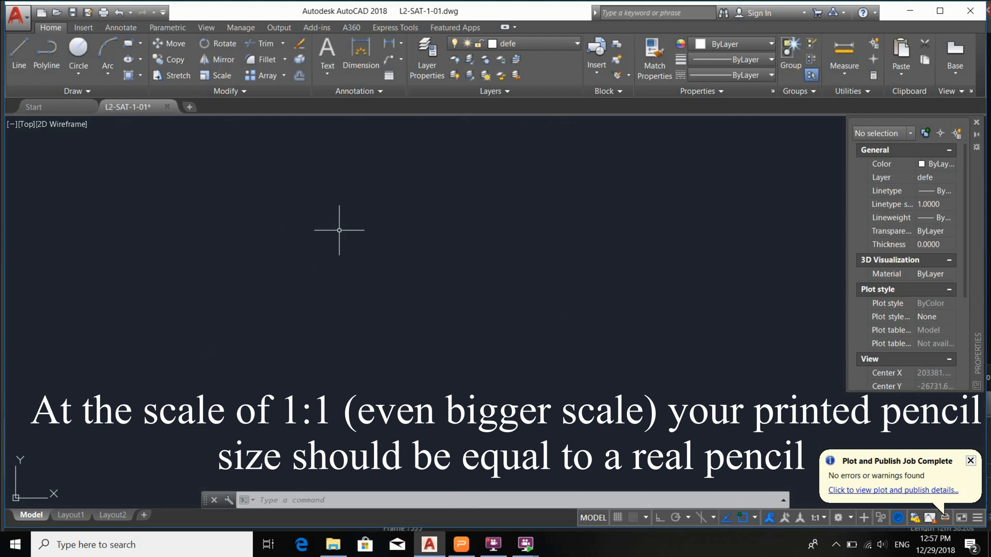
pyautogui.moveTo(443, 216); pyautogui.dragTo(453, 348, button='middle')
pyautogui.scroll(-8, 443, 321)
pyautogui.scroll(8, 457, 237)
pyautogui.scroll(-4, 464, 234)
pyautogui.scroll(1, 474, 259)
pyautogui.moveTo(475, 258); pyautogui.dragTo(483, 280, button='middle')
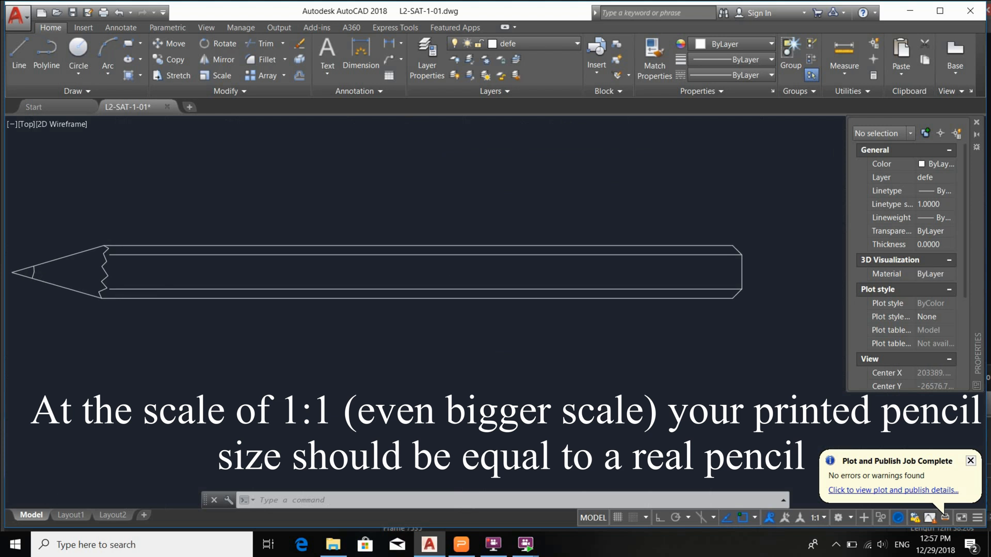
pyautogui.scroll(-2, 527, 282)
pyautogui.moveTo(423, 302); pyautogui.dragTo(437, 276, button='middle')
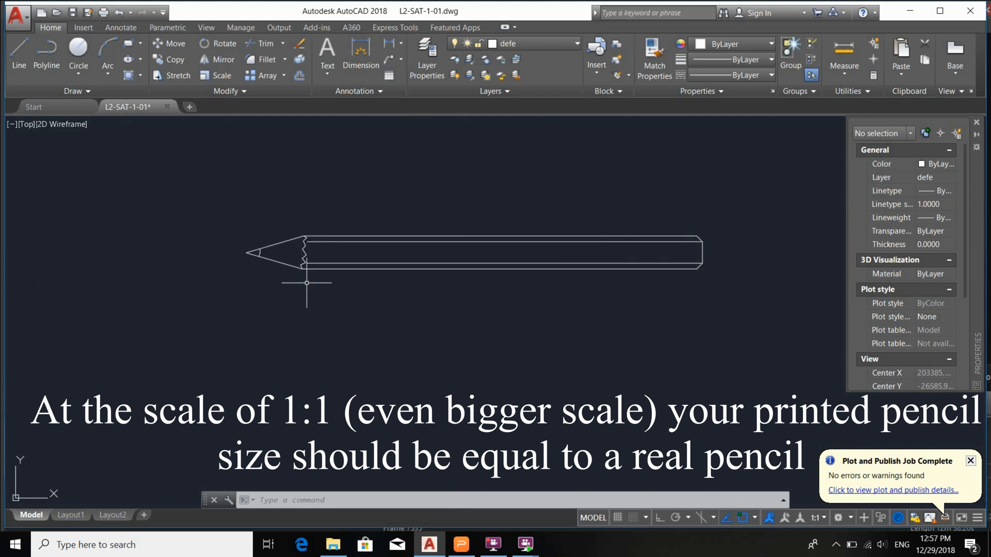
pyautogui.moveTo(458, 230); pyautogui.dragTo(444, 265, button='middle')
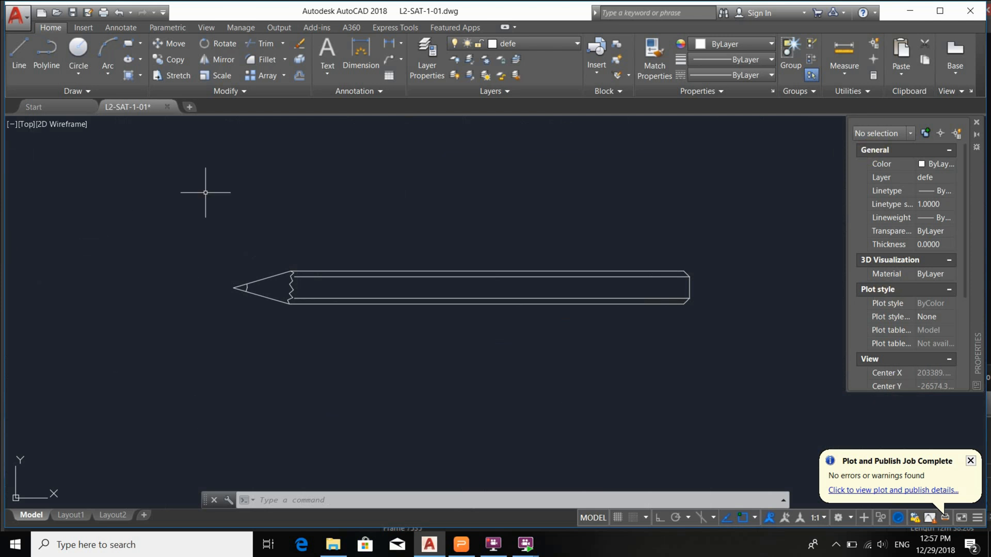
pyautogui.click(494, 543)
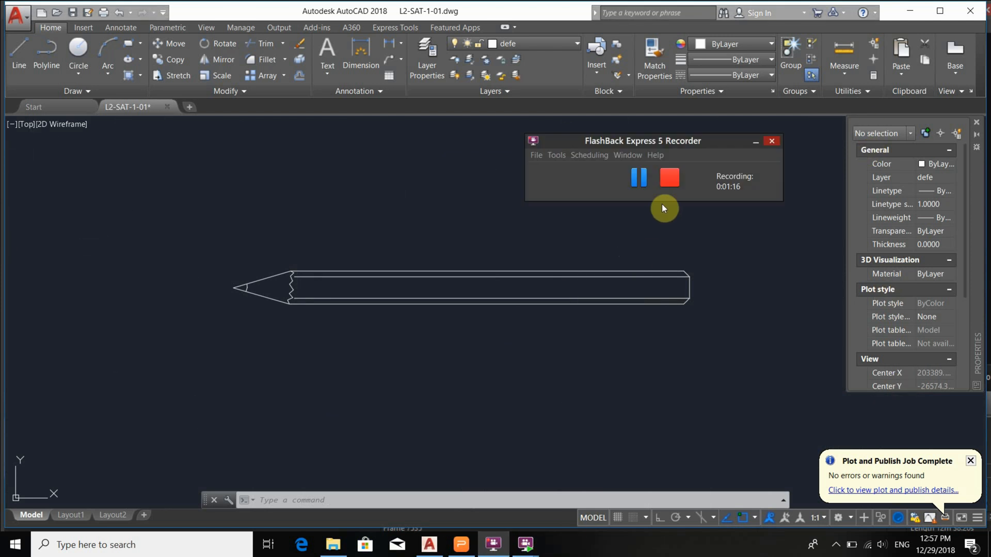